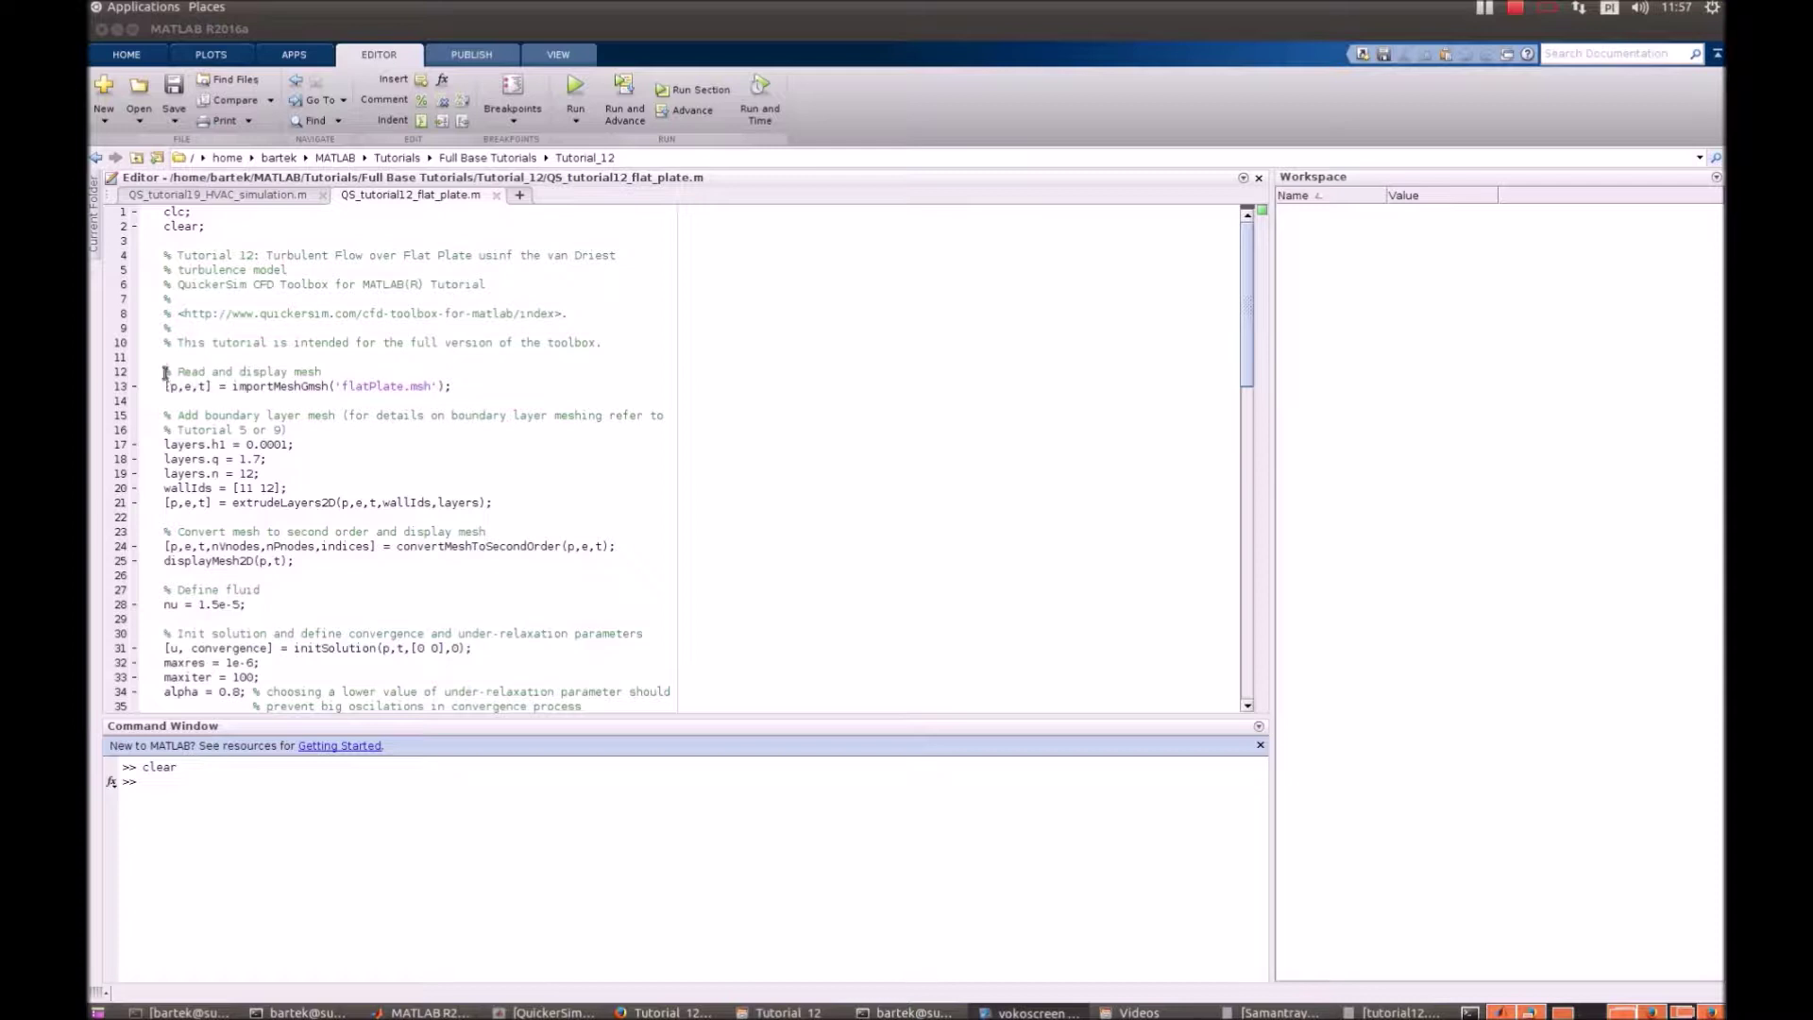
# Evaluate script lines 12–28 to import, extrude, convert and plot the boundary-layer mesh.
pyautogui.moveTo(164, 372); pyautogui.dragTo(337, 372)
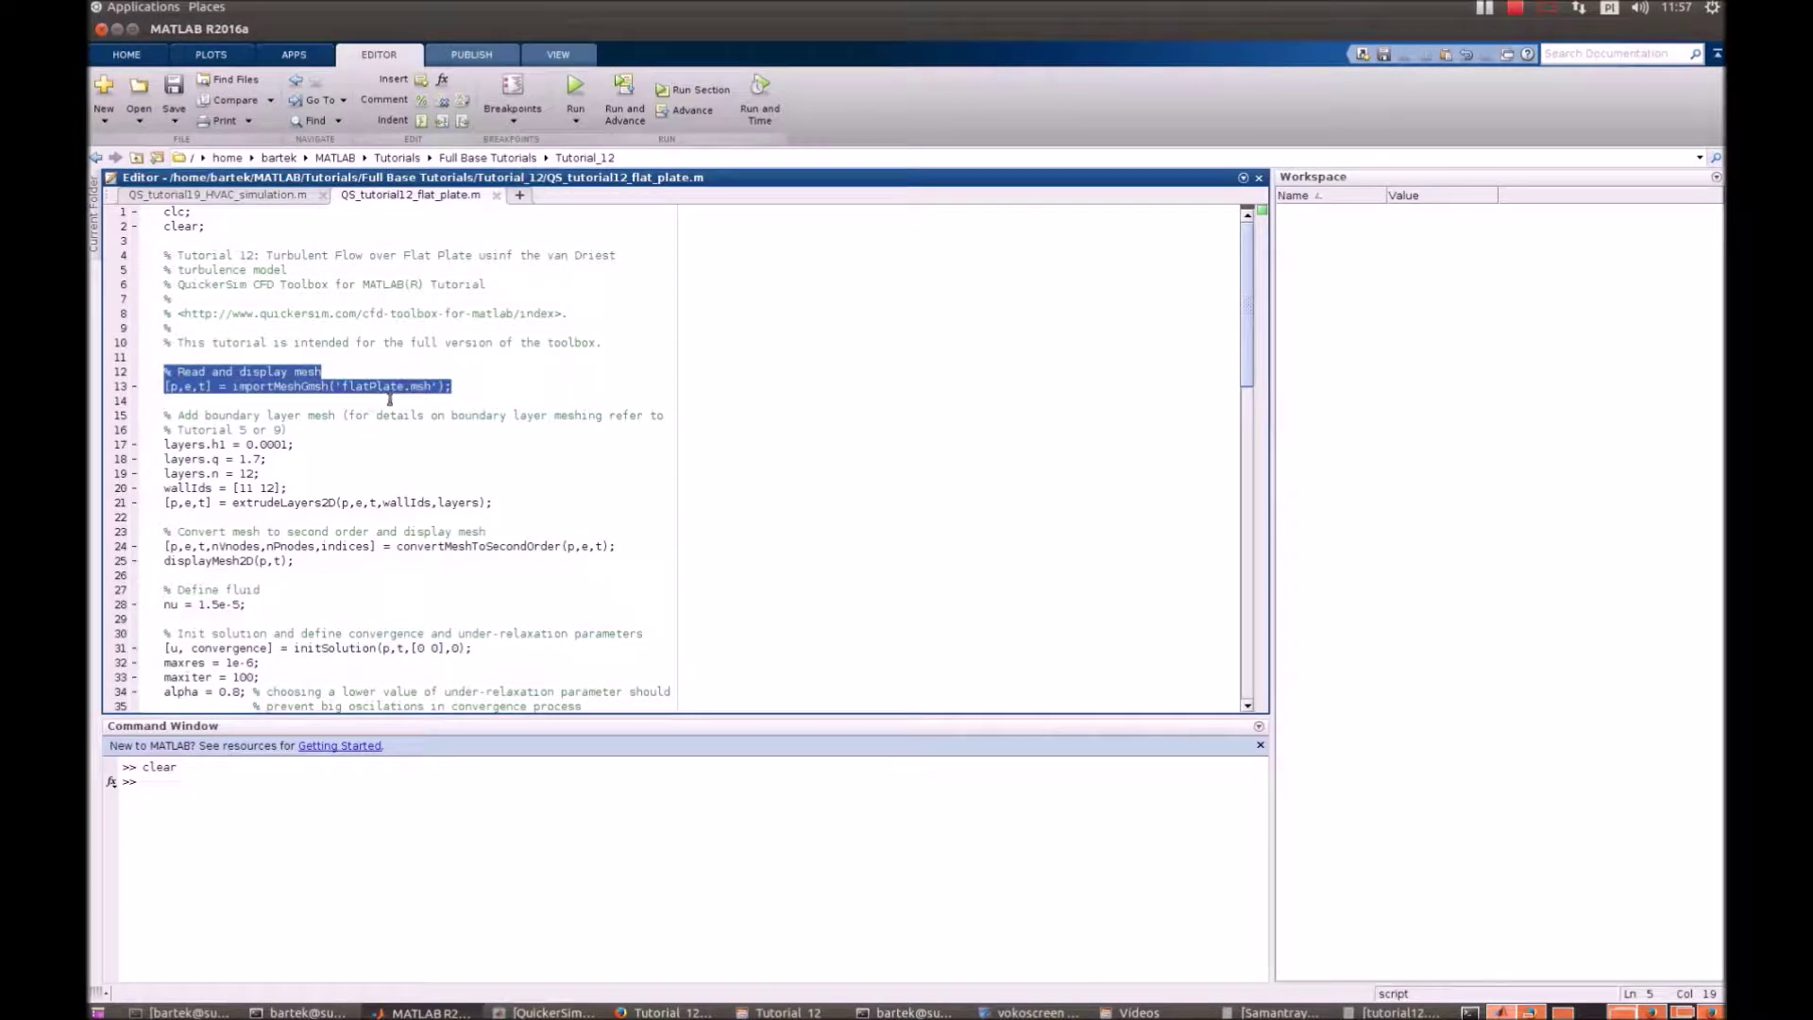
pyautogui.moveTo(337, 372); pyautogui.dragTo(465, 396)
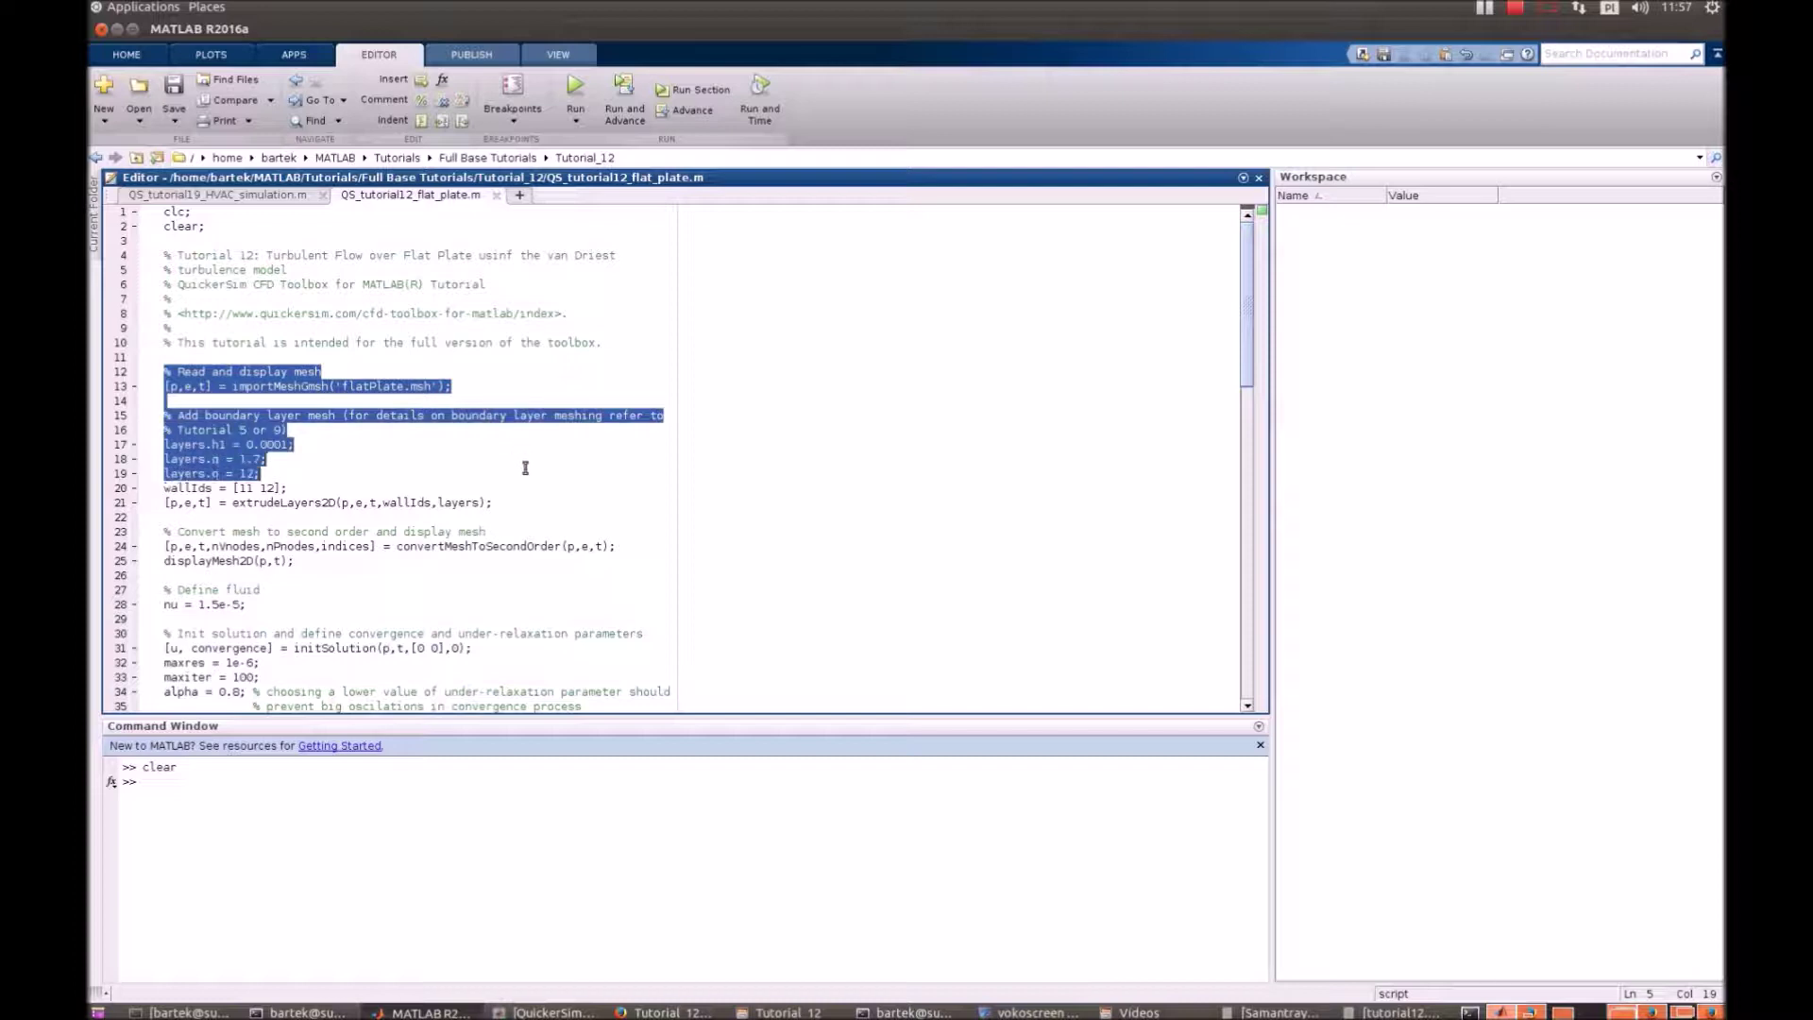
pyautogui.moveTo(465, 396)
pyautogui.mouseDown()
pyautogui.moveTo(539, 493)
pyautogui.moveTo(429, 510)
pyautogui.mouseUp()
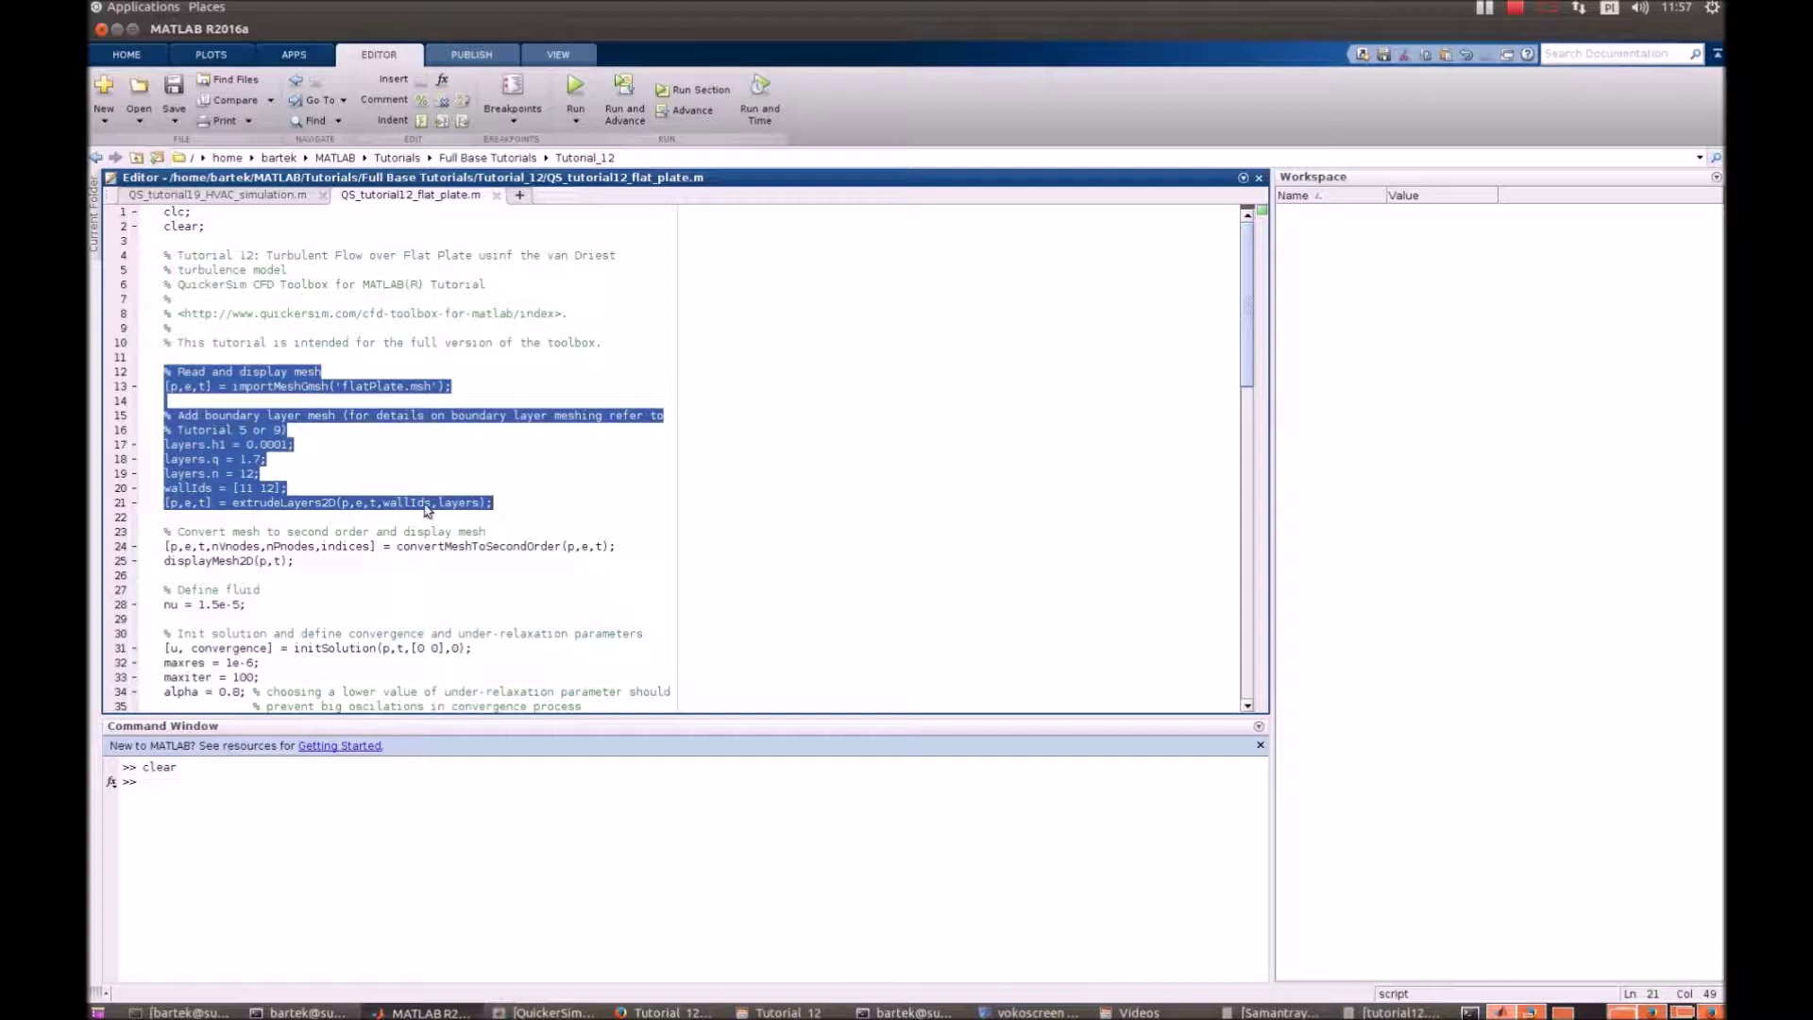
pyautogui.click(429, 510)
pyautogui.moveTo(165, 372)
pyautogui.mouseDown()
pyautogui.moveTo(349, 572)
pyautogui.moveTo(353, 609)
pyautogui.mouseUp()
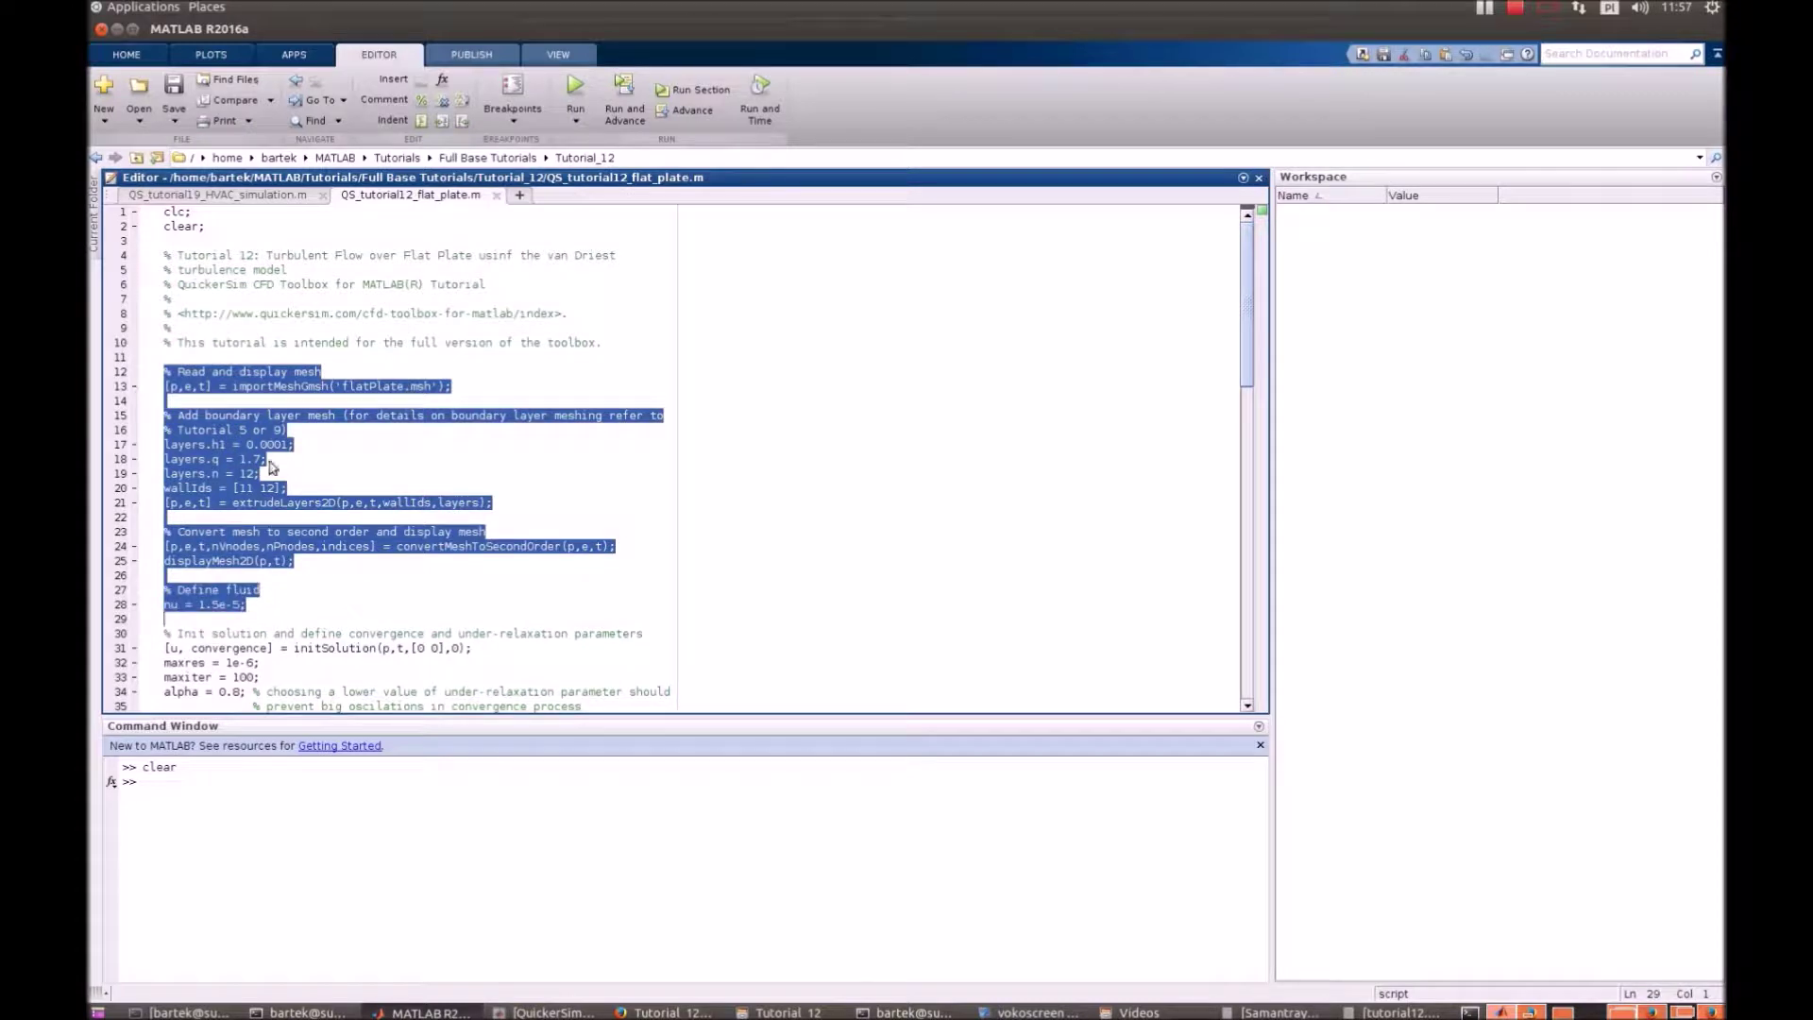
pyautogui.rightClick(228, 443)
pyautogui.click(262, 449)
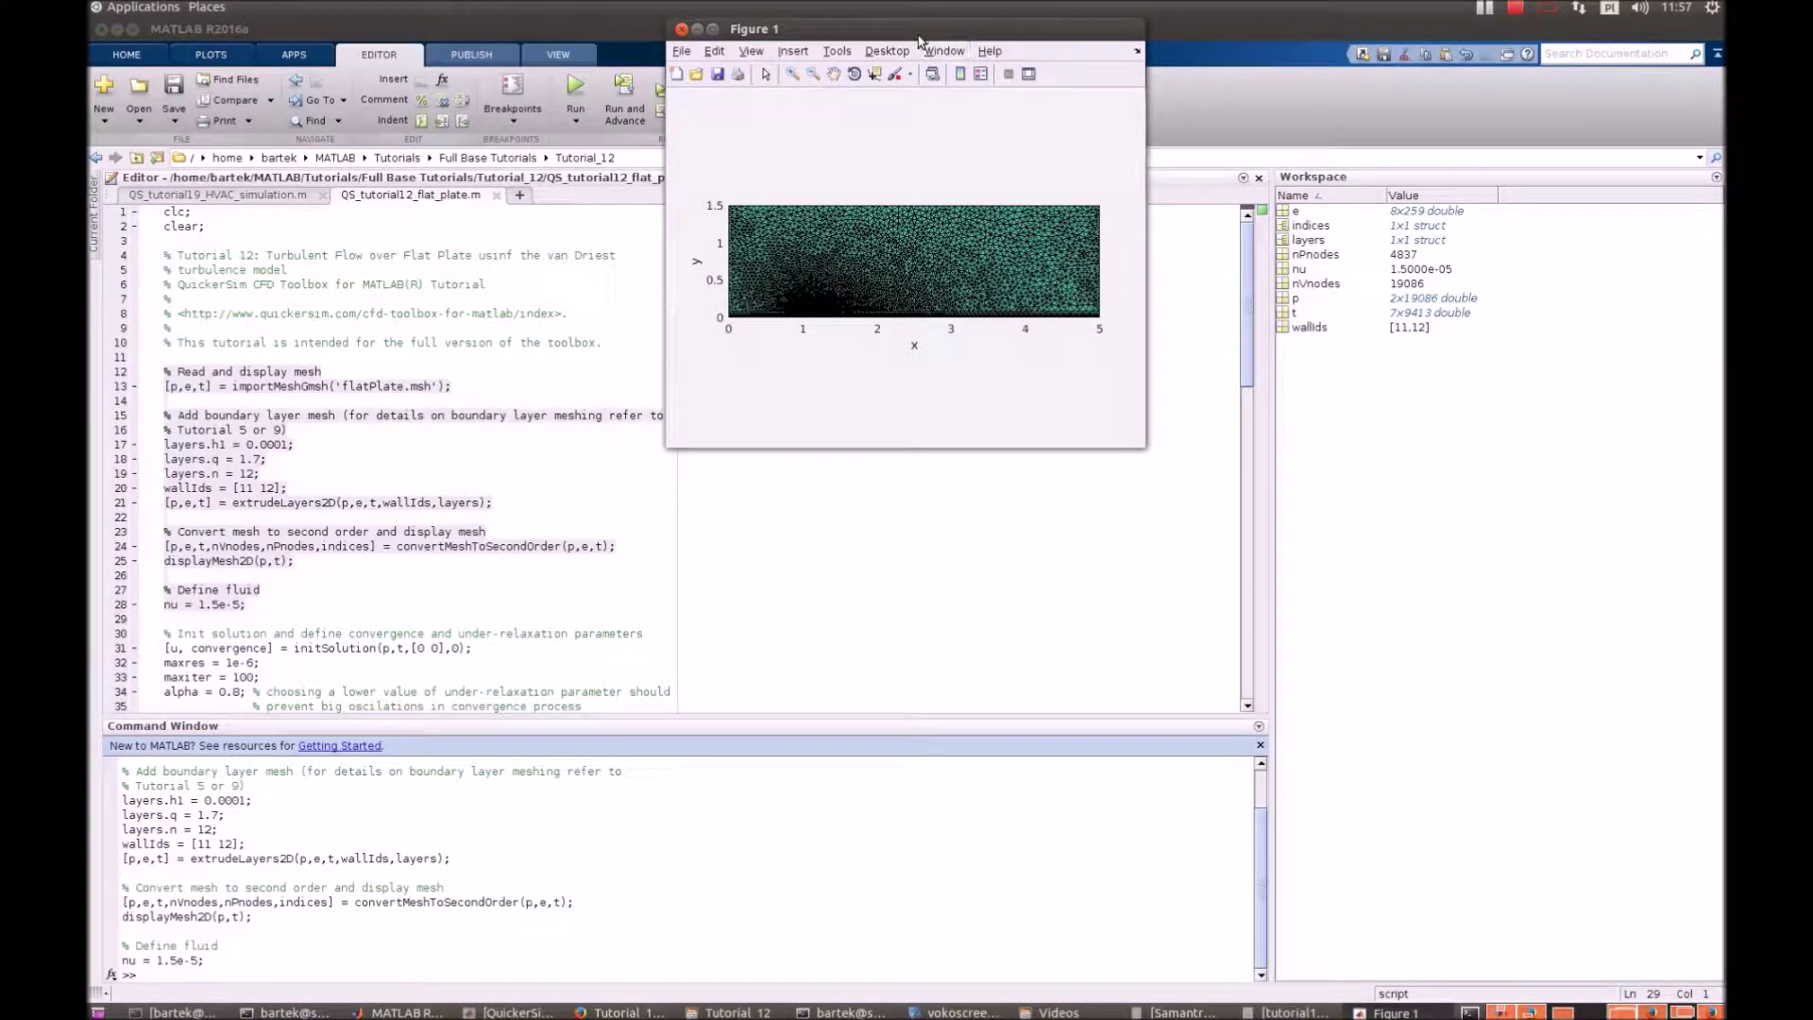
# Enlarge the mesh figure, then zoom and pan onto the thin wall layers at the plate bottom.
pyautogui.moveTo(919, 36); pyautogui.dragTo(716, 485)
pyautogui.moveTo(951, 476)
pyautogui.mouseDown()
pyautogui.moveTo(1430, 205)
pyautogui.moveTo(1724, 102)
pyautogui.mouseUp()
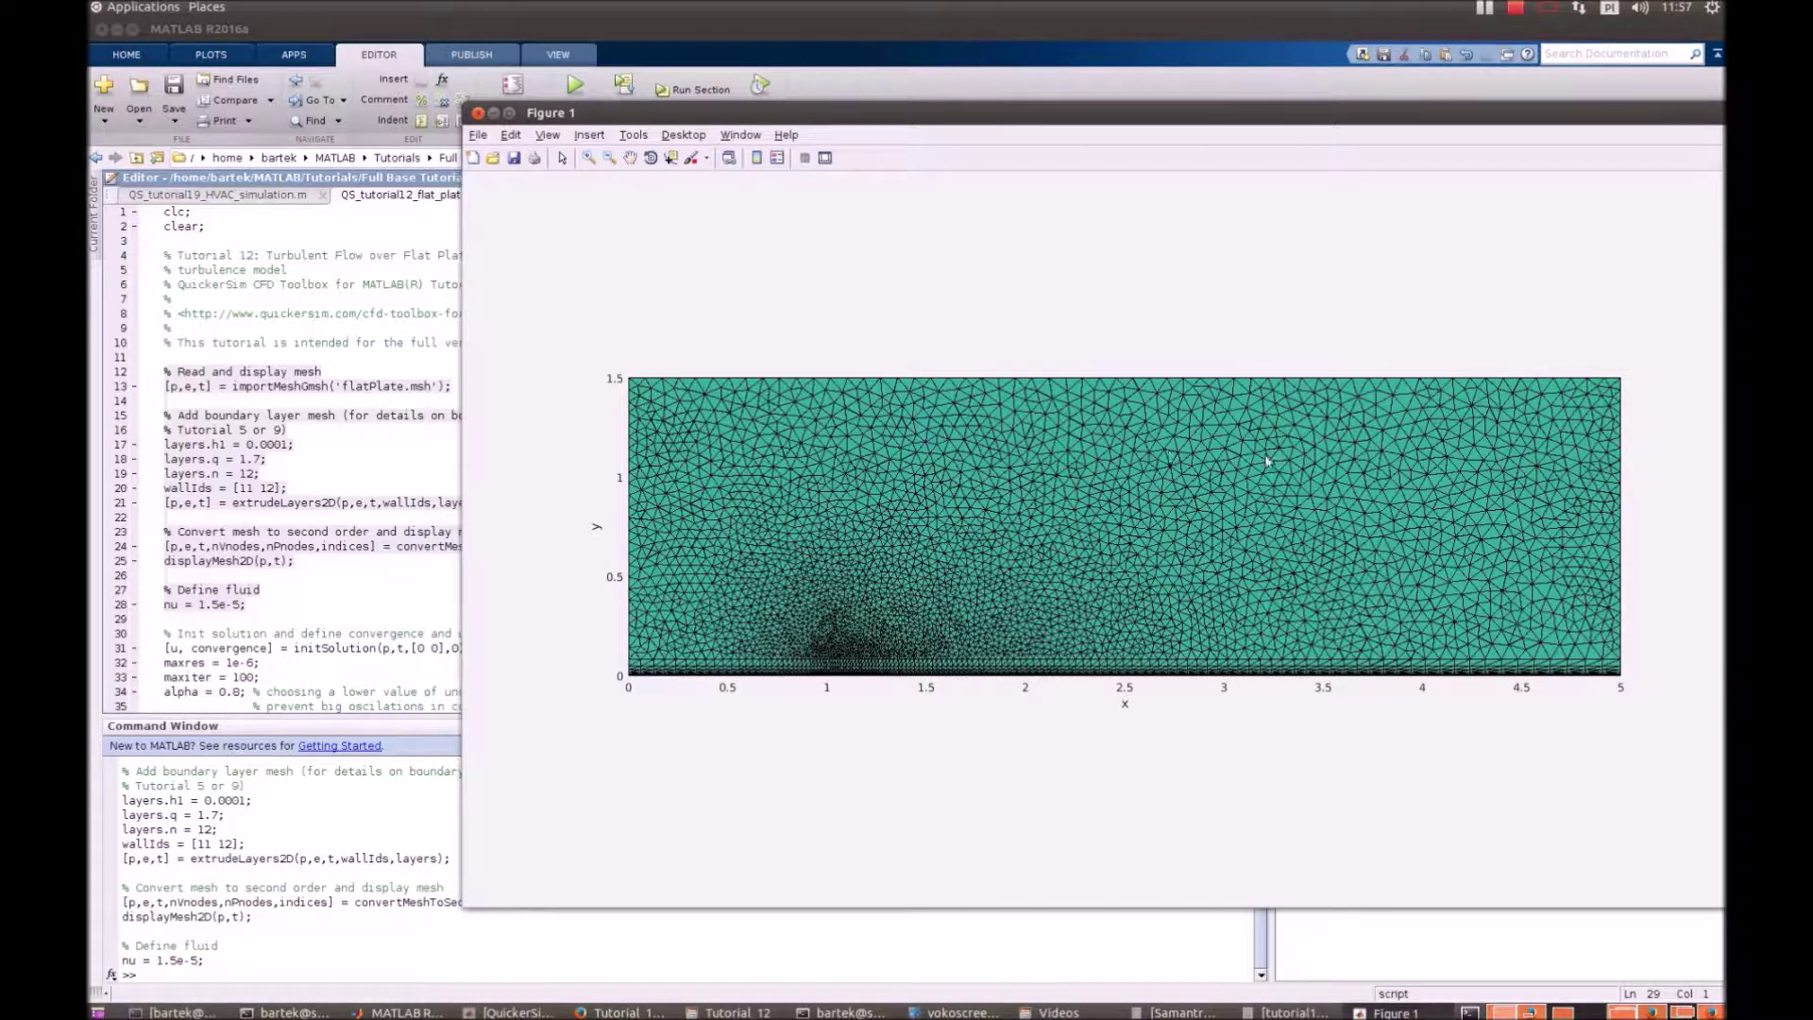
pyautogui.click(589, 158)
pyautogui.moveTo(708, 665); pyautogui.dragTo(759, 683)
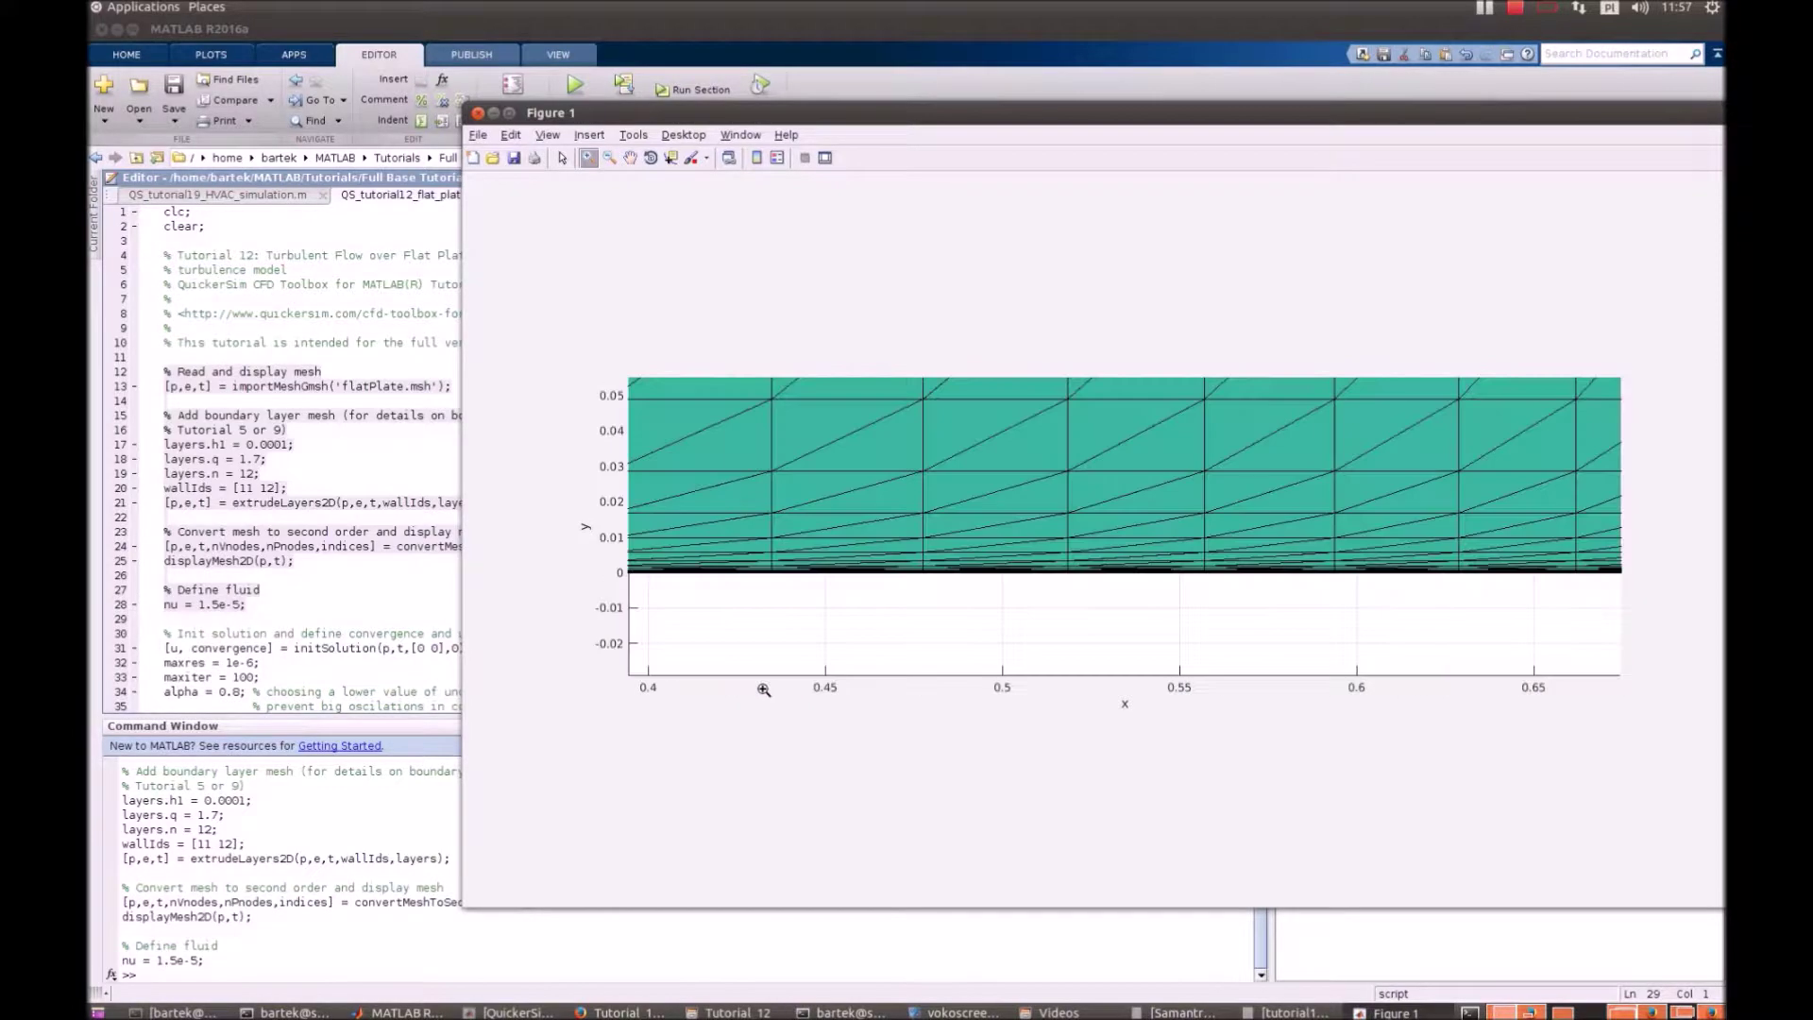
pyautogui.moveTo(744, 560); pyautogui.dragTo(845, 592)
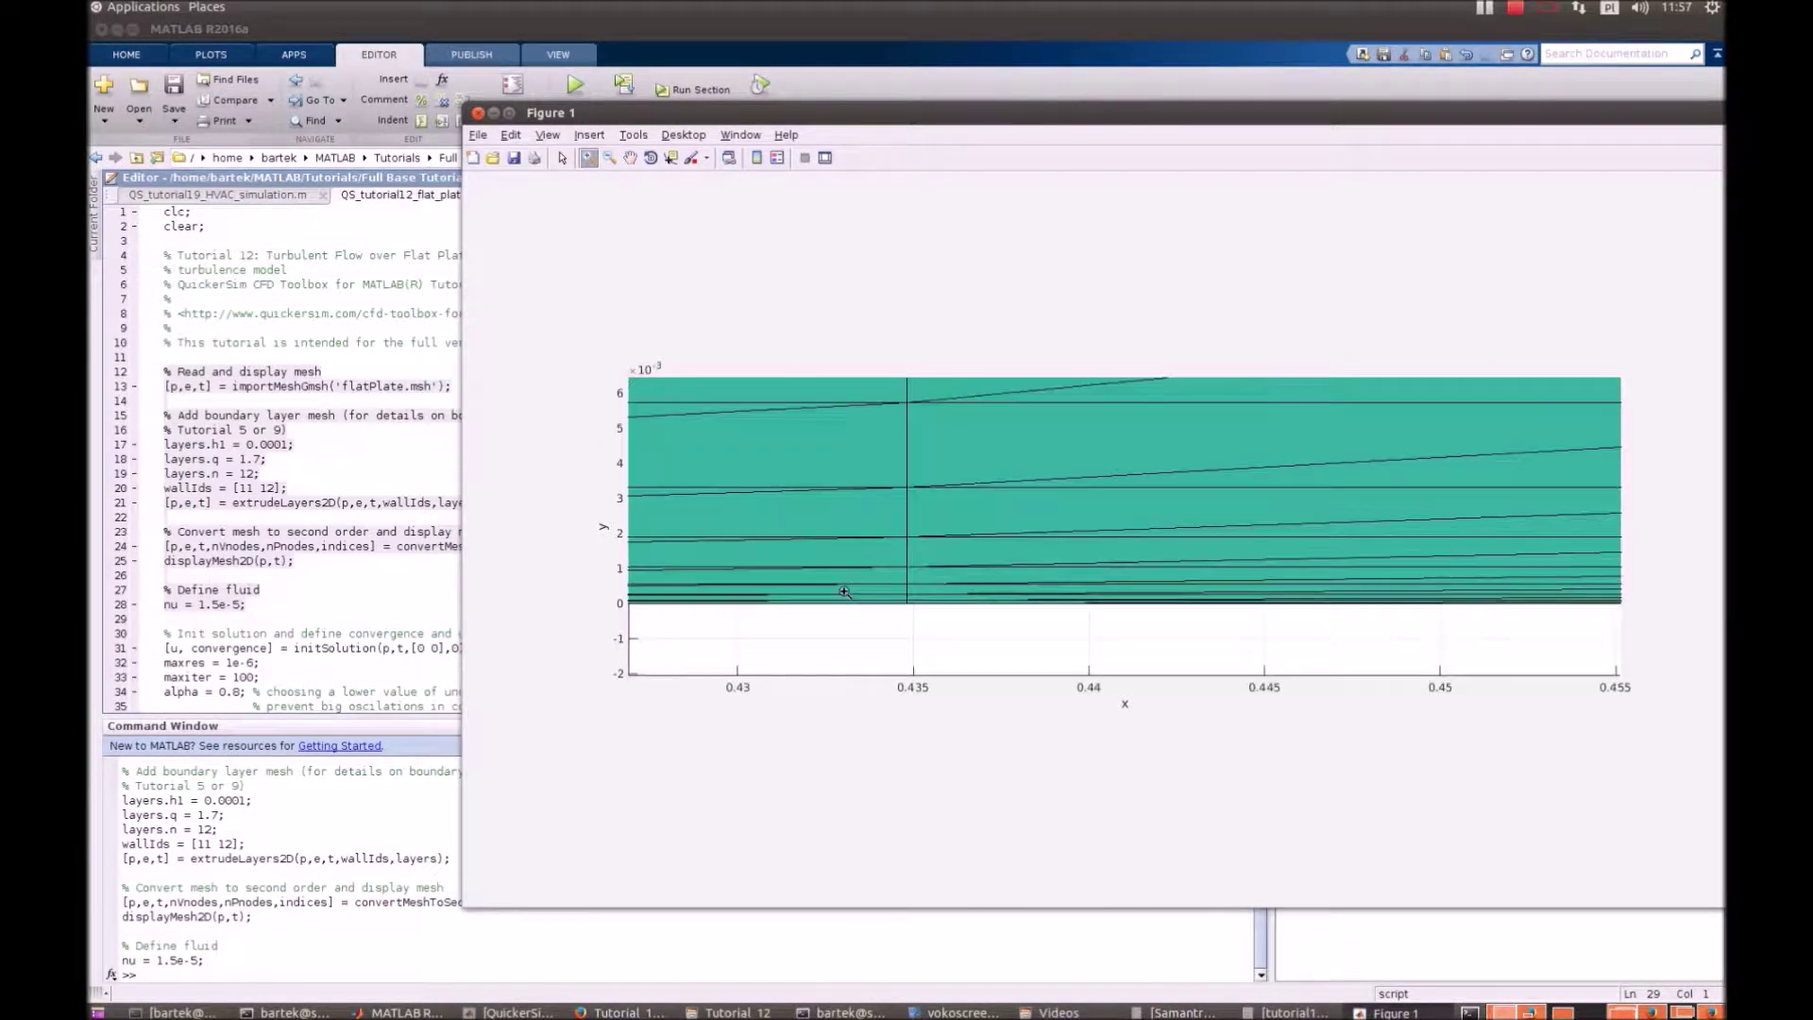
pyautogui.click(631, 156)
pyautogui.moveTo(878, 403)
pyautogui.mouseDown()
pyautogui.moveTo(922, 527)
pyautogui.moveTo(858, 498)
pyautogui.moveTo(865, 455)
pyautogui.moveTo(968, 516)
pyautogui.moveTo(978, 490)
pyautogui.mouseUp()
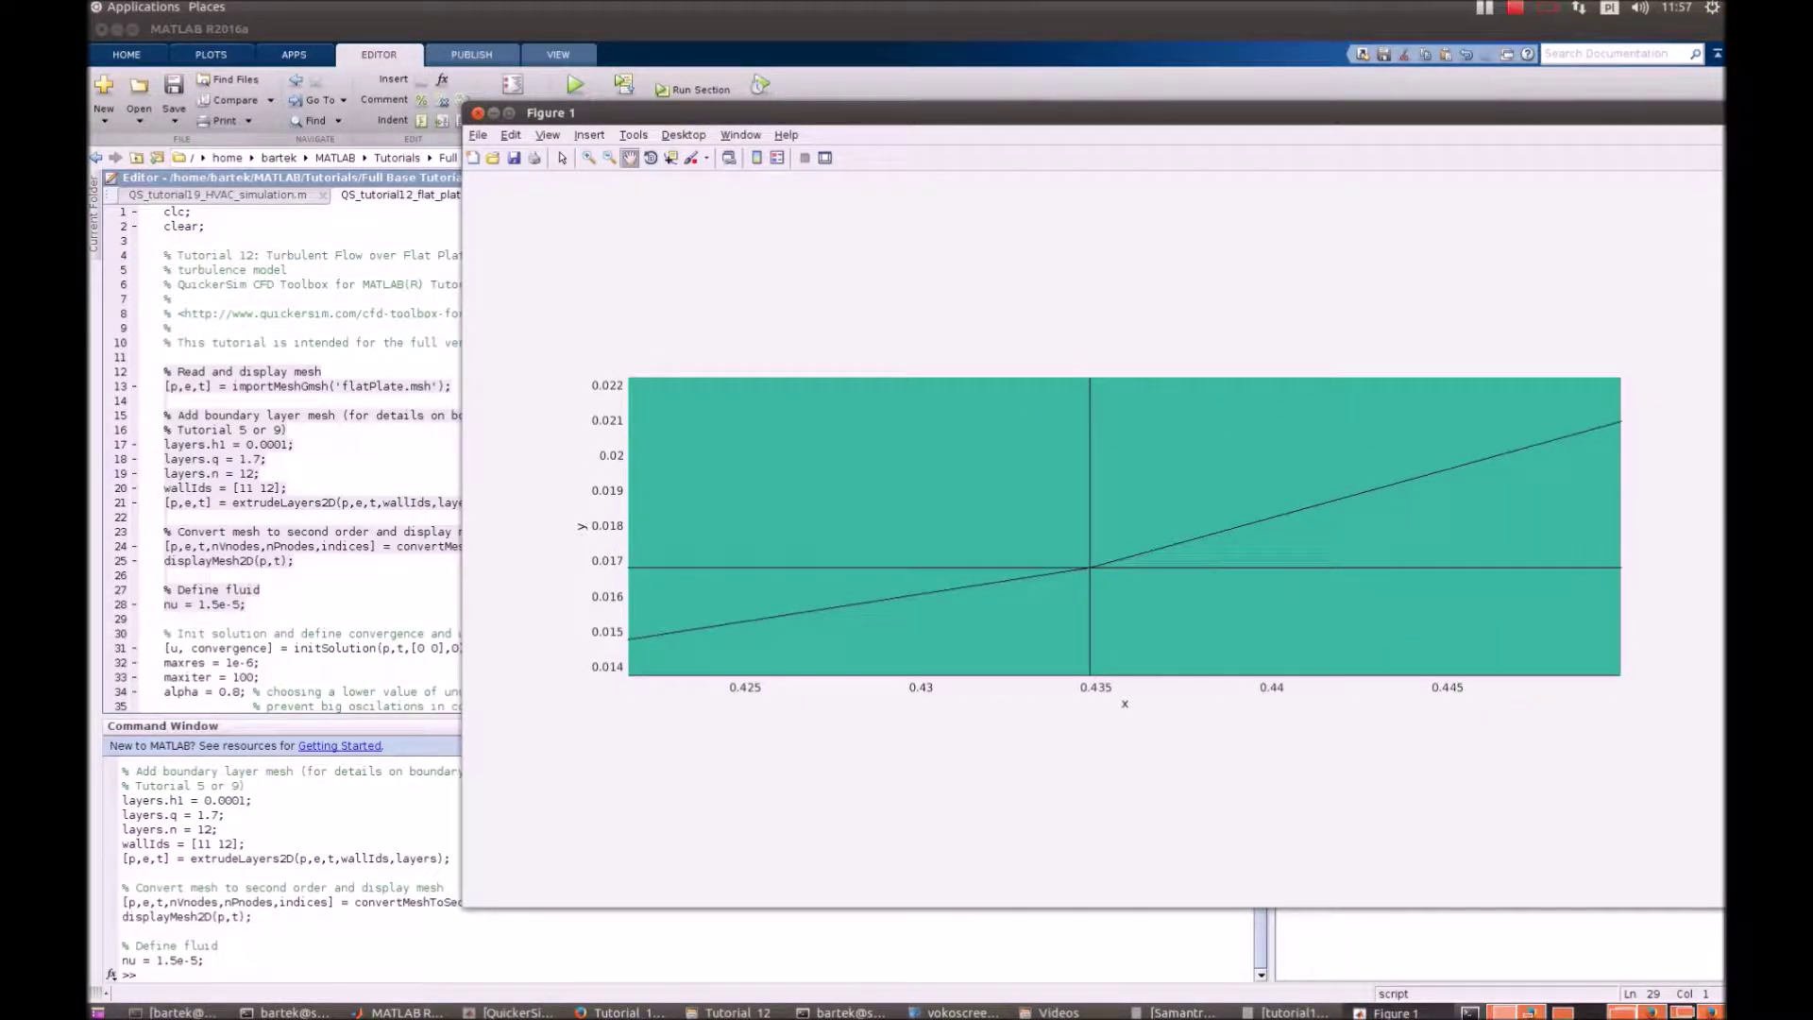
pyautogui.click(479, 114)
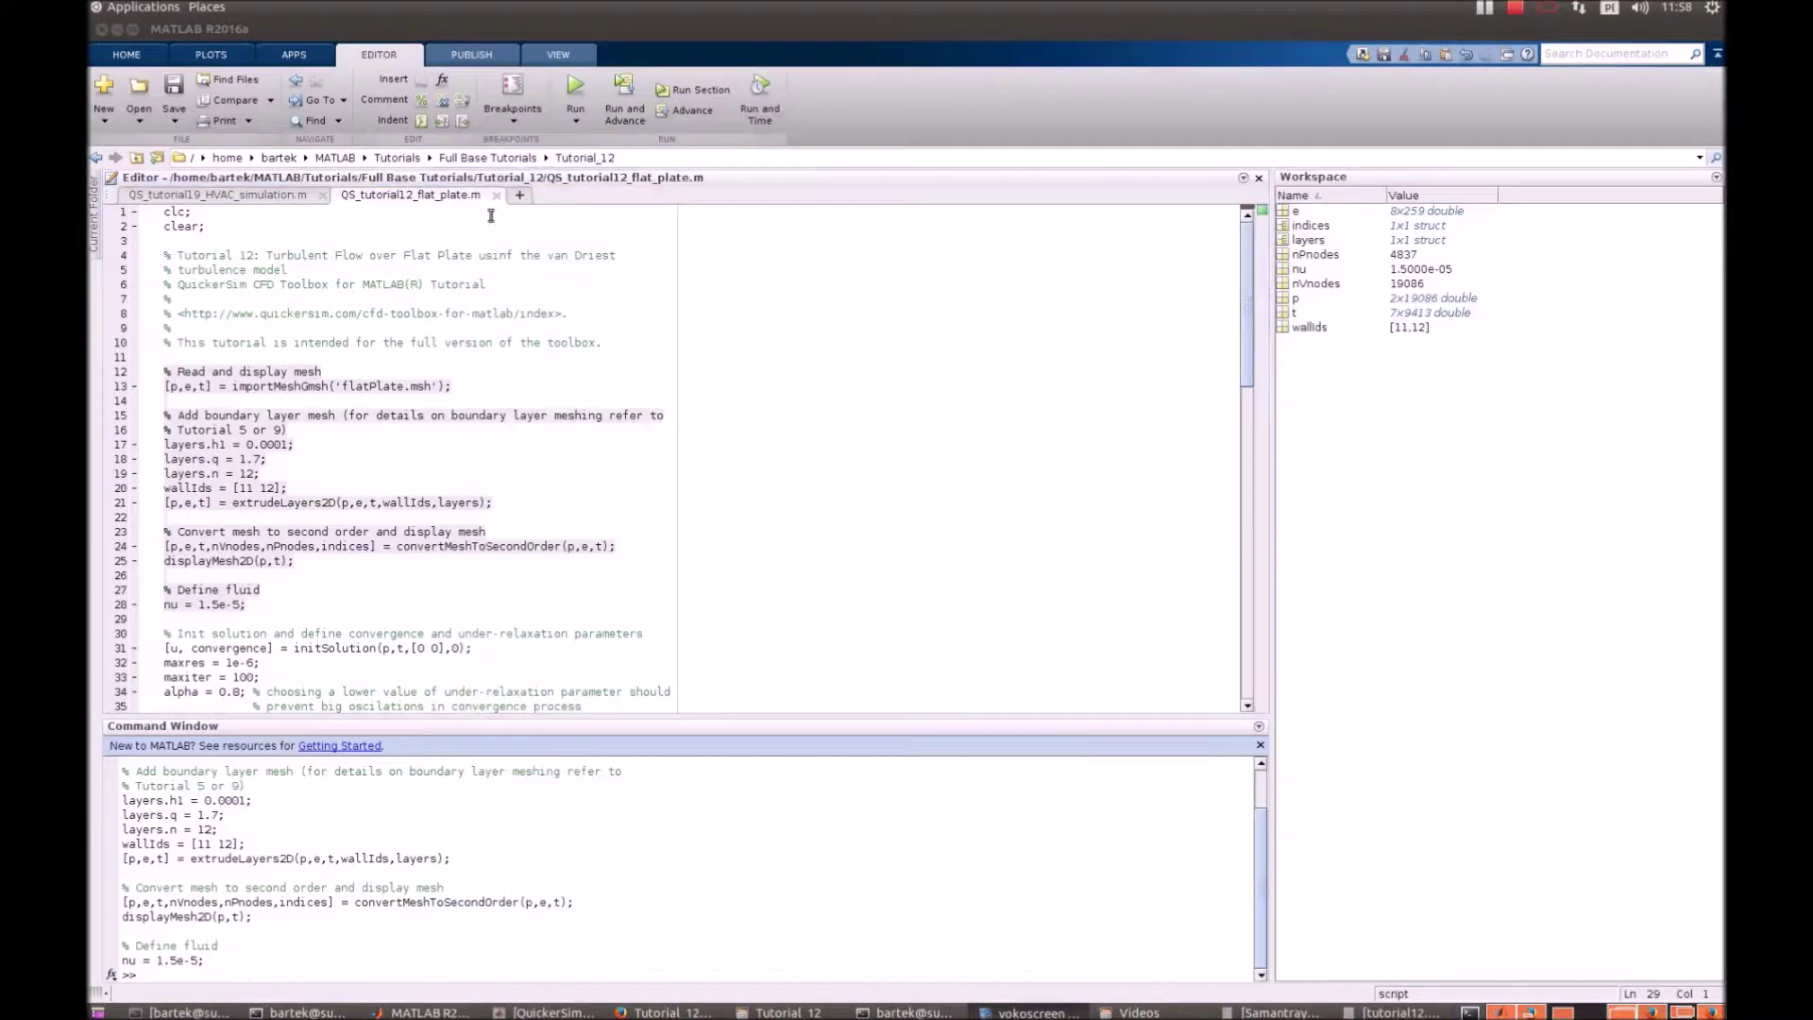
pyautogui.click(340, 564)
pyautogui.scroll(-2, 340, 564)
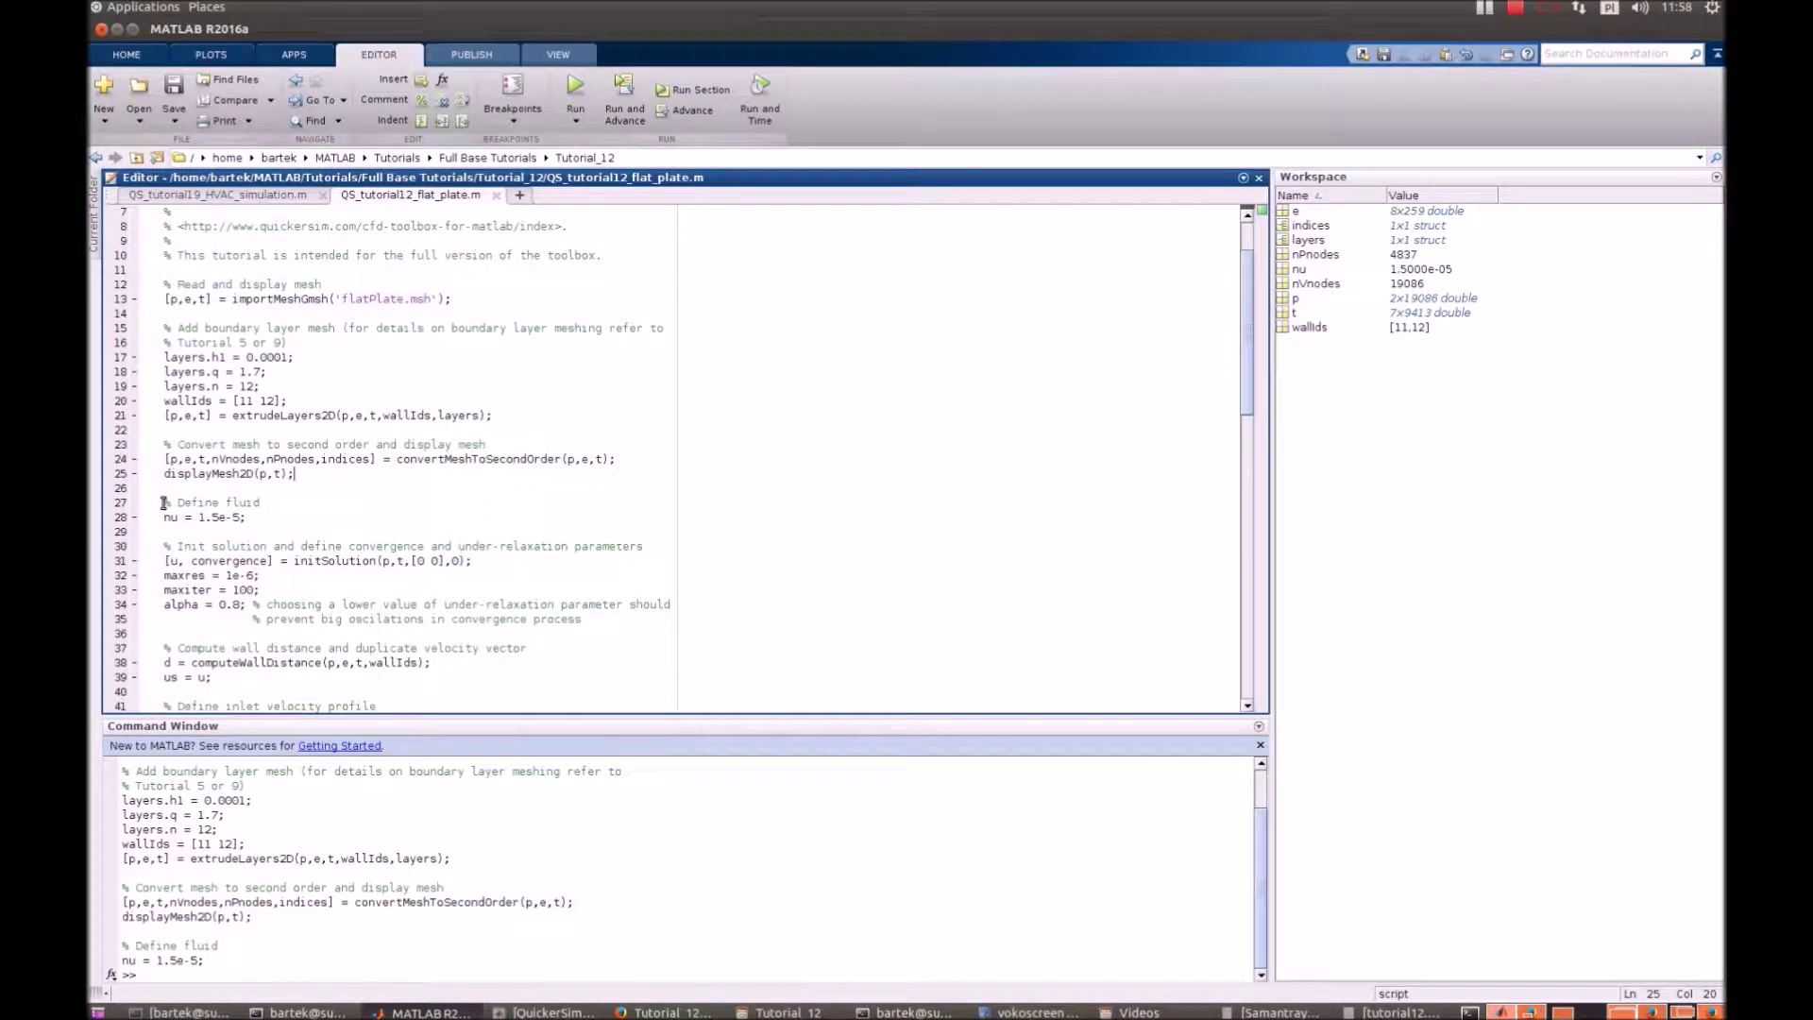
pyautogui.moveTo(162, 503); pyautogui.dragTo(256, 518)
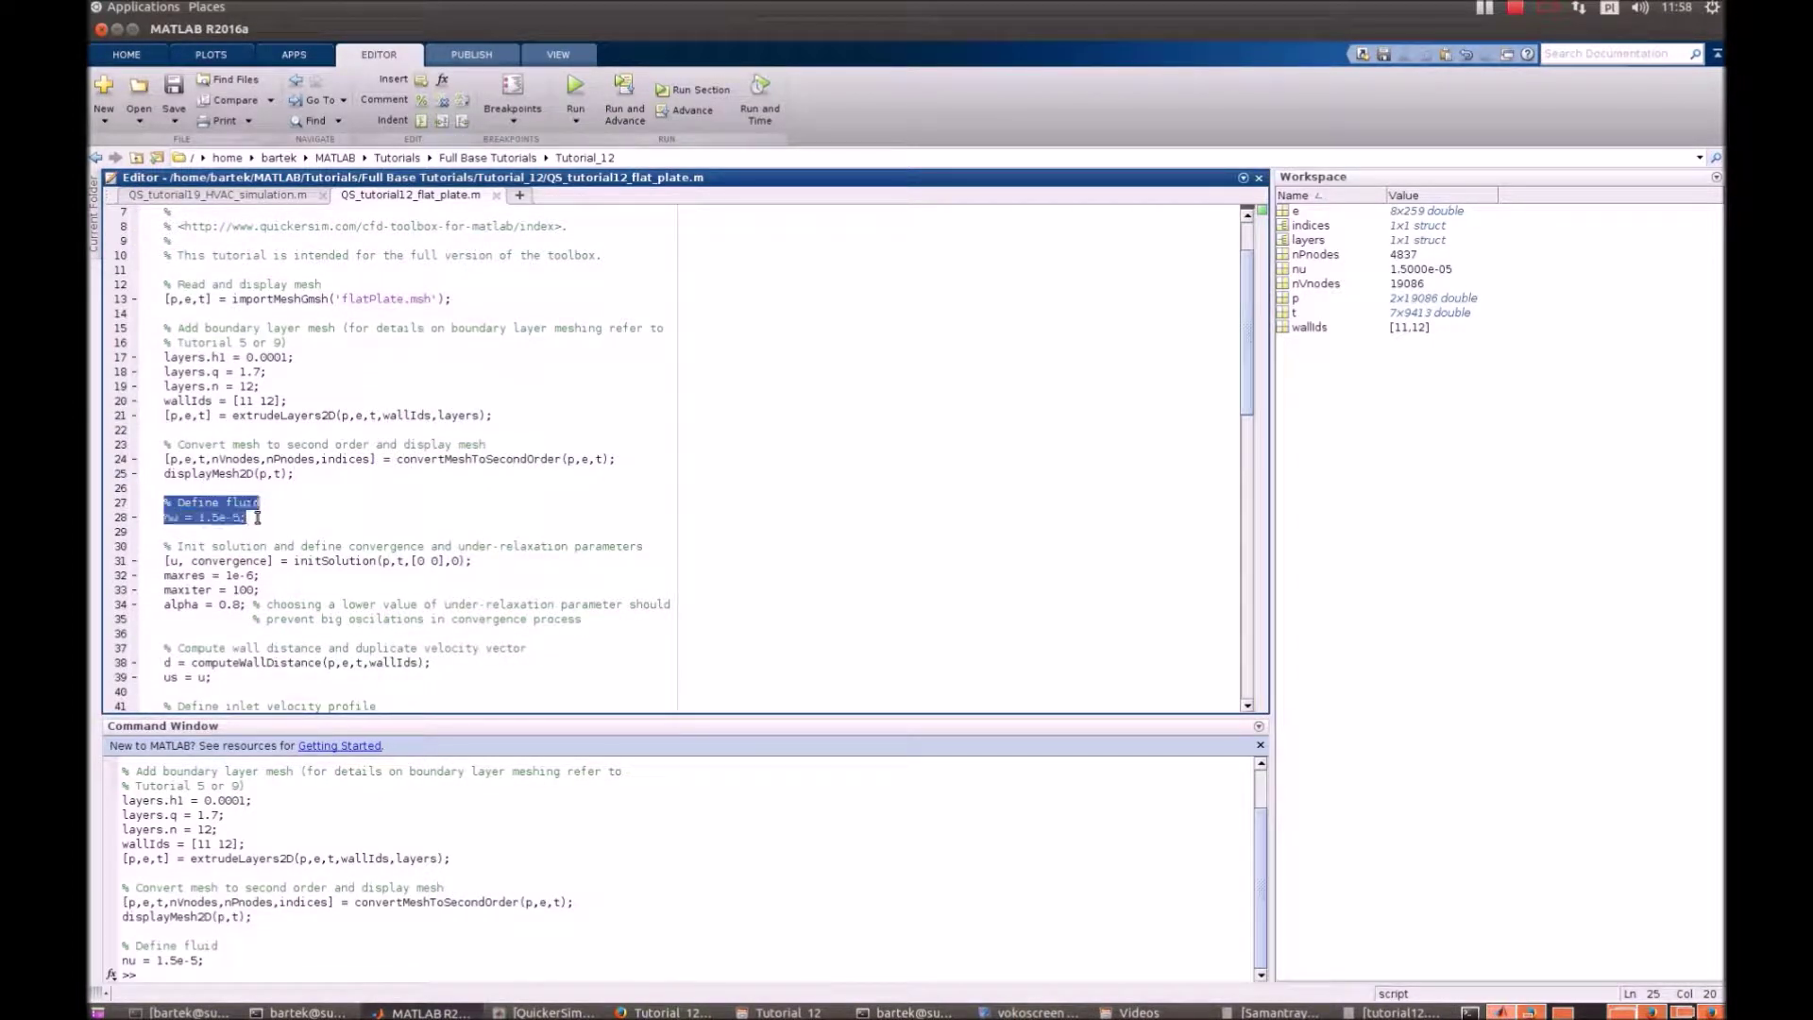
pyautogui.scroll(-1, 255, 520)
pyautogui.click(268, 466)
pyautogui.scroll(-1, 249, 453)
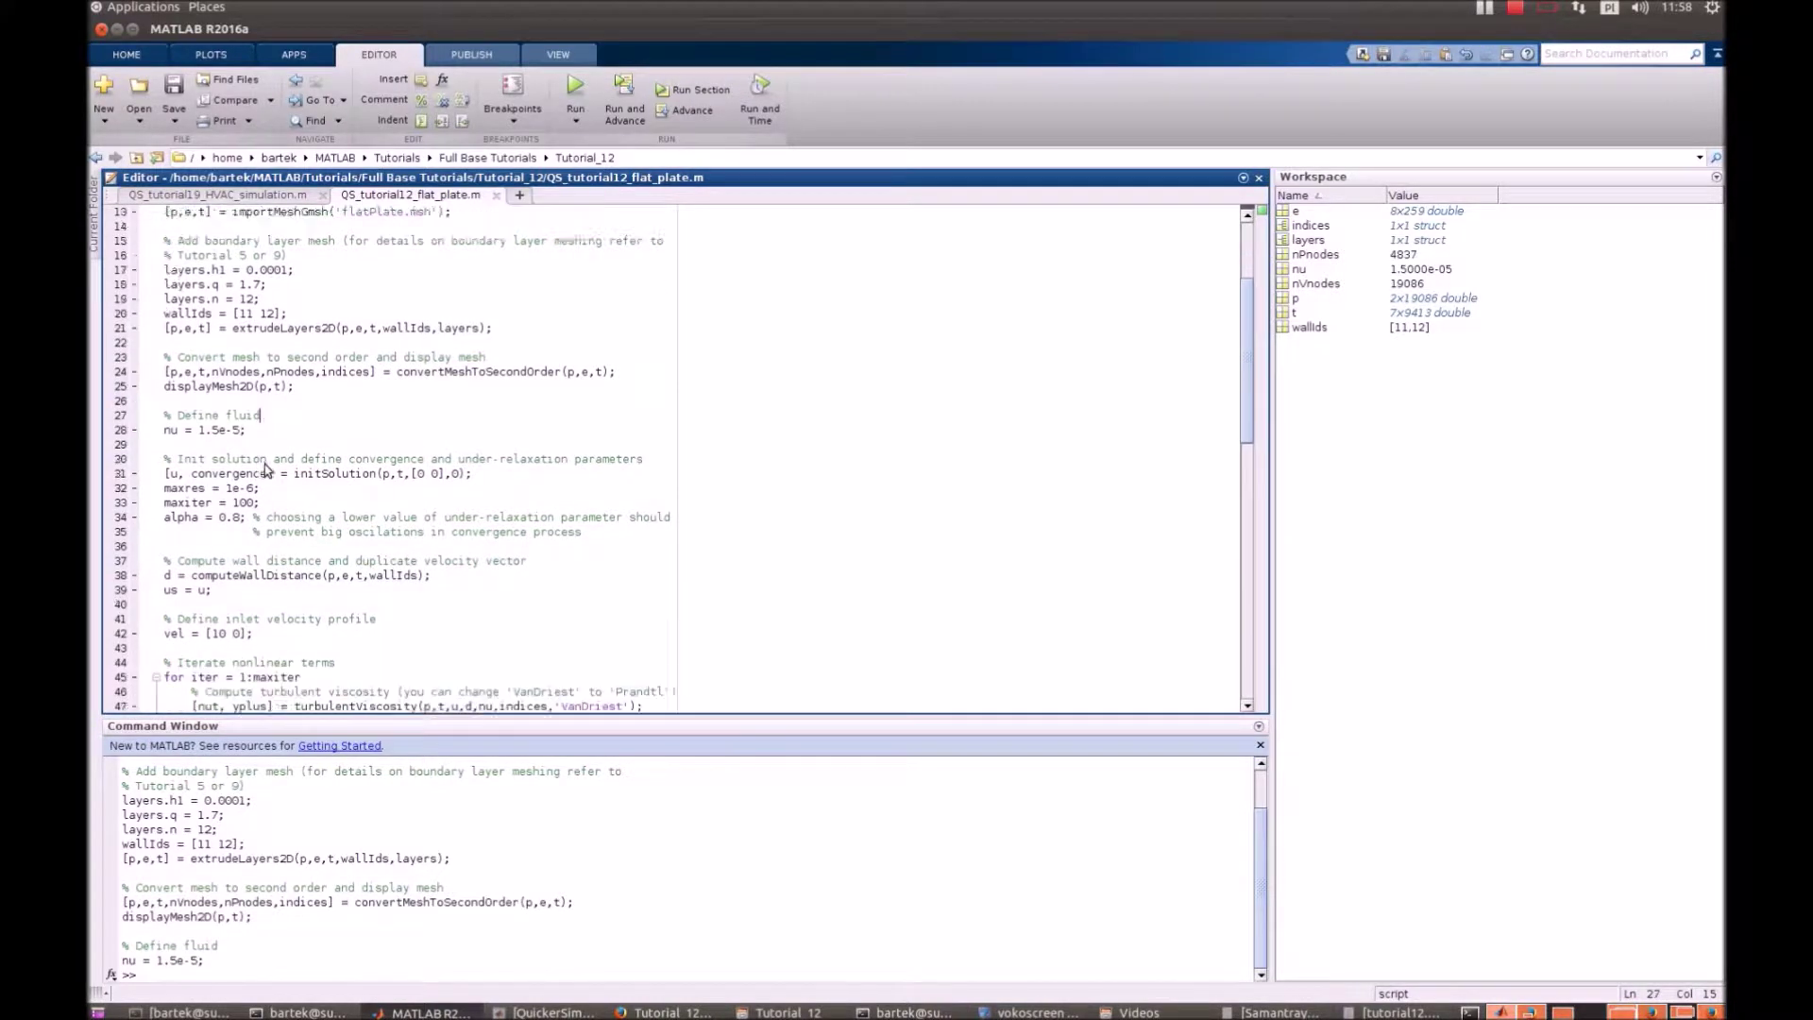
pyautogui.scroll(-1, 244, 444)
pyautogui.moveTo(164, 415); pyautogui.dragTo(428, 431)
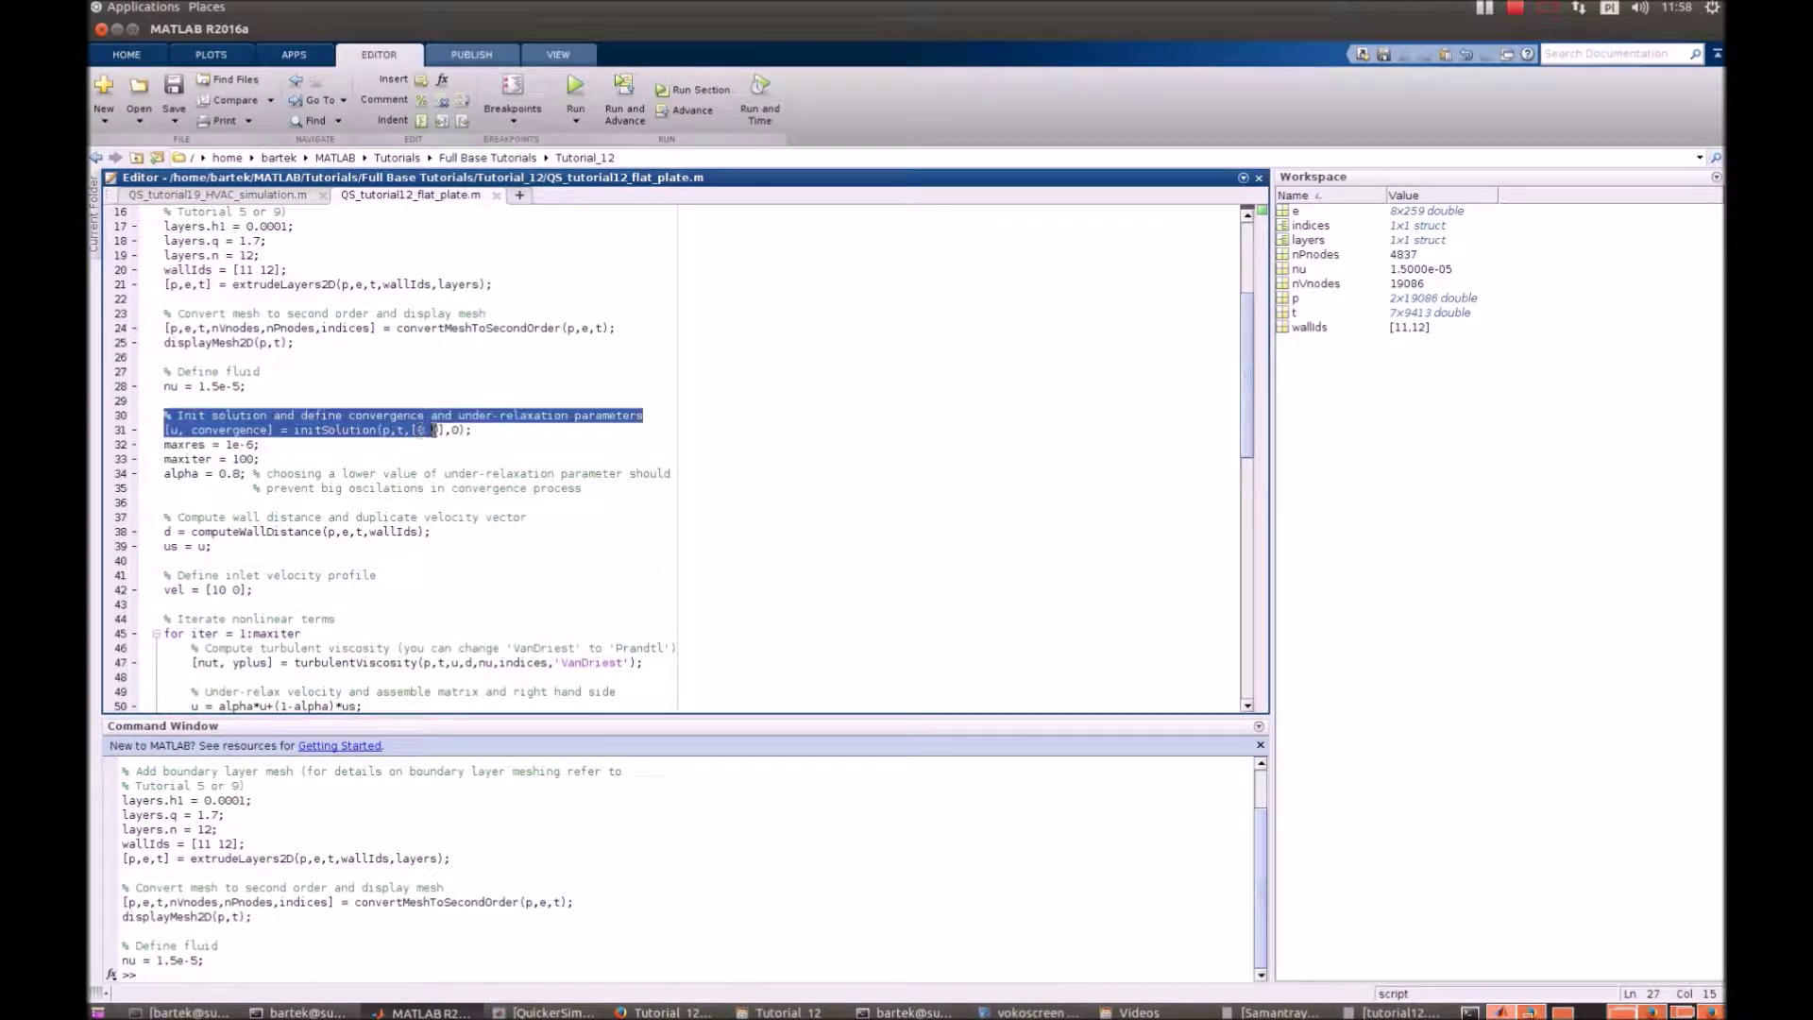
pyautogui.moveTo(164, 446); pyautogui.dragTo(260, 448)
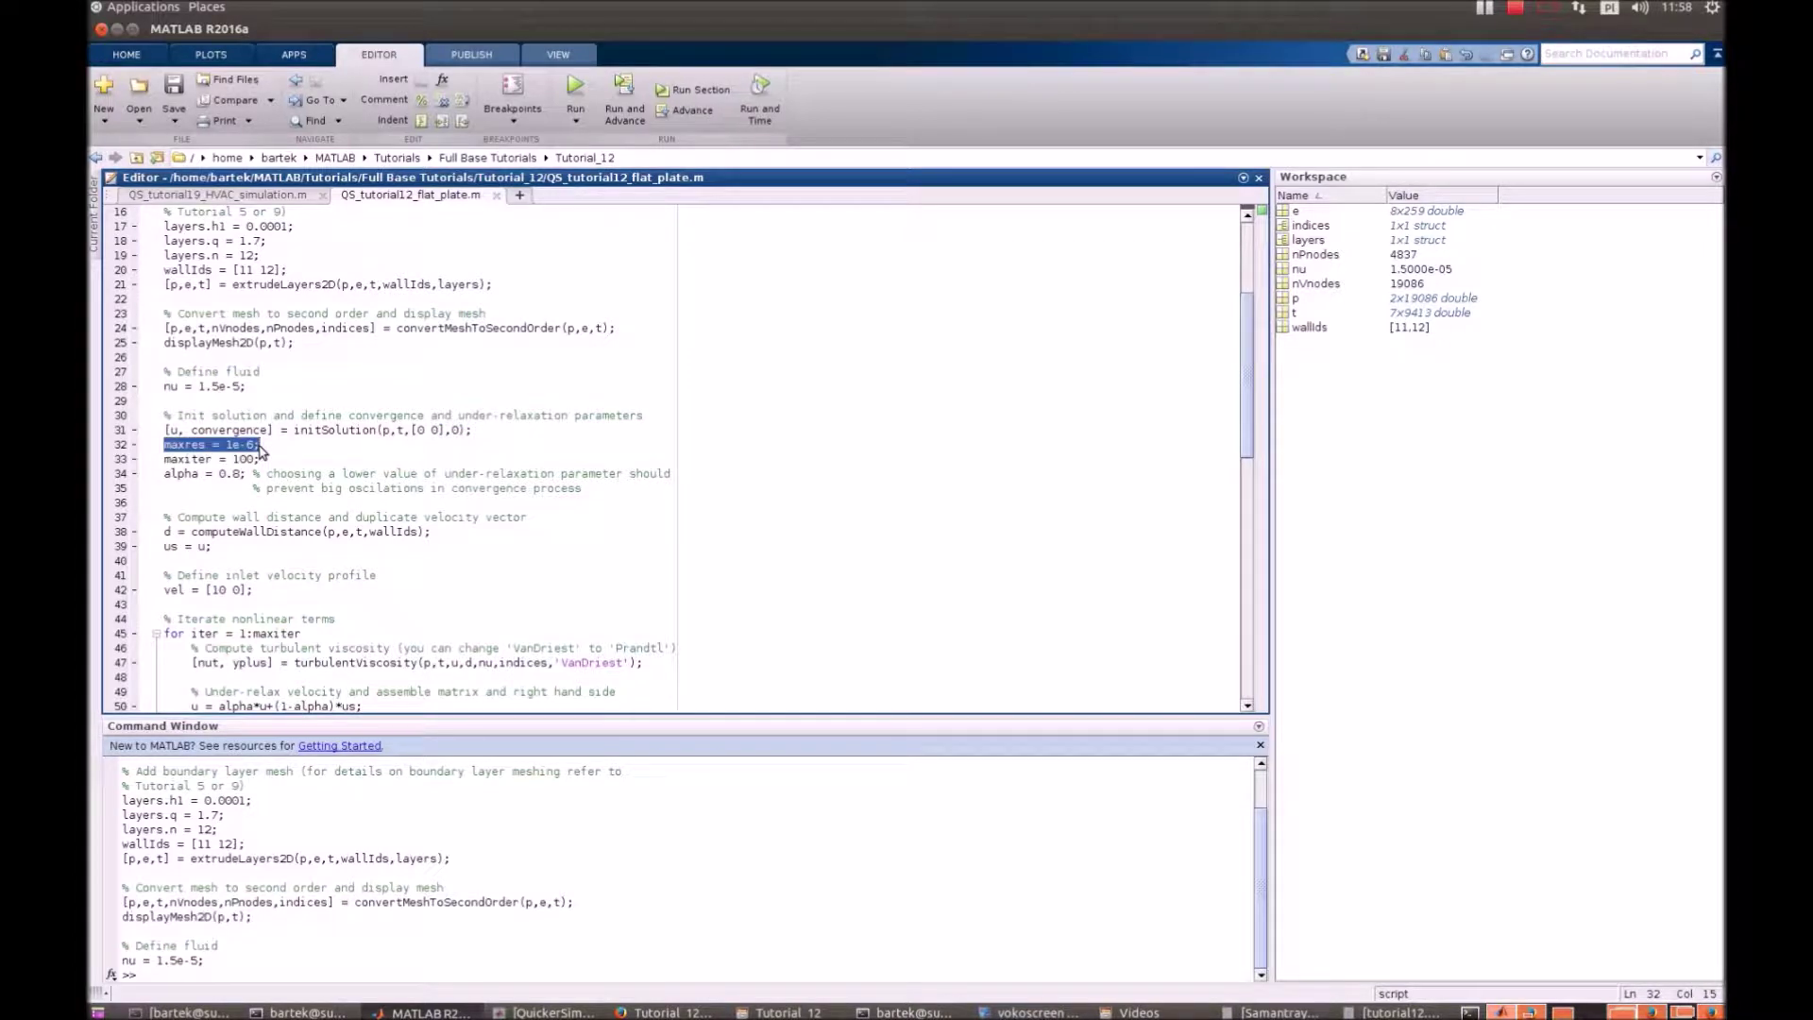
pyautogui.moveTo(232, 459); pyautogui.dragTo(260, 459)
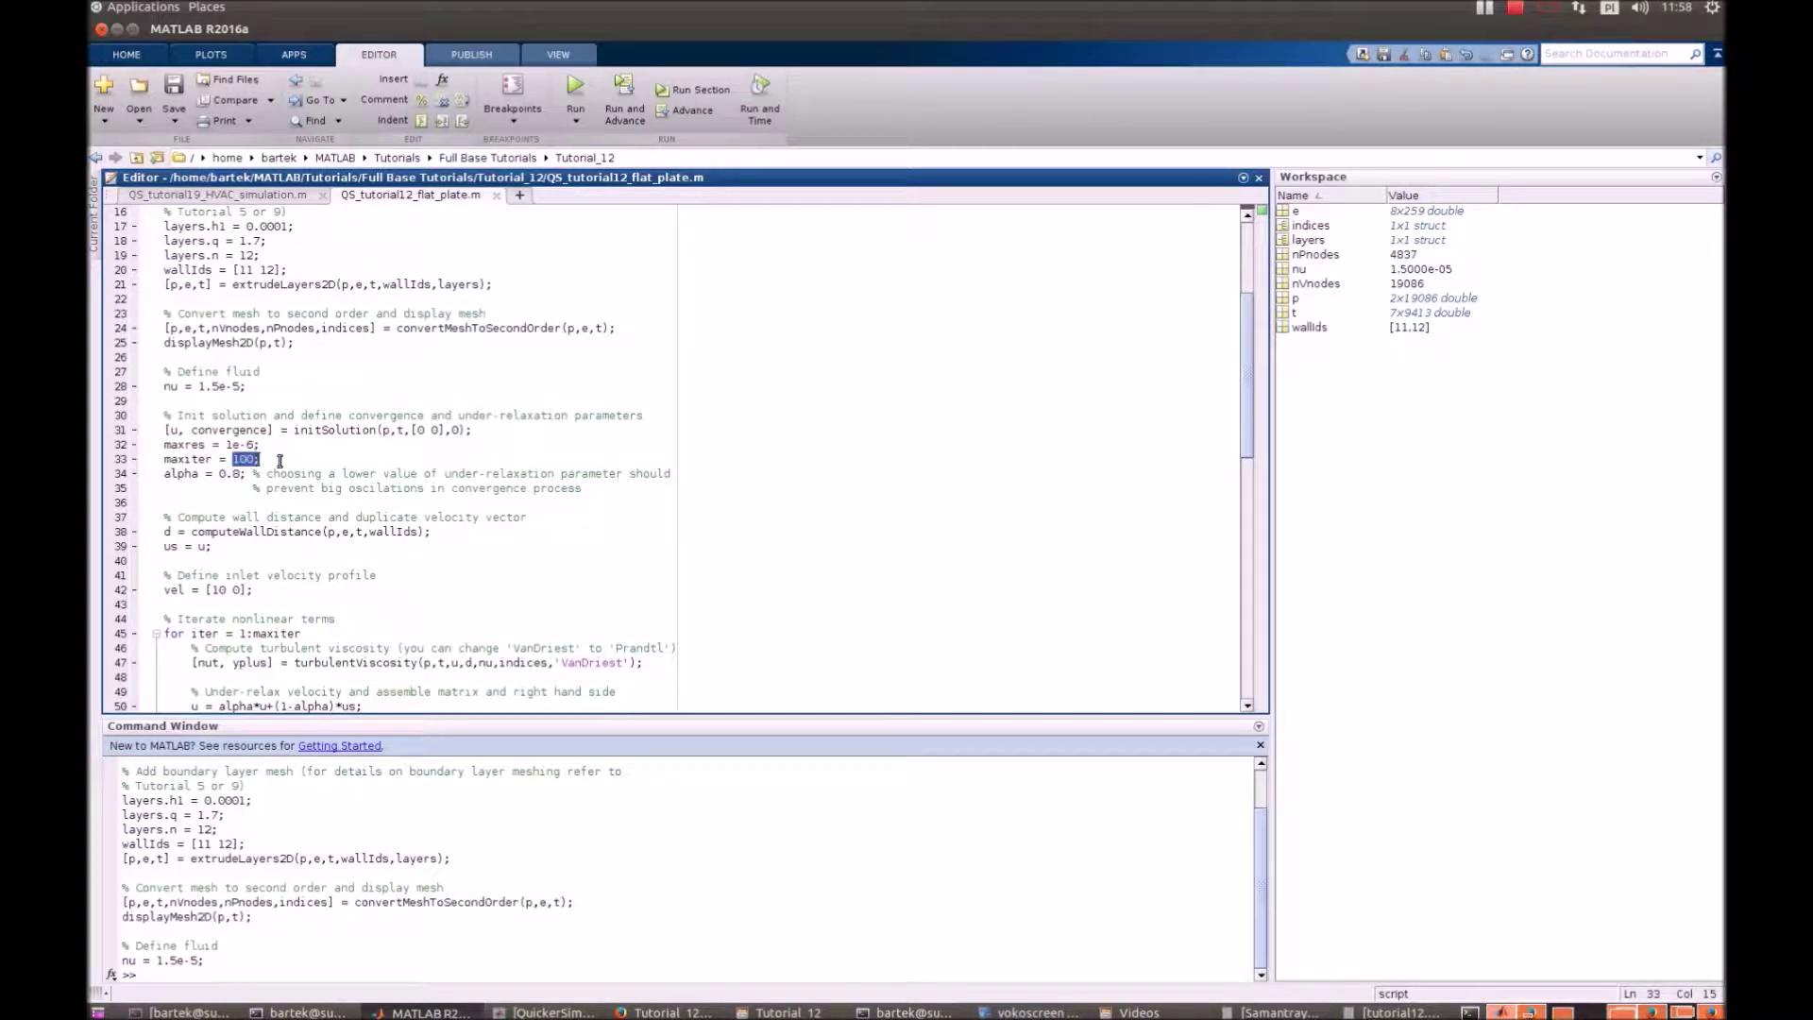
pyautogui.click(274, 459)
pyautogui.moveTo(218, 475); pyautogui.dragTo(245, 476)
pyautogui.click(251, 476)
pyautogui.scroll(-2, 250, 475)
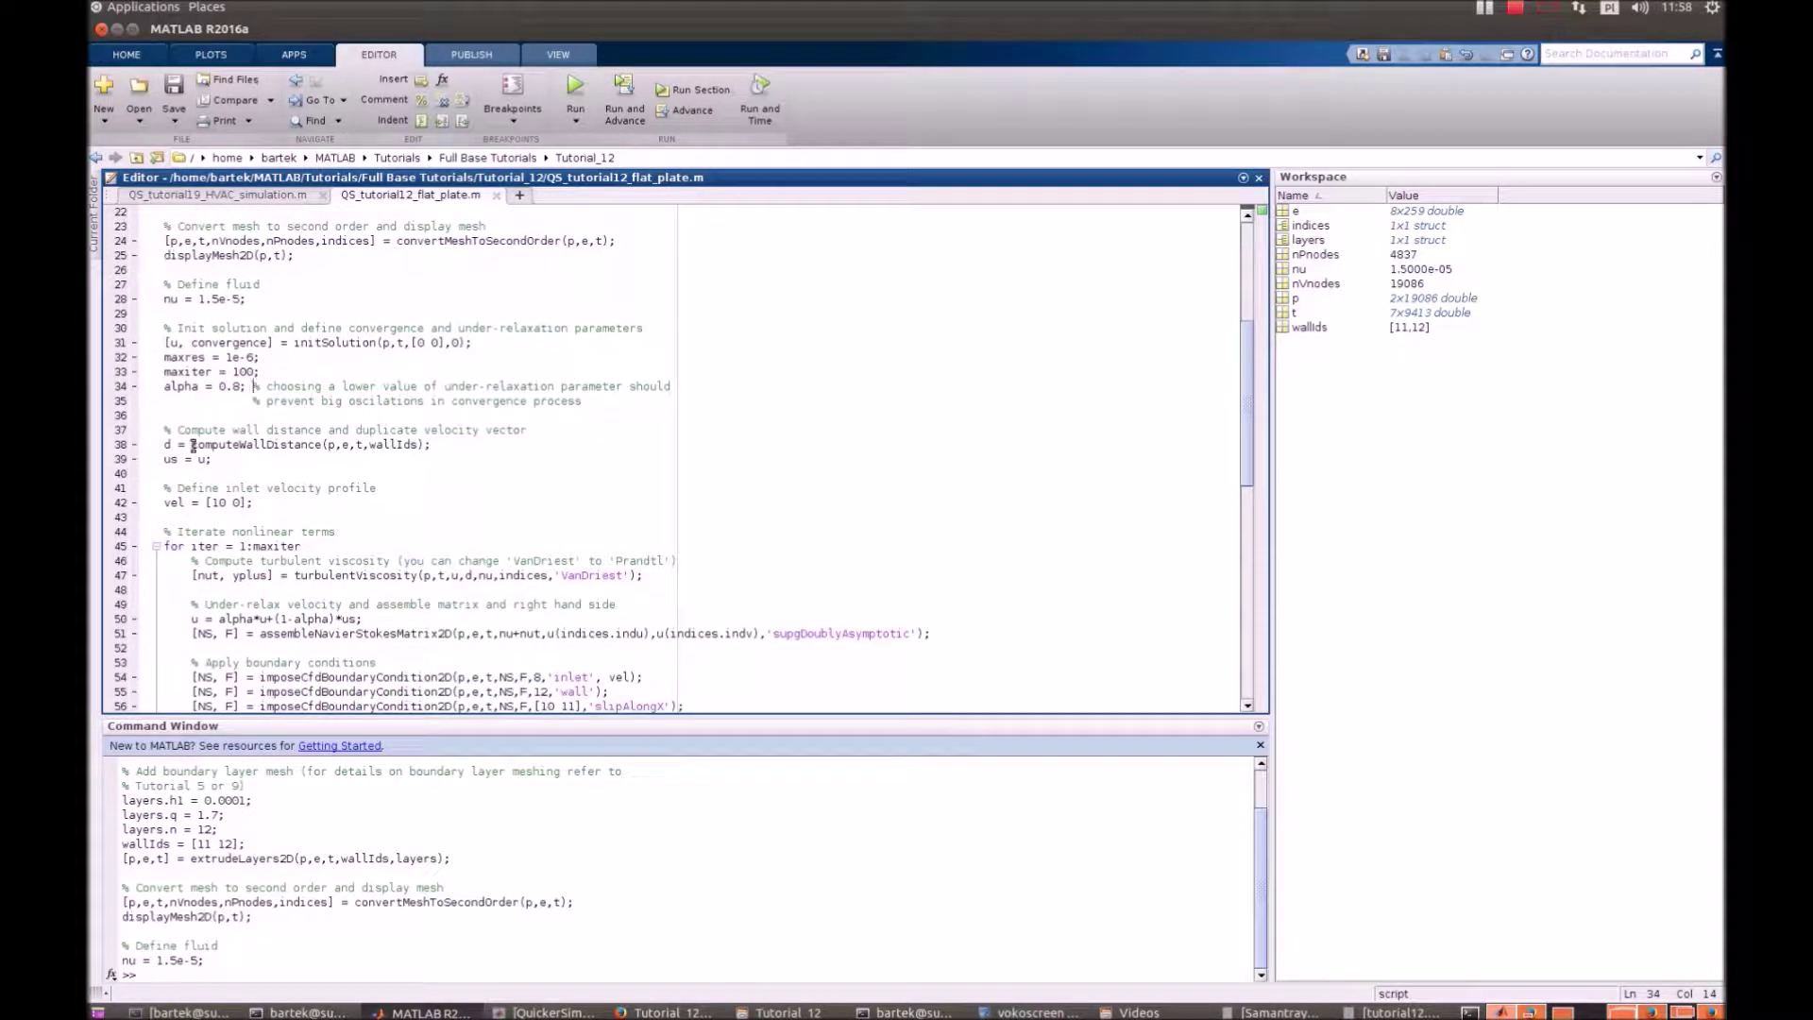
pyautogui.moveTo(188, 444); pyautogui.dragTo(325, 451)
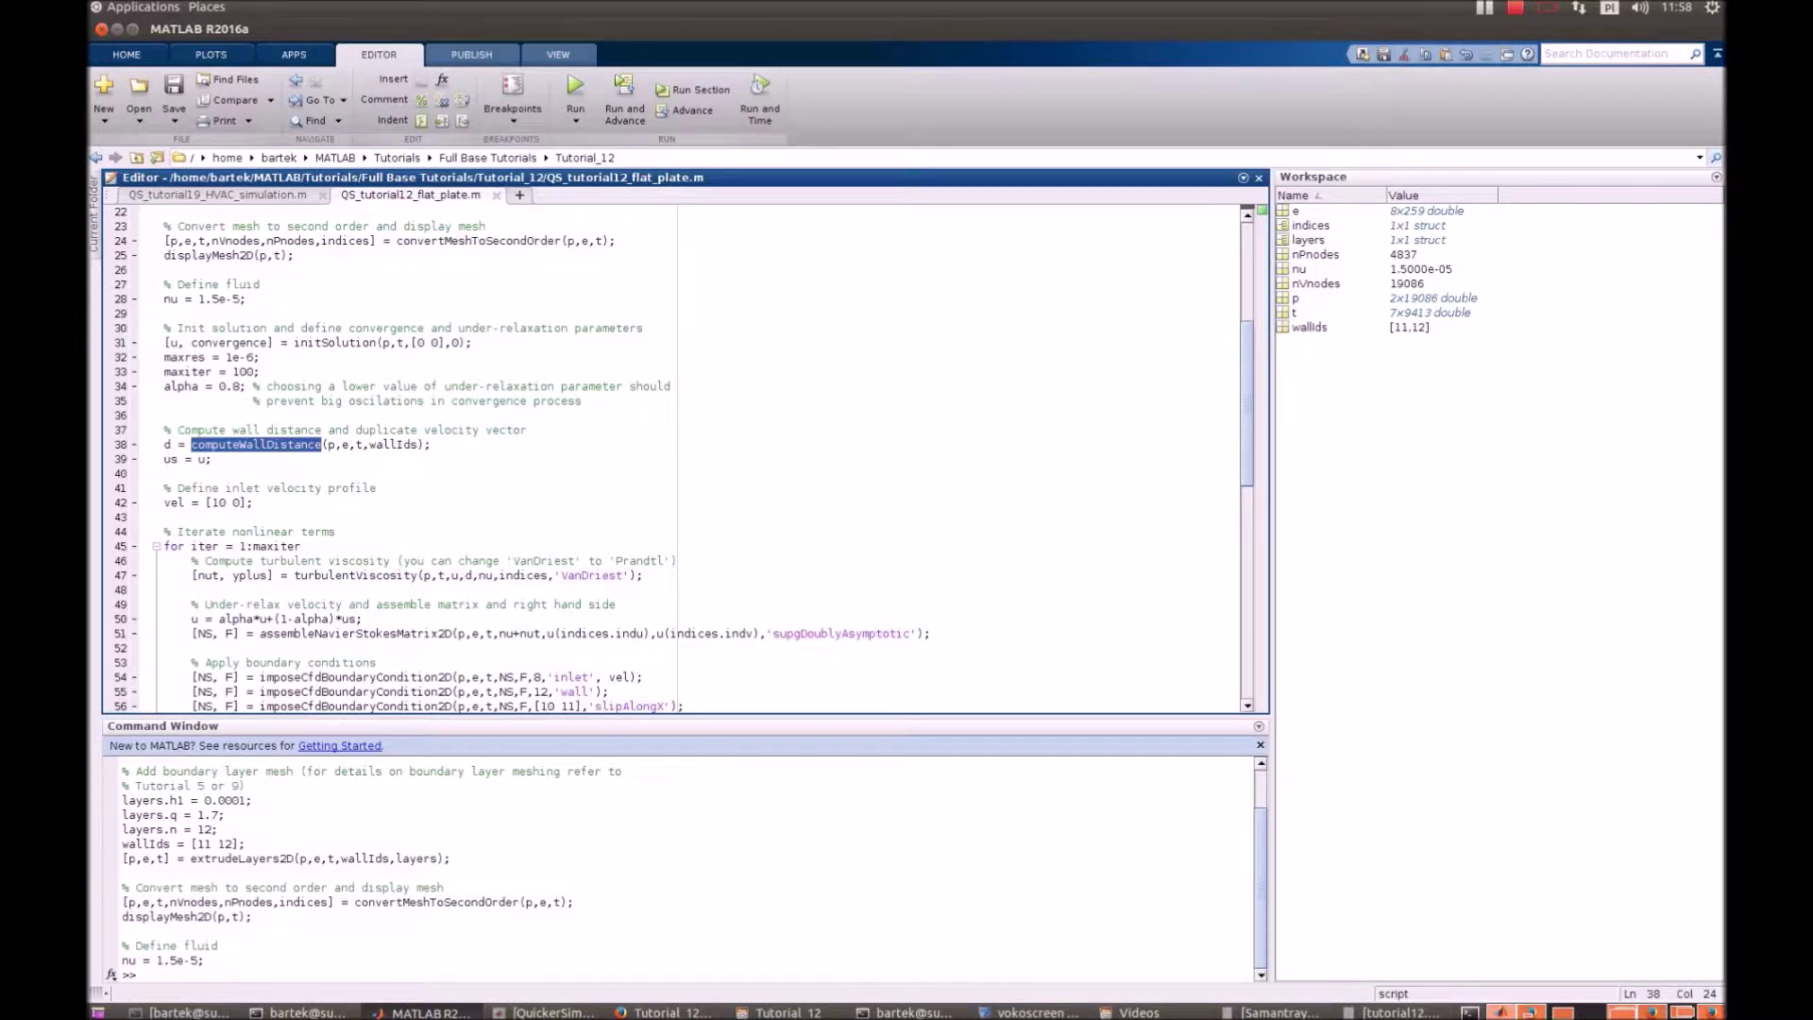
pyautogui.moveTo(164, 487); pyautogui.dragTo(260, 503)
# Highlight inlet velocity 10, the turbulent viscosity call and 'VanDriest', then close the thesis PDF.
pyautogui.click(261, 504)
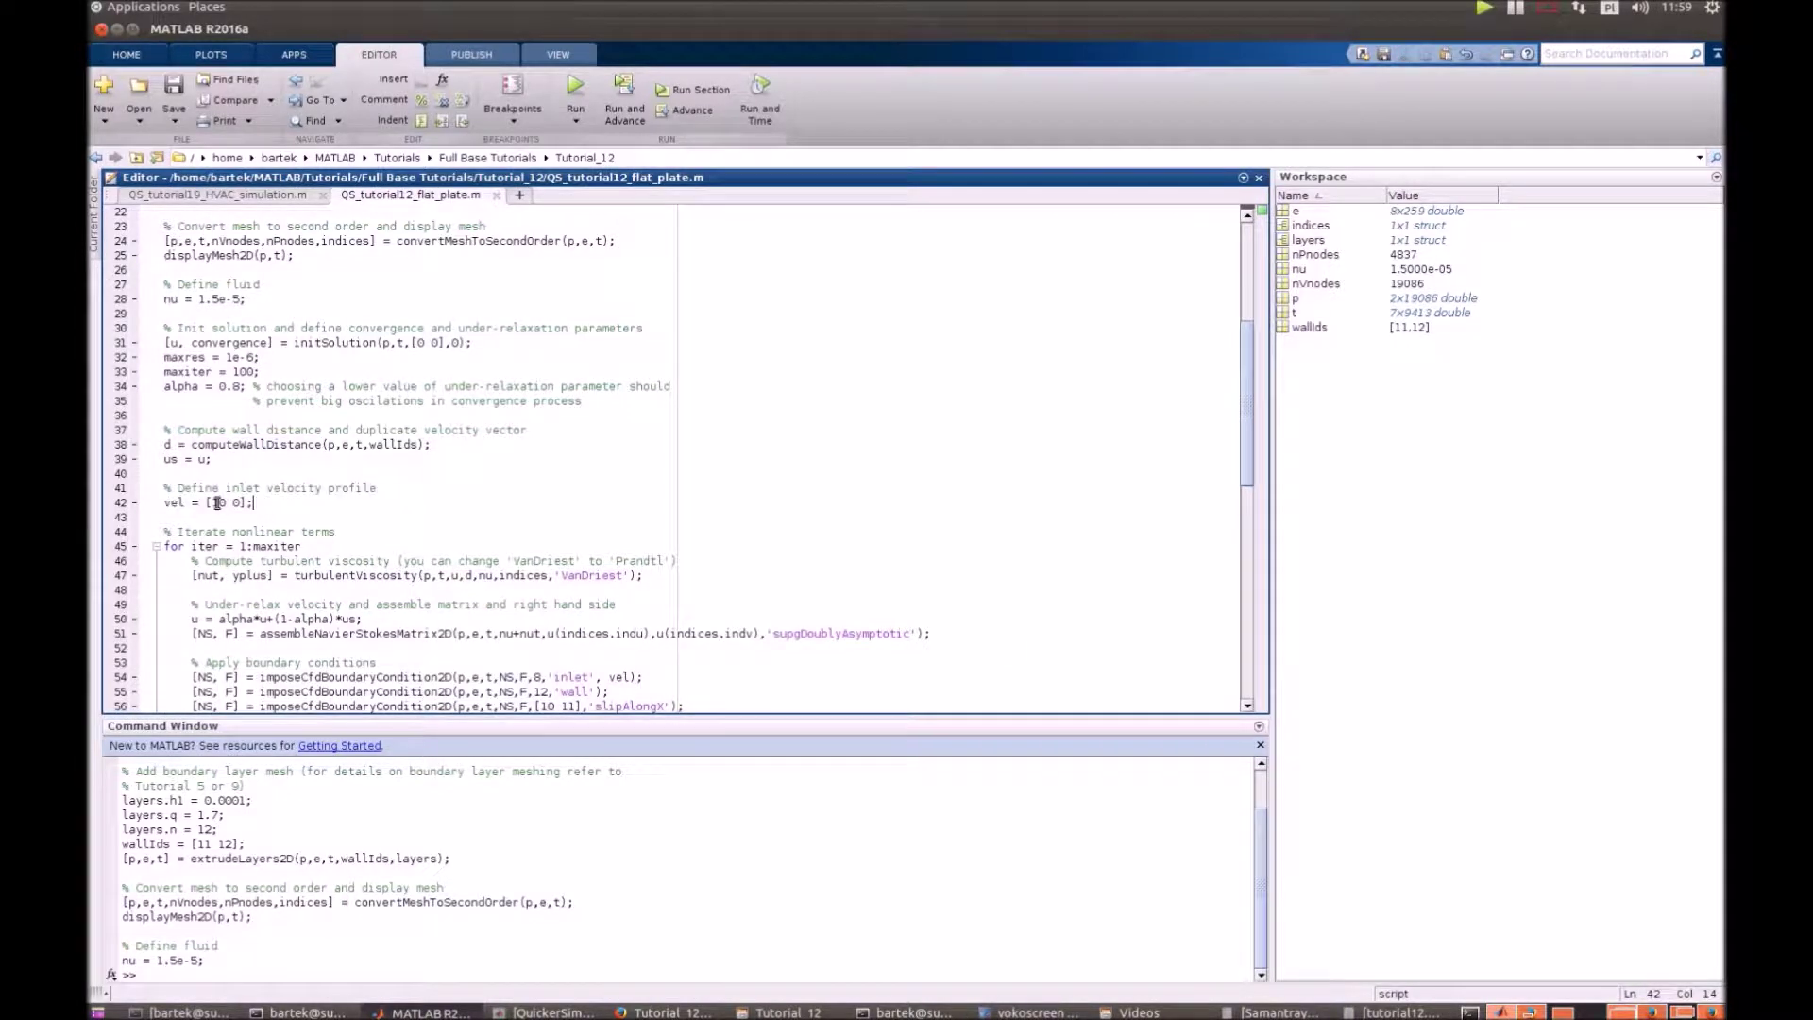
pyautogui.doubleClick(213, 503)
pyautogui.scroll(-3, 224, 487)
pyautogui.scroll(-1, 285, 425)
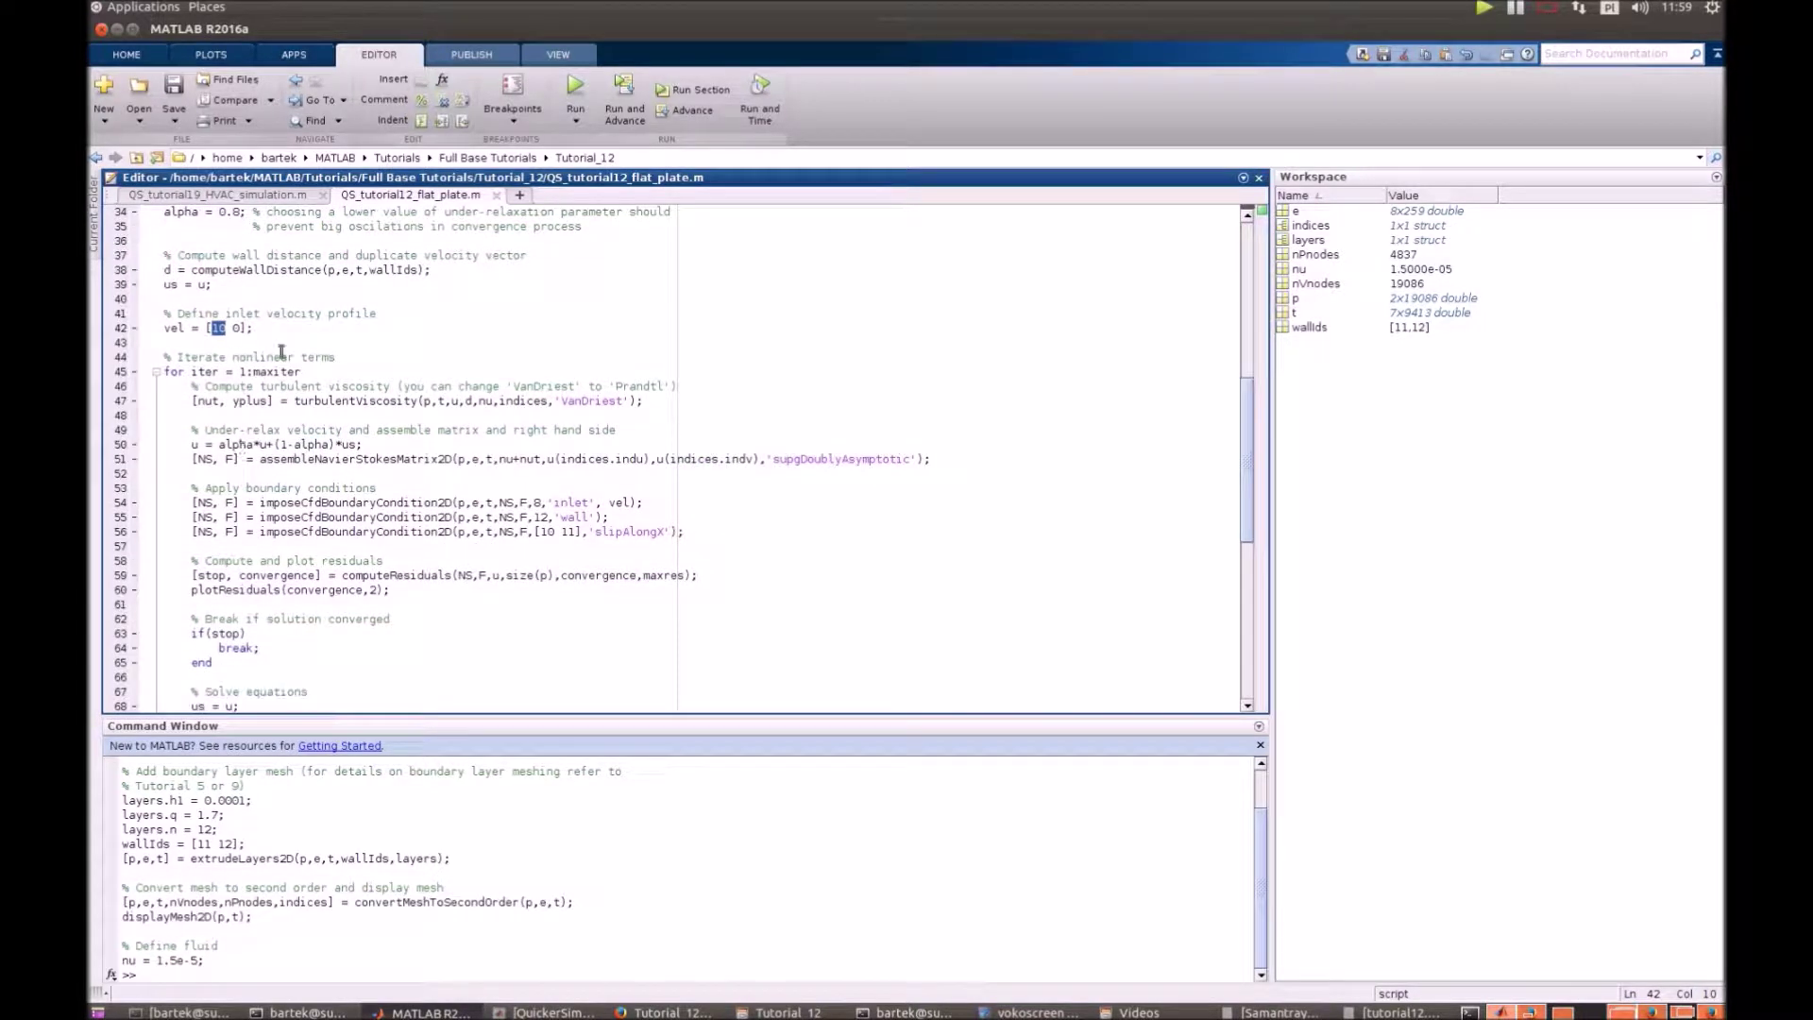
pyautogui.scroll(-1, 359, 359)
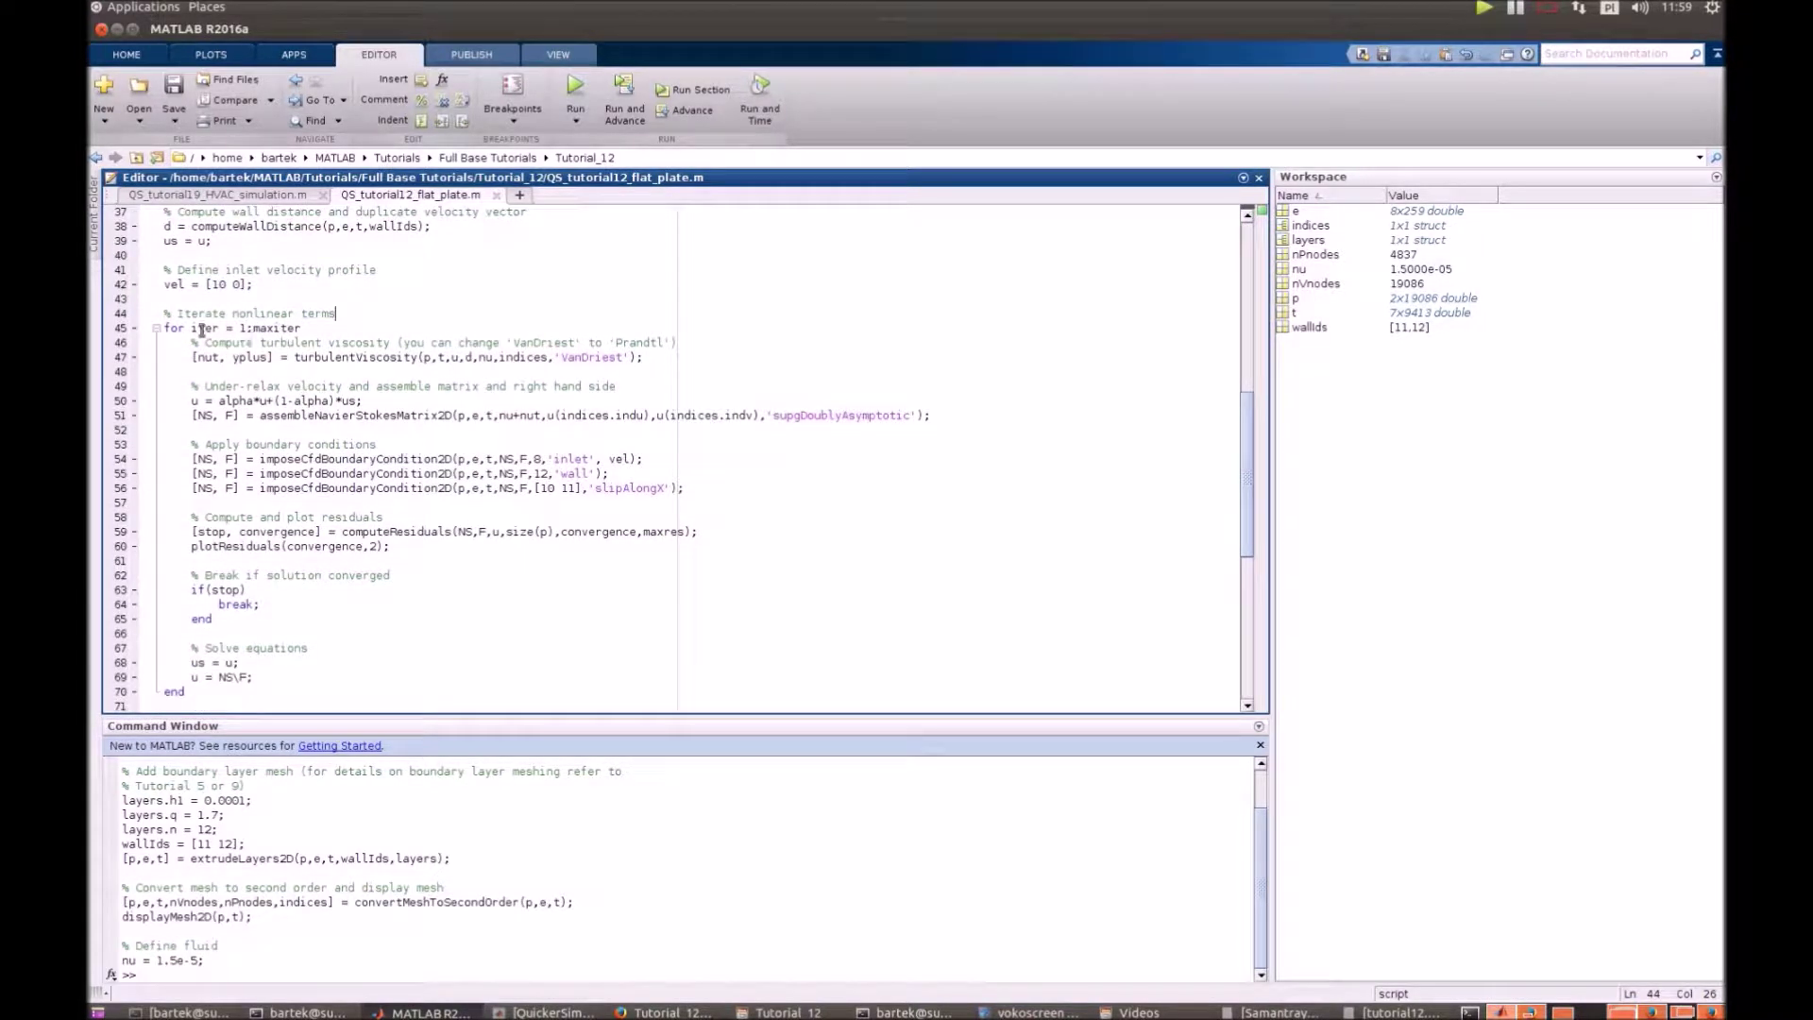
pyautogui.moveTo(193, 341); pyautogui.dragTo(338, 357)
pyautogui.click(385, 357)
pyautogui.moveTo(562, 357); pyautogui.dragTo(626, 357)
pyautogui.click(1268, 1012)
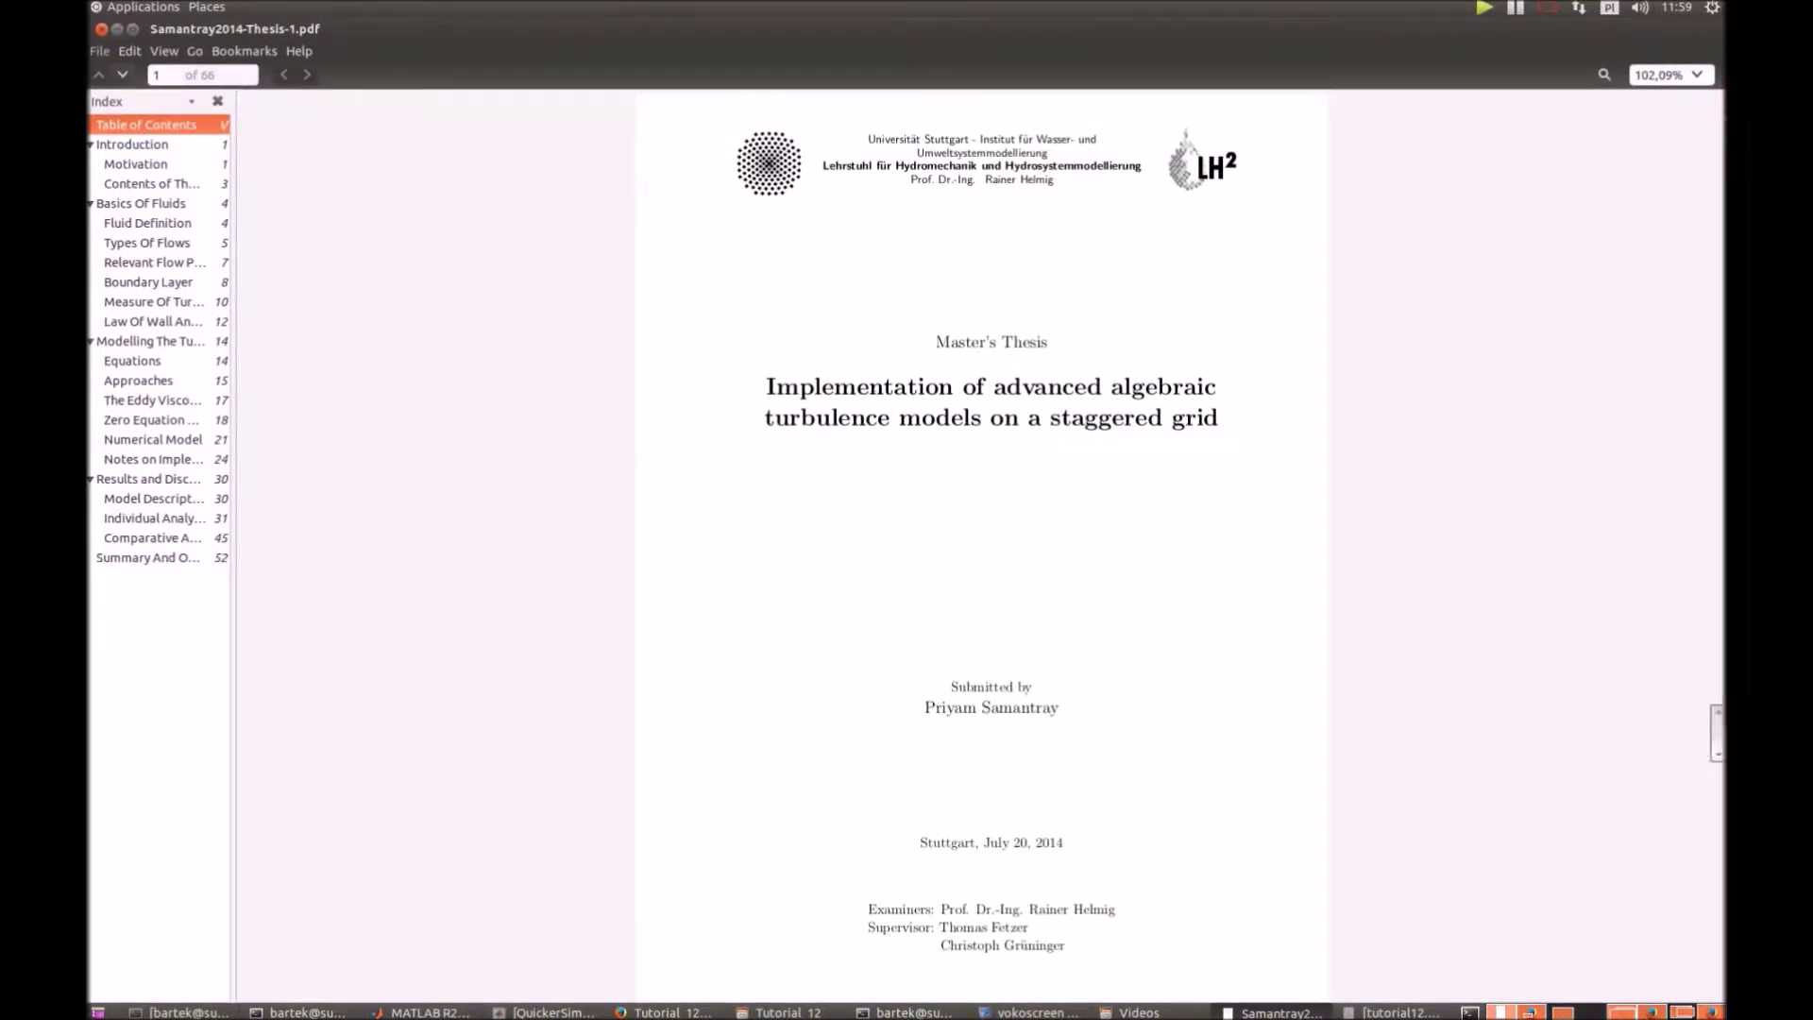
pyautogui.click(100, 30)
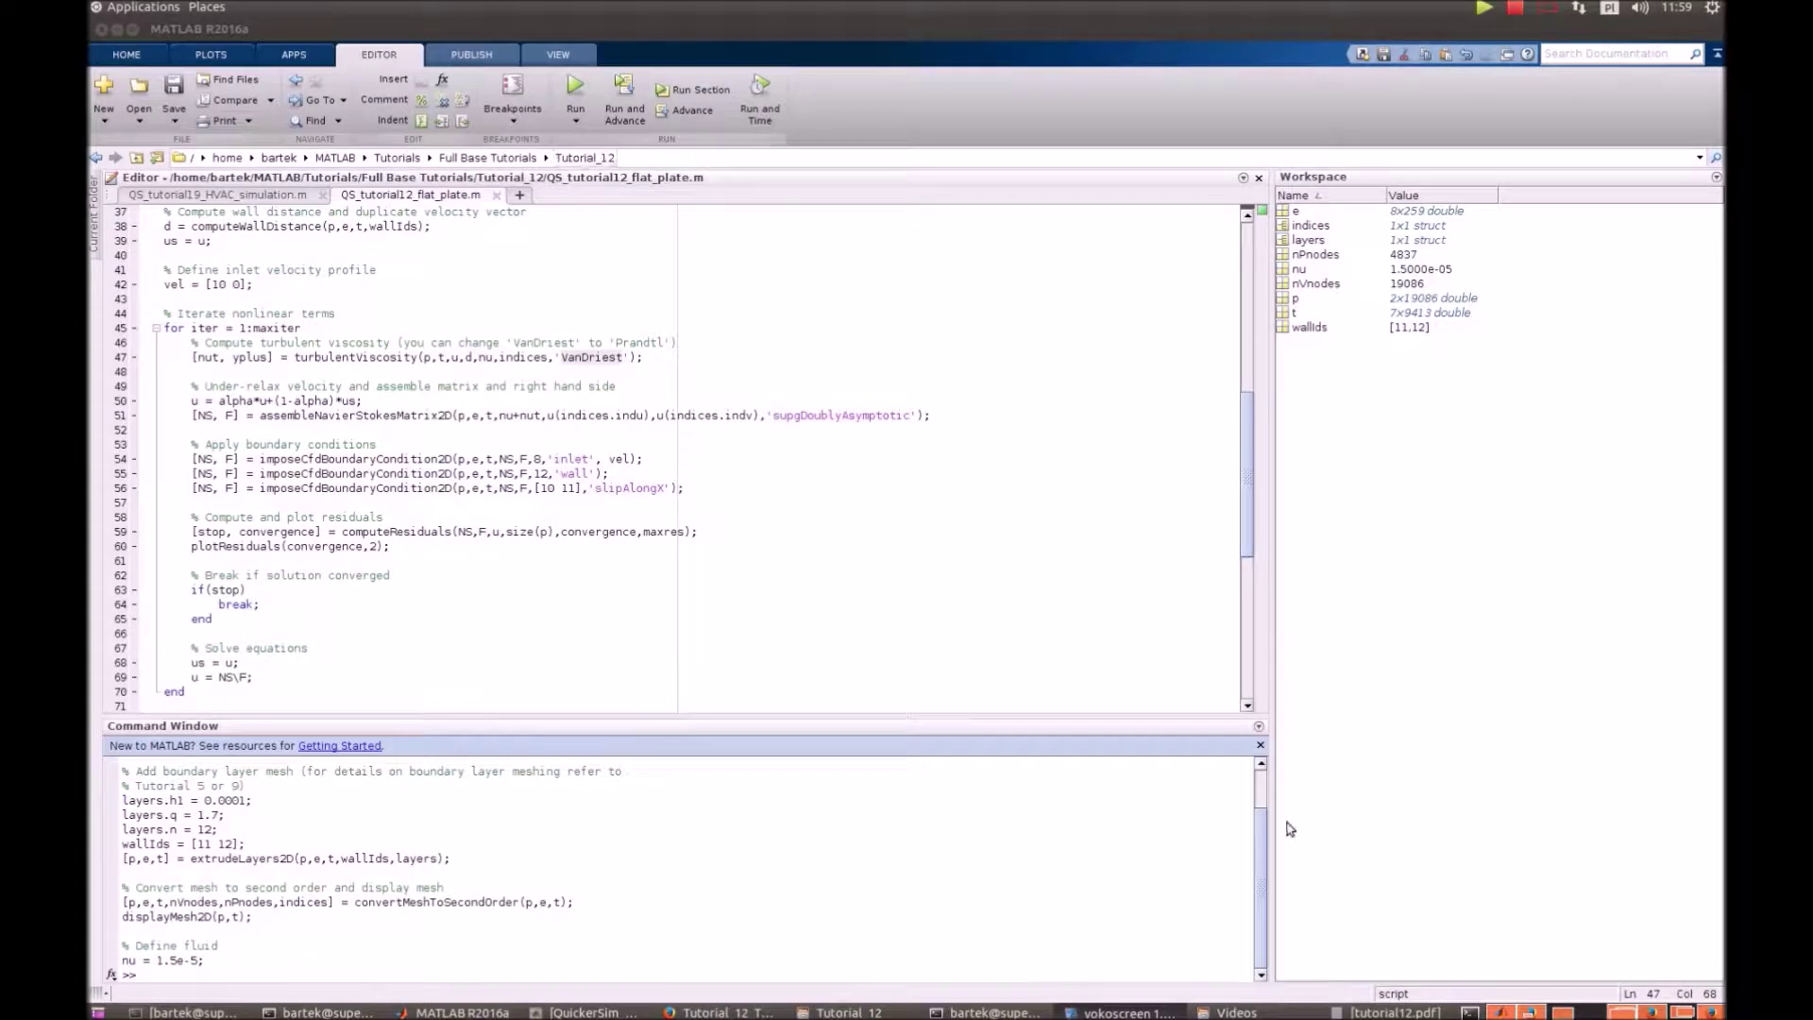
# Bring up tutorial12.pdf to read the Van-Driest model and y+ formulas on page 2.
pyautogui.click(1385, 1012)
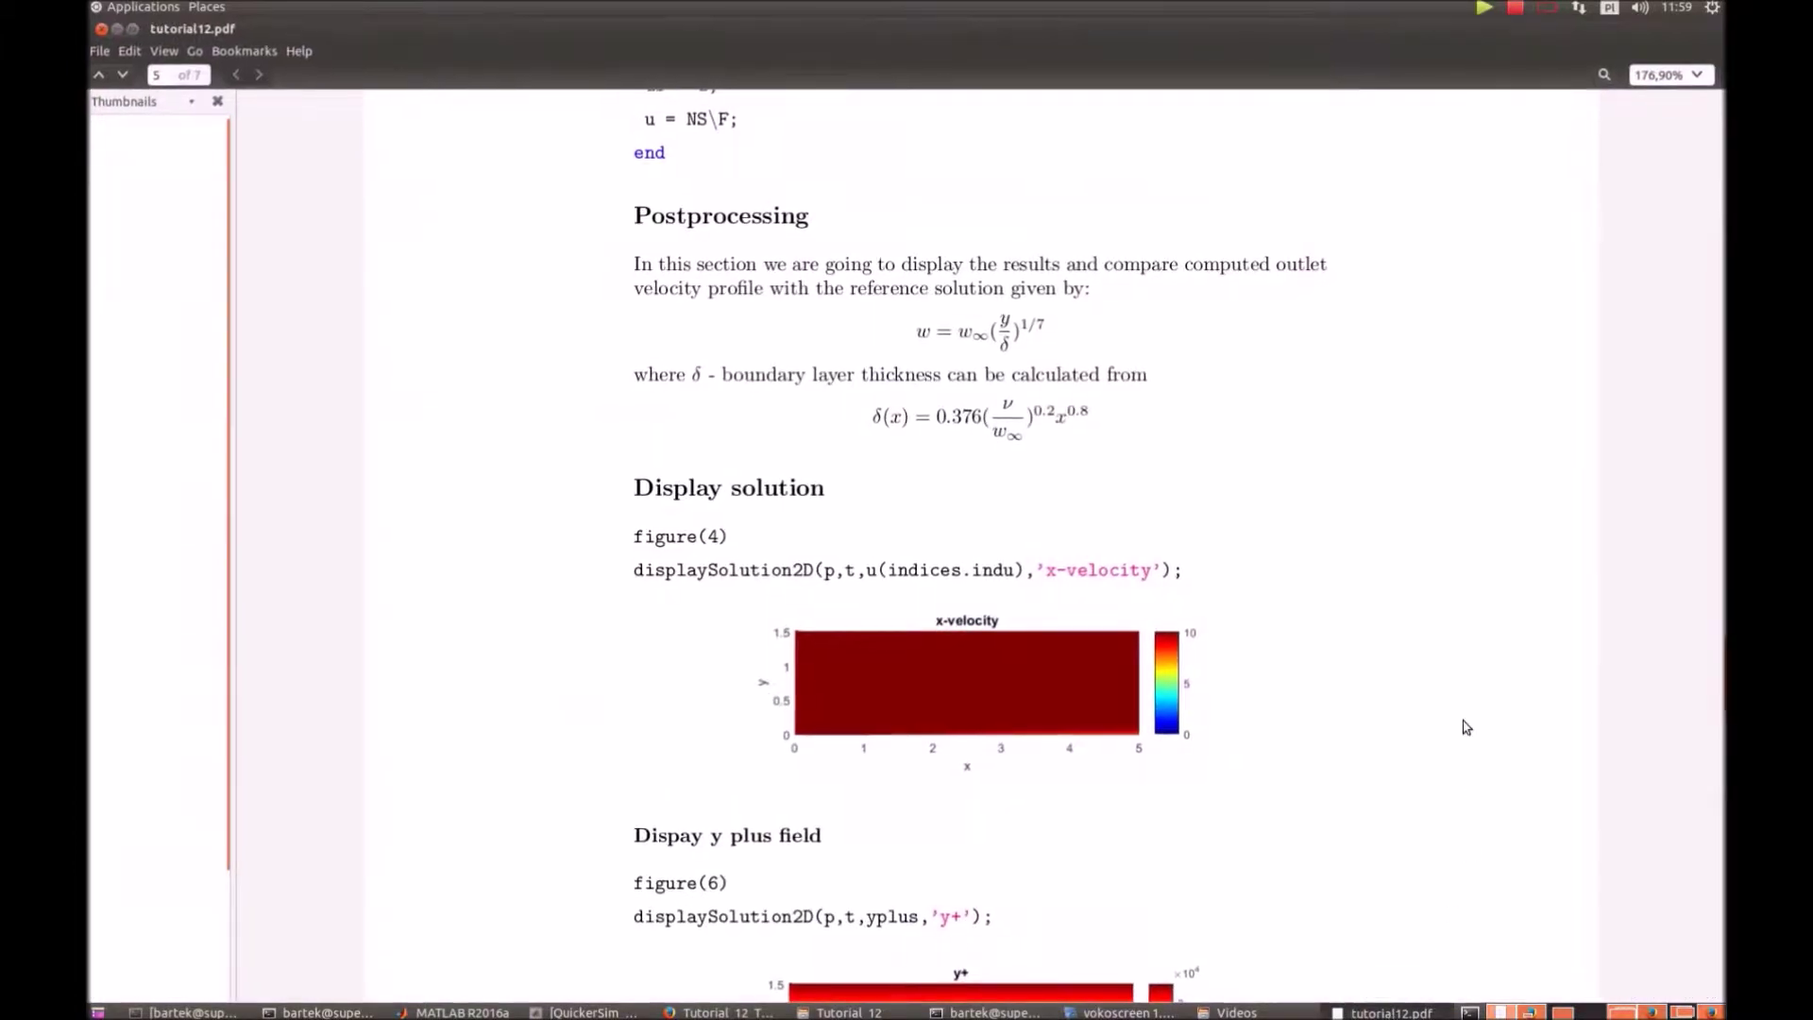
pyautogui.scroll(5, 1093, 485)
pyautogui.scroll(5, 1095, 485)
pyautogui.scroll(5, 1094, 485)
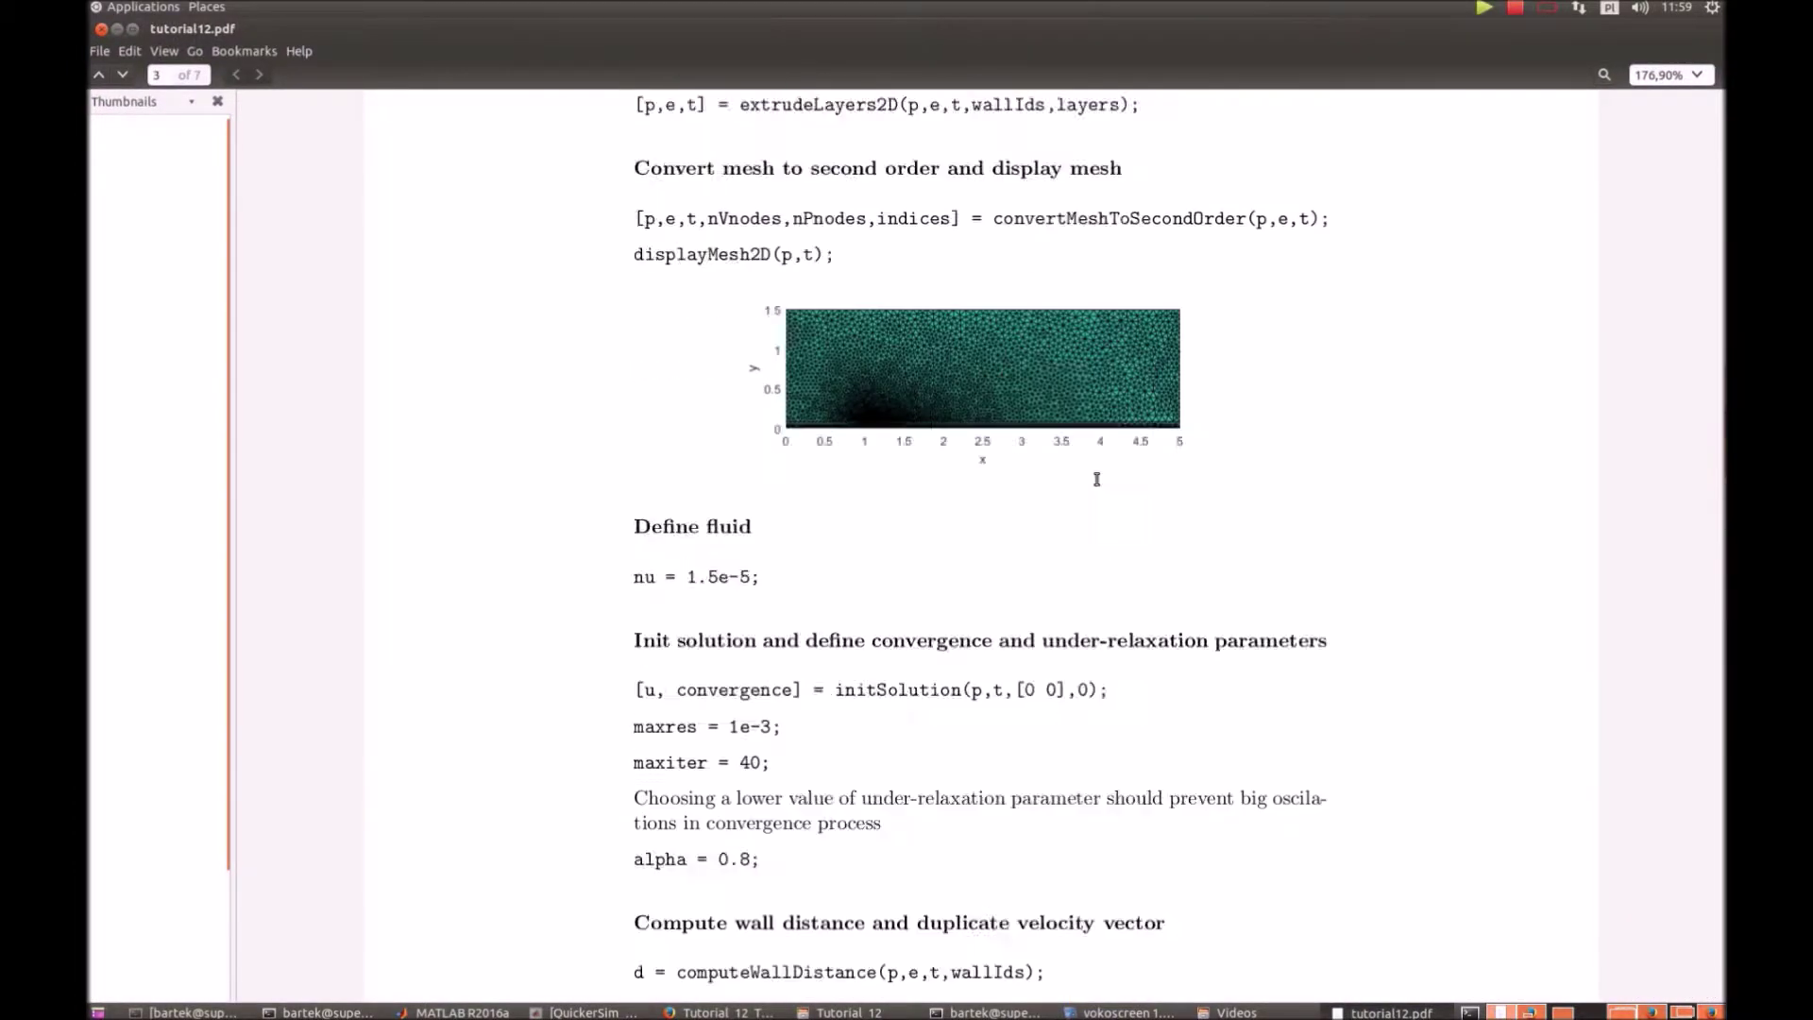
pyautogui.scroll(5, 1095, 484)
pyautogui.scroll(5, 1095, 485)
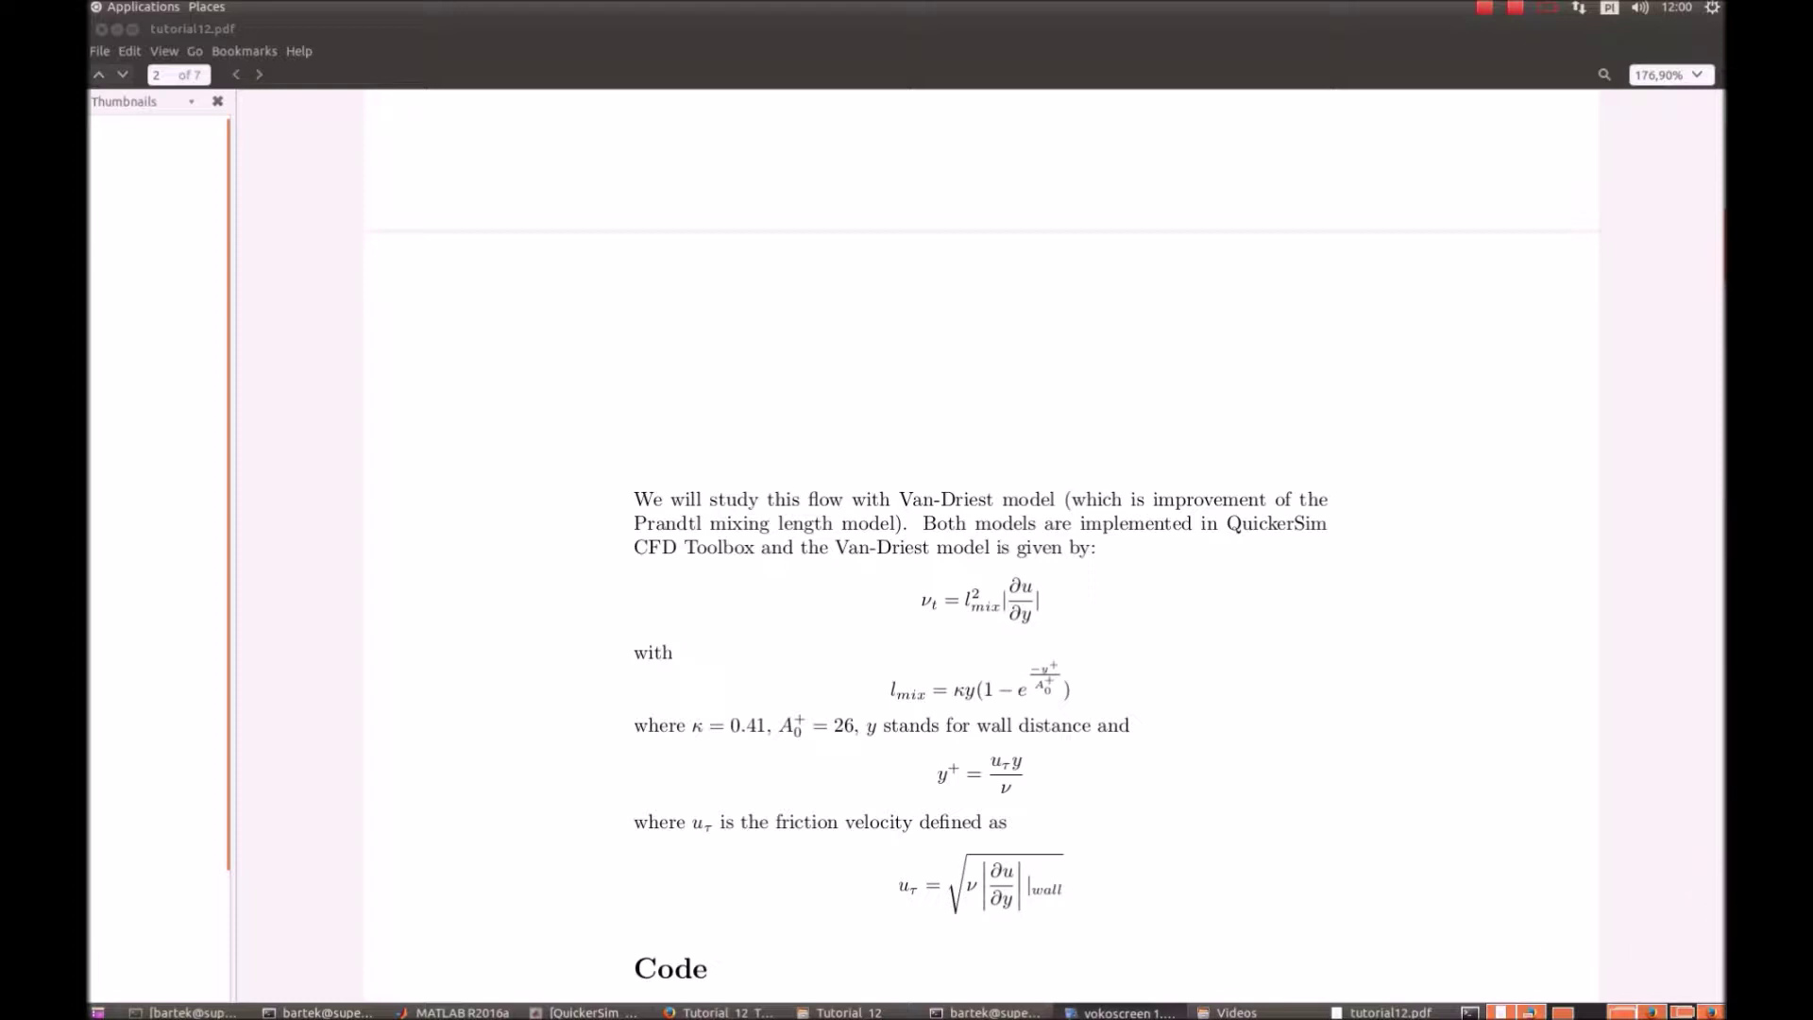
# Close the PDF and highlight the under-relaxation line, assembleNavierStokesMatrix2D and supgDoublyAsymptotic.
pyautogui.click(101, 29)
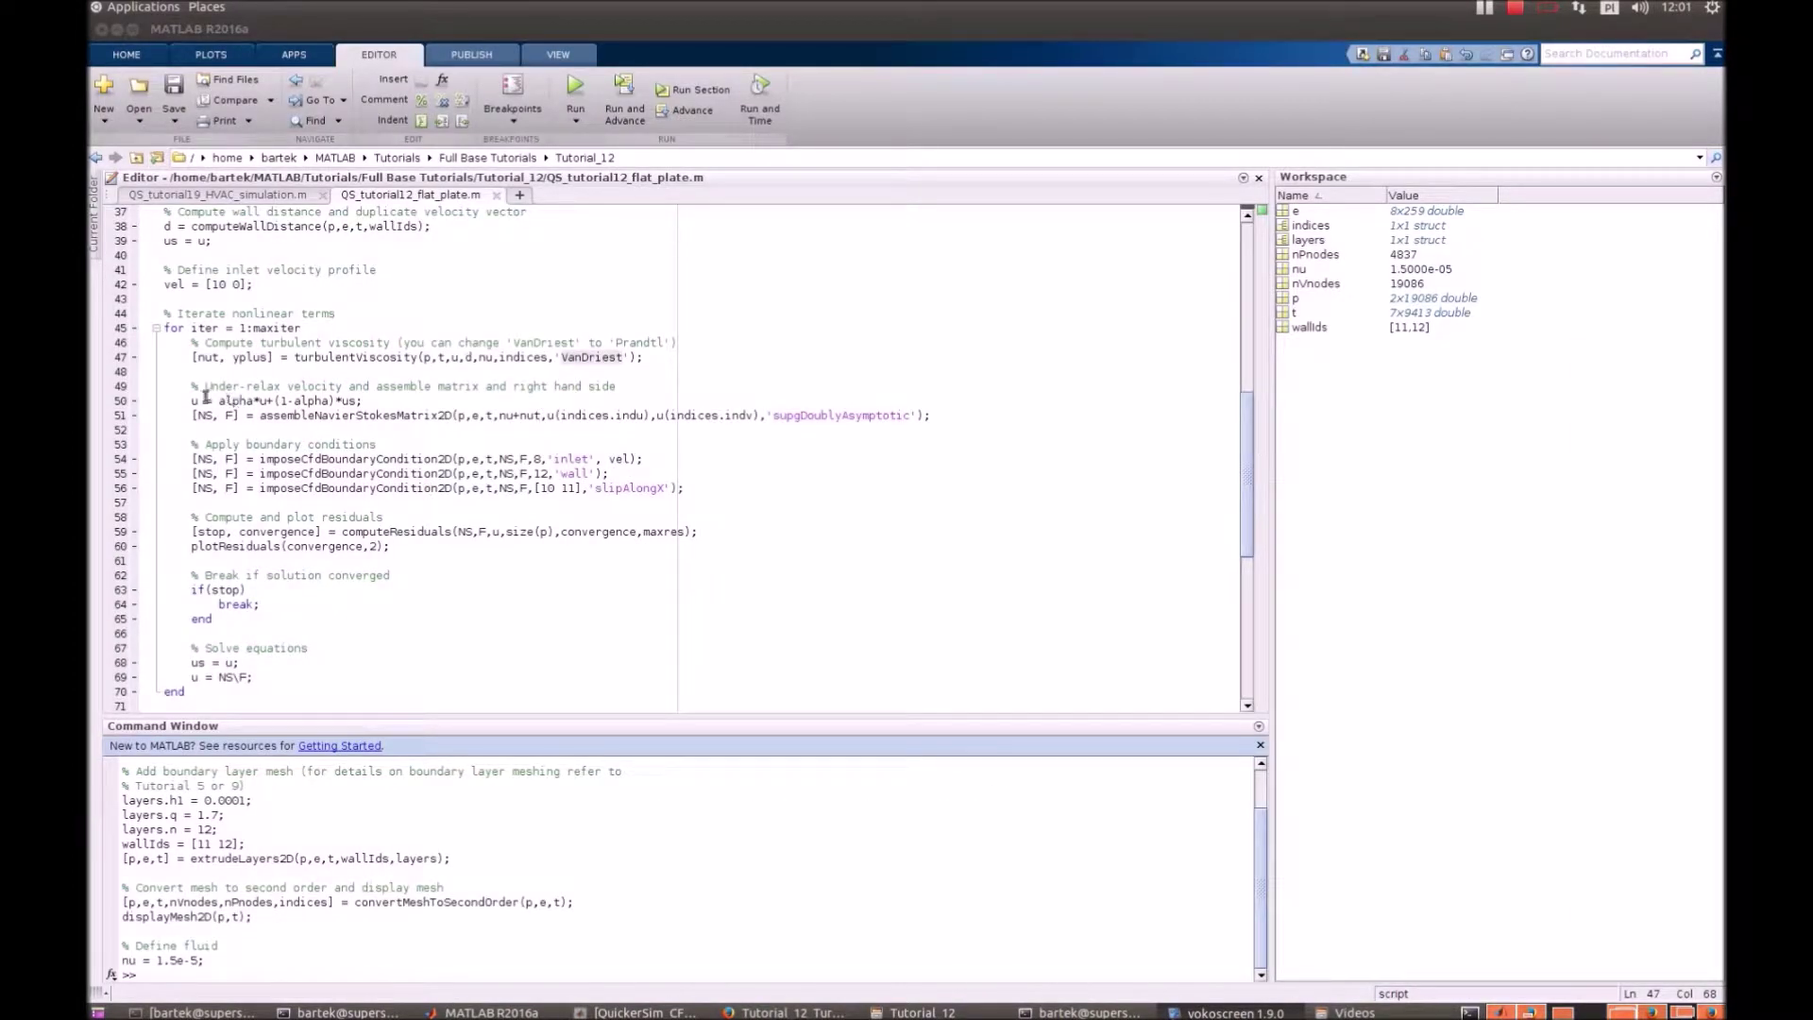
pyautogui.moveTo(192, 402); pyautogui.dragTo(369, 404)
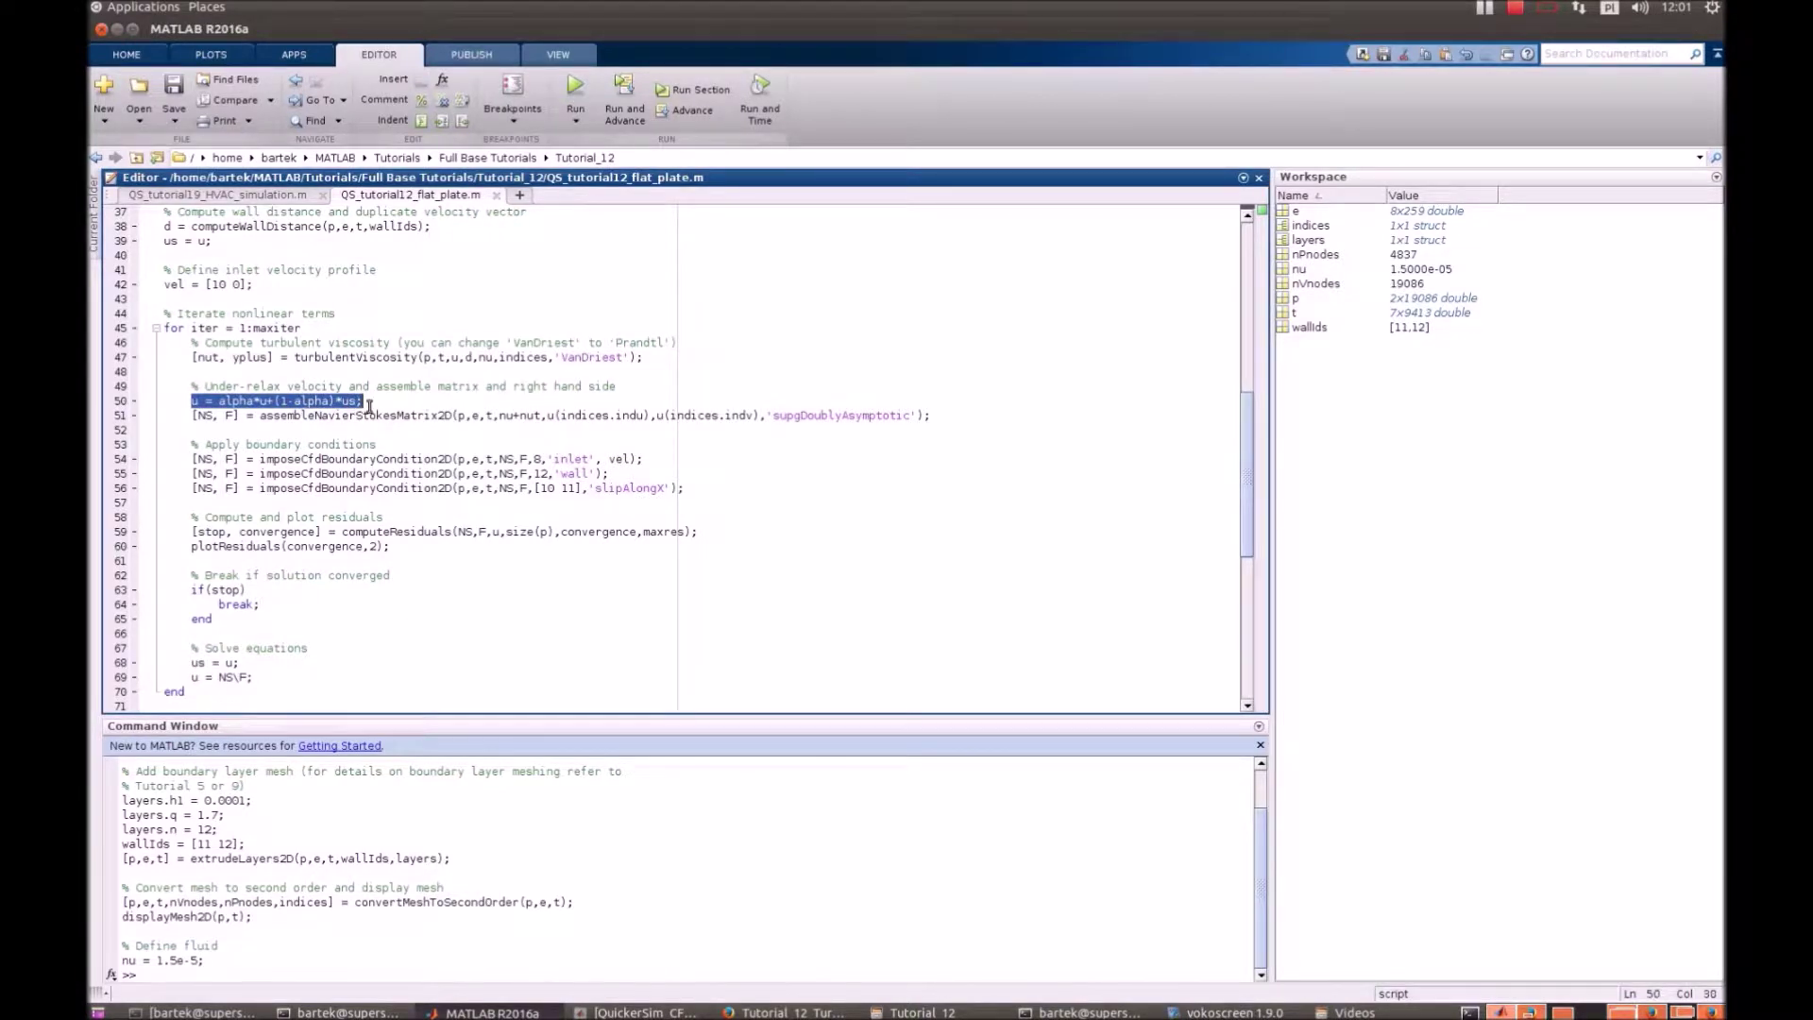
pyautogui.click(203, 404)
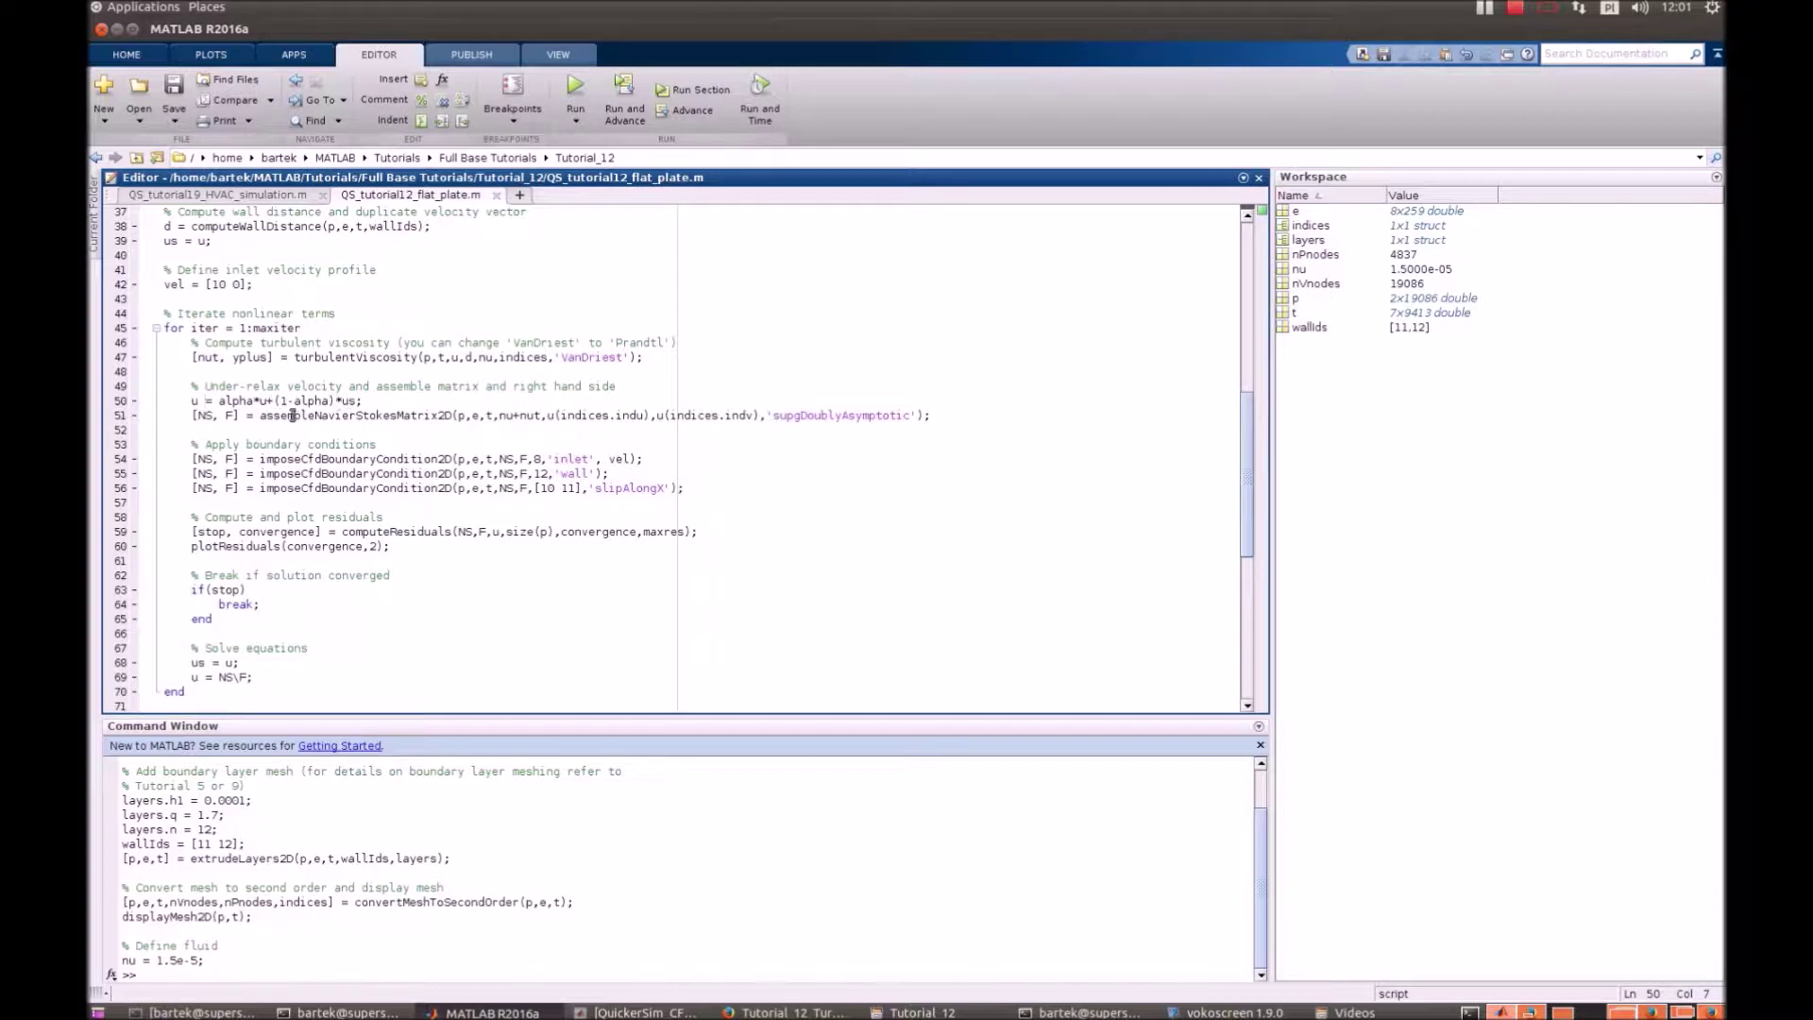
pyautogui.moveTo(258, 416); pyautogui.dragTo(459, 416)
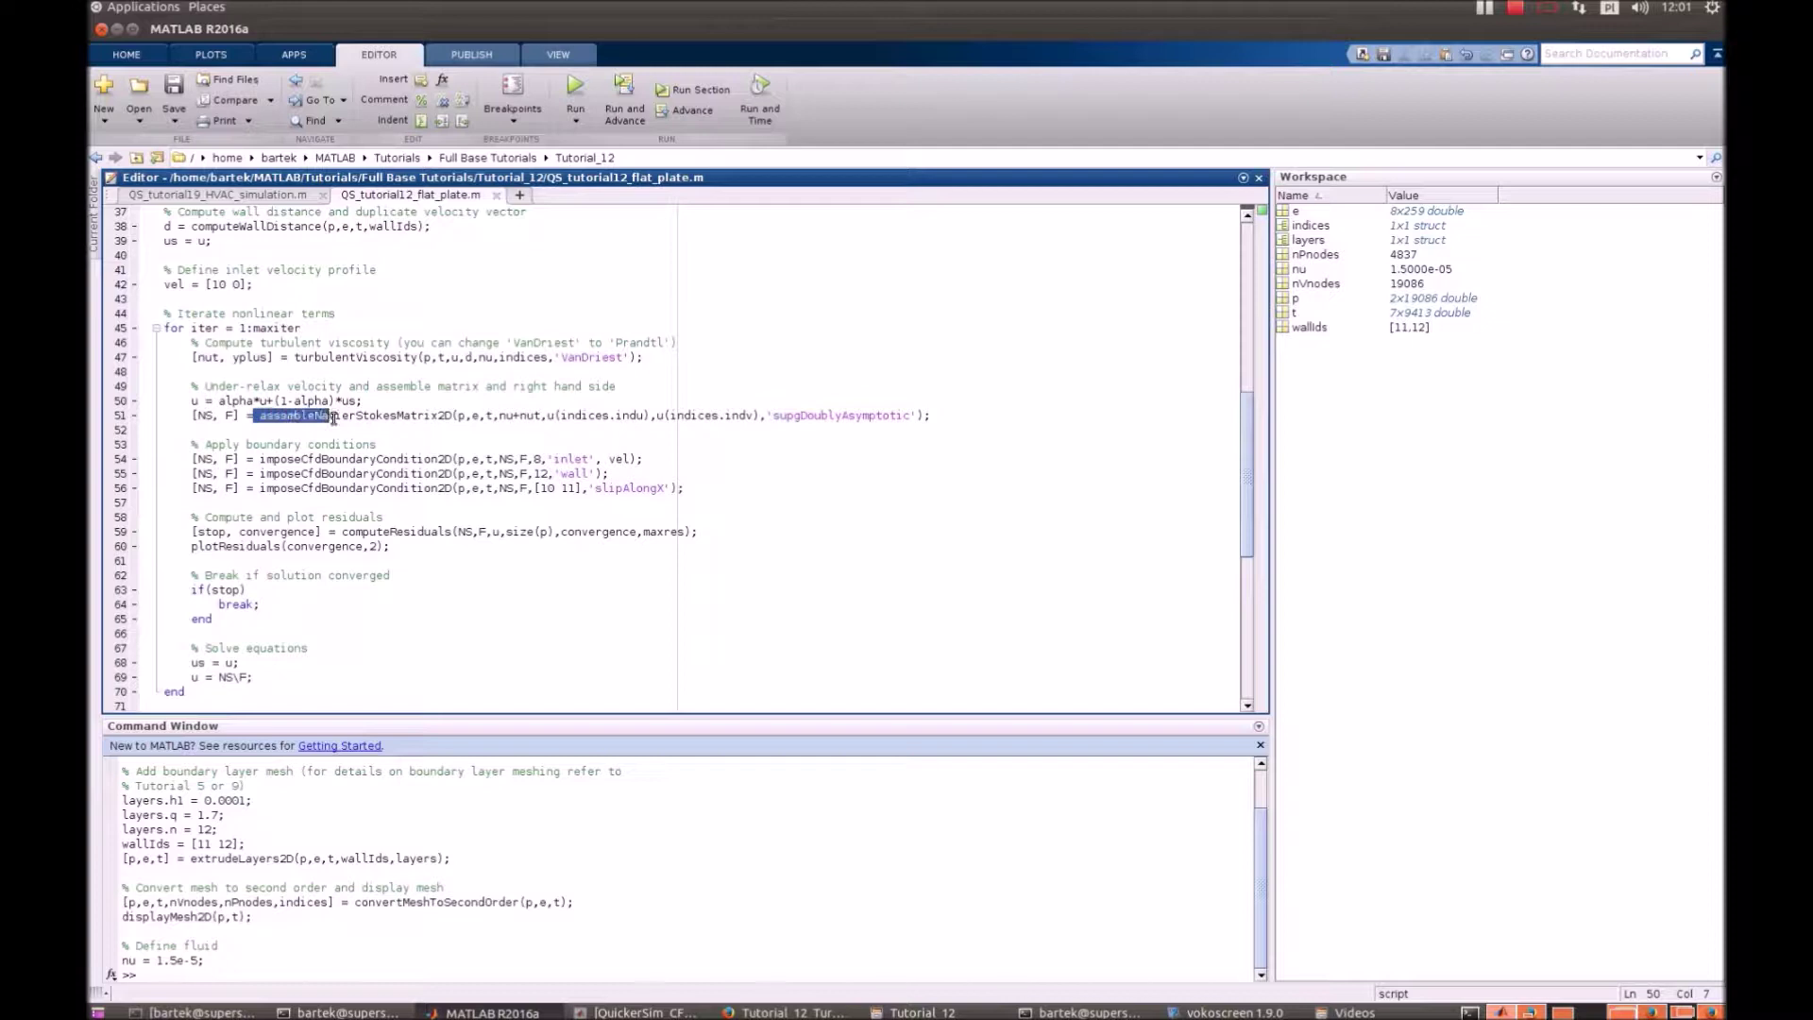
pyautogui.click(459, 414)
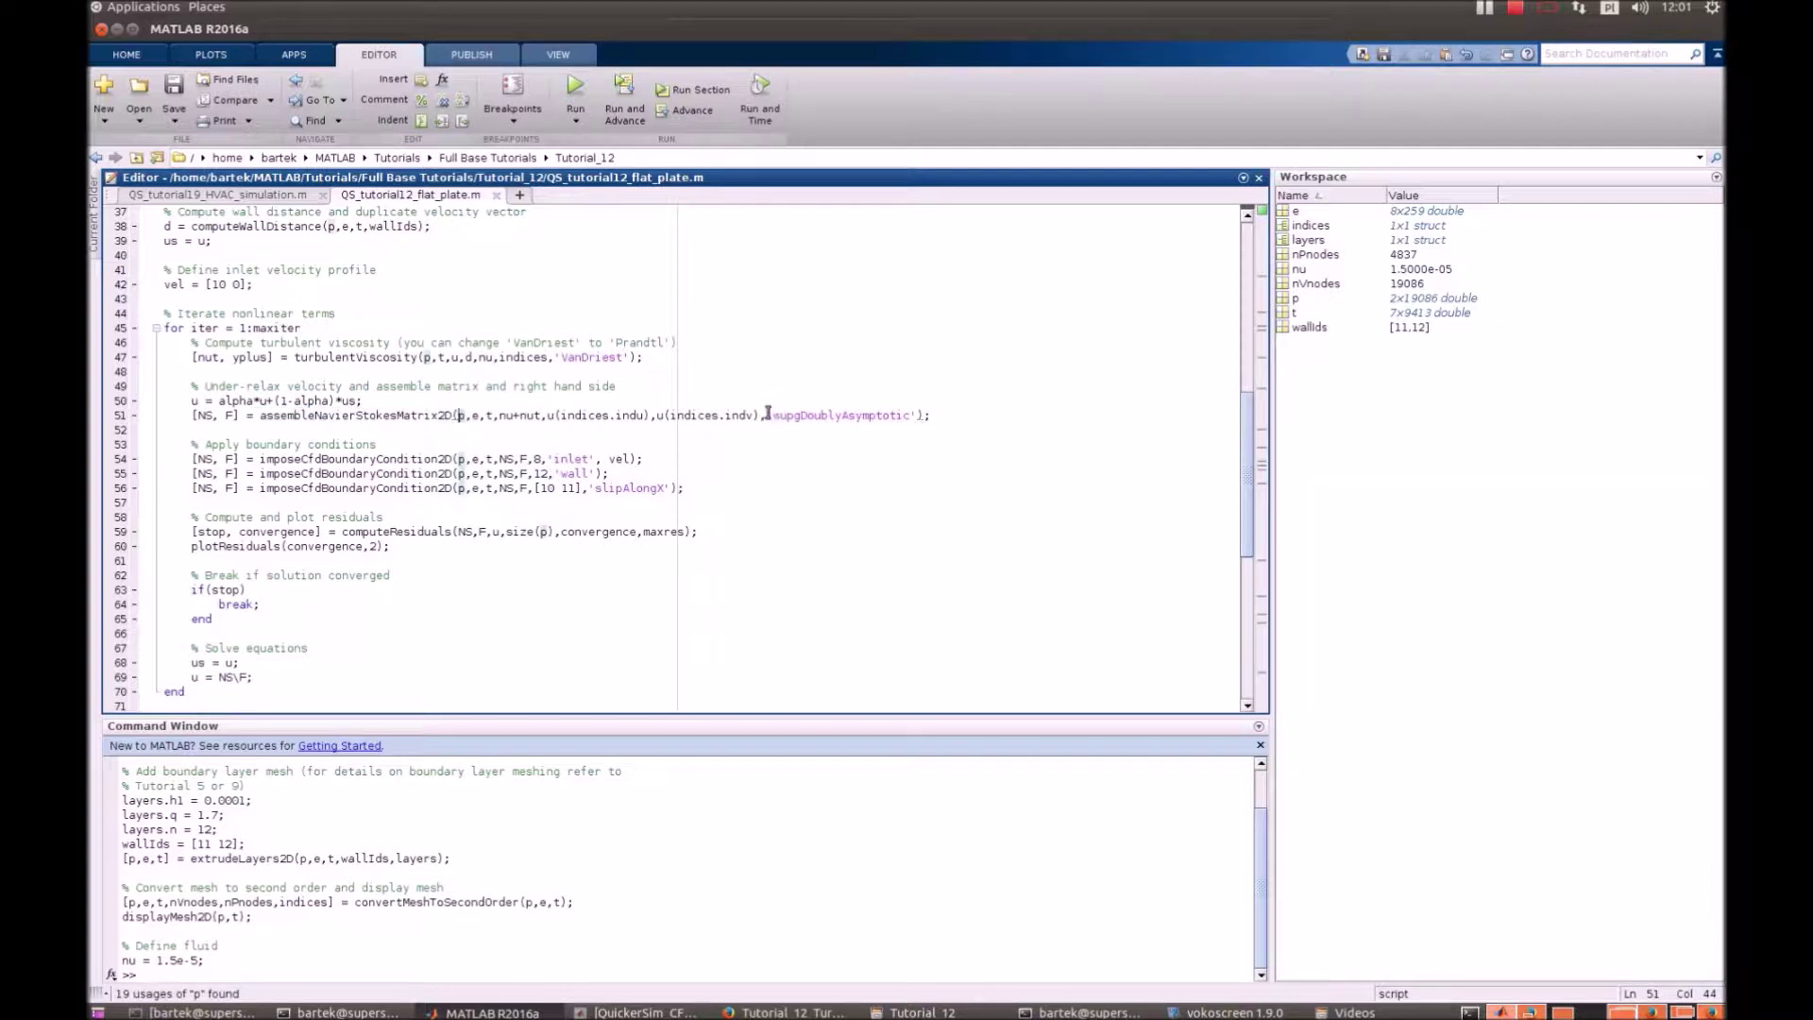
pyautogui.moveTo(772, 415); pyautogui.dragTo(898, 422)
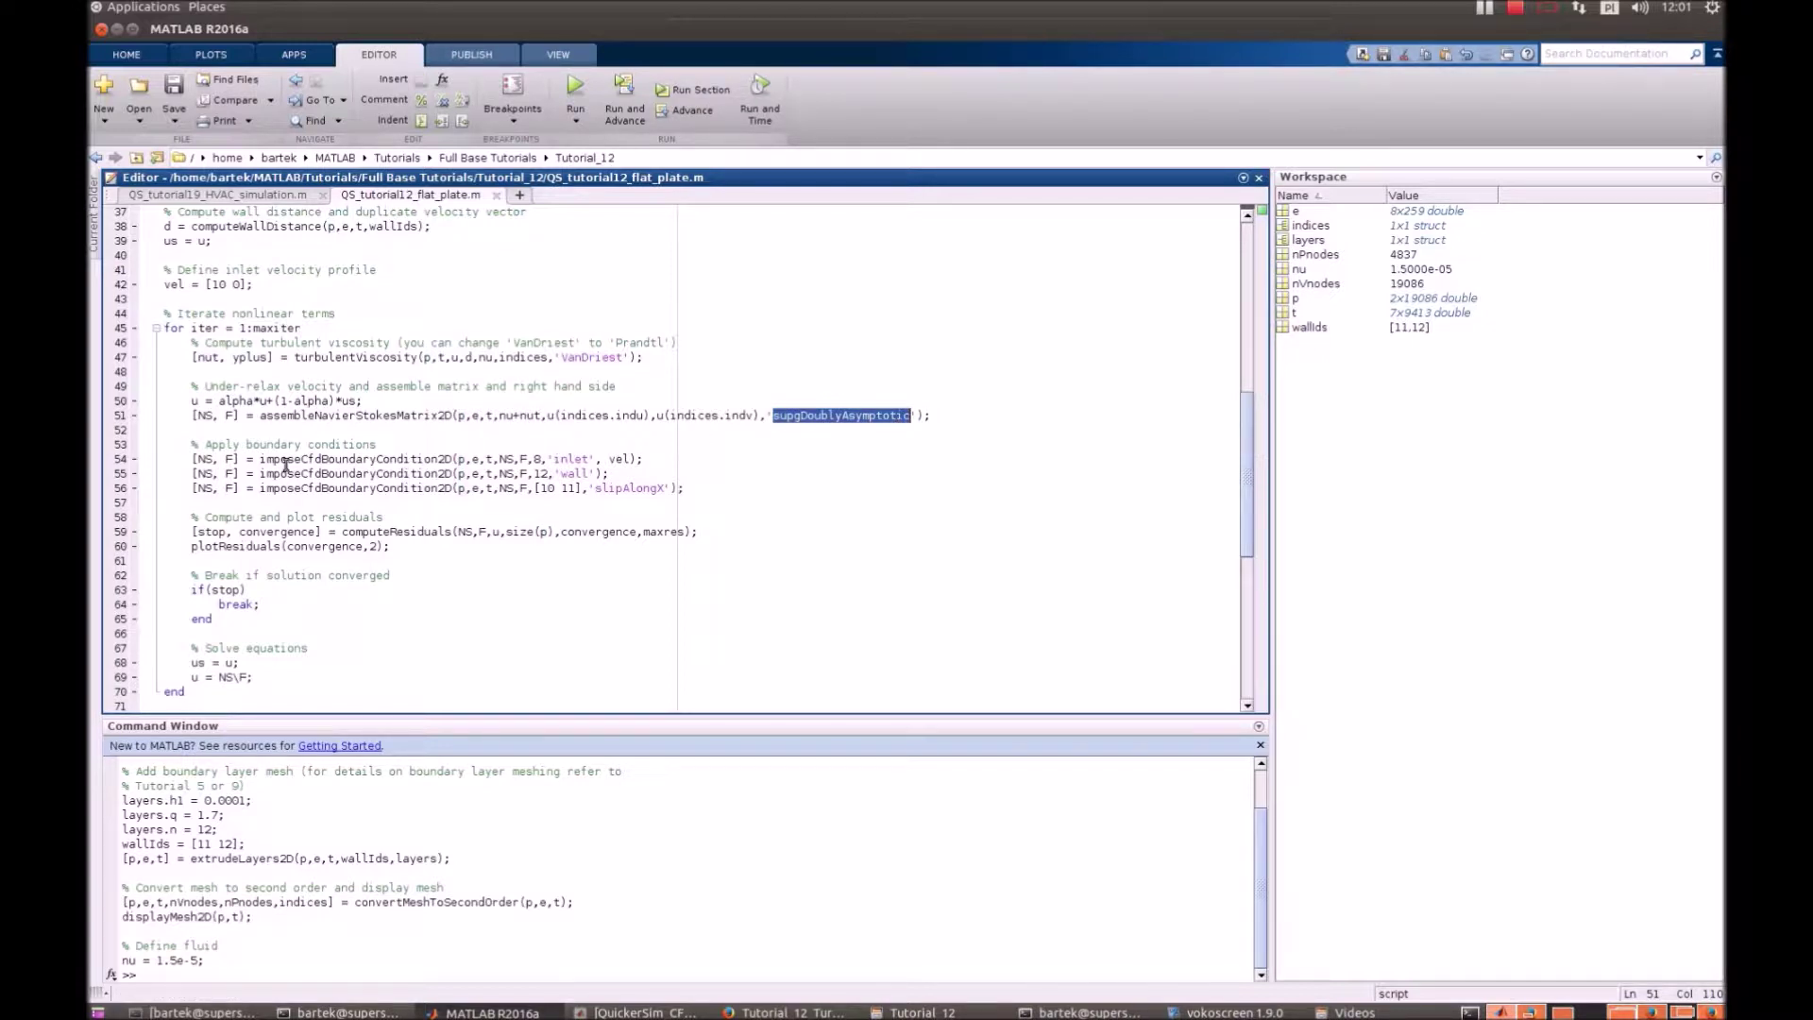
# Highlight the boundary condition call, the residual computation lines and the us = u; line.
pyautogui.moveTo(272, 460); pyautogui.dragTo(396, 461)
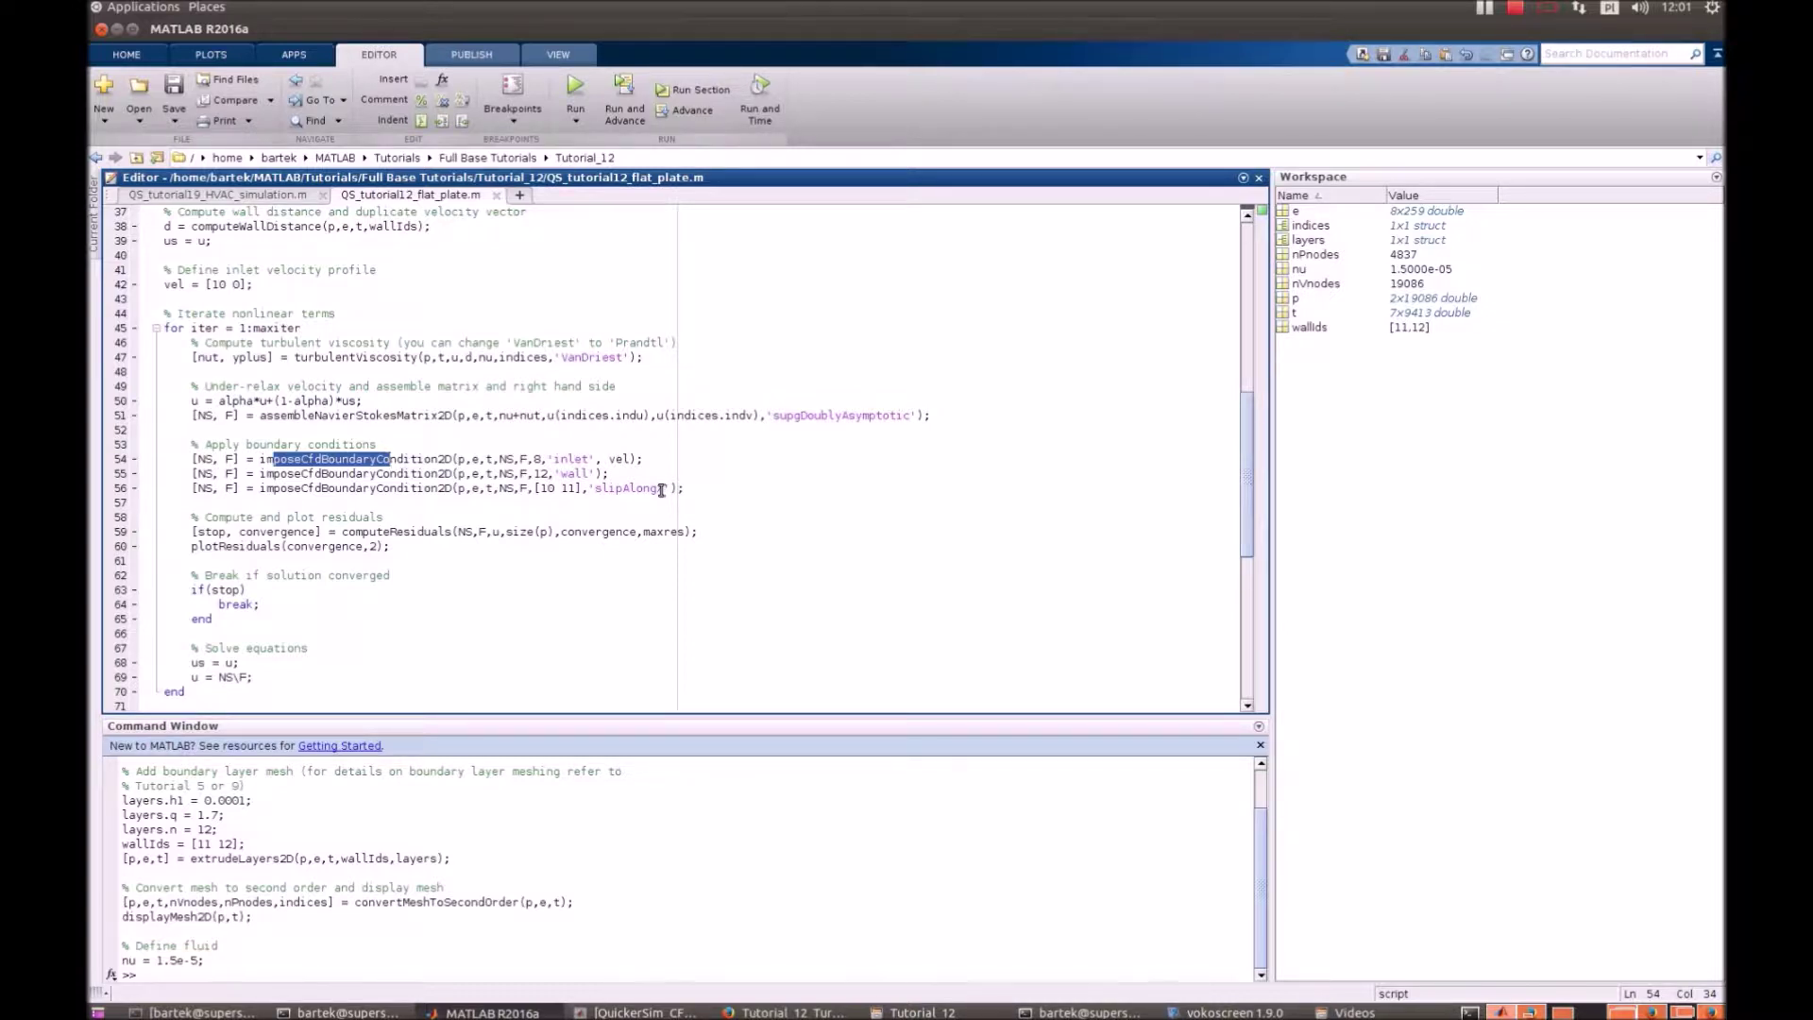
pyautogui.hotkey('alt', 'Tab')
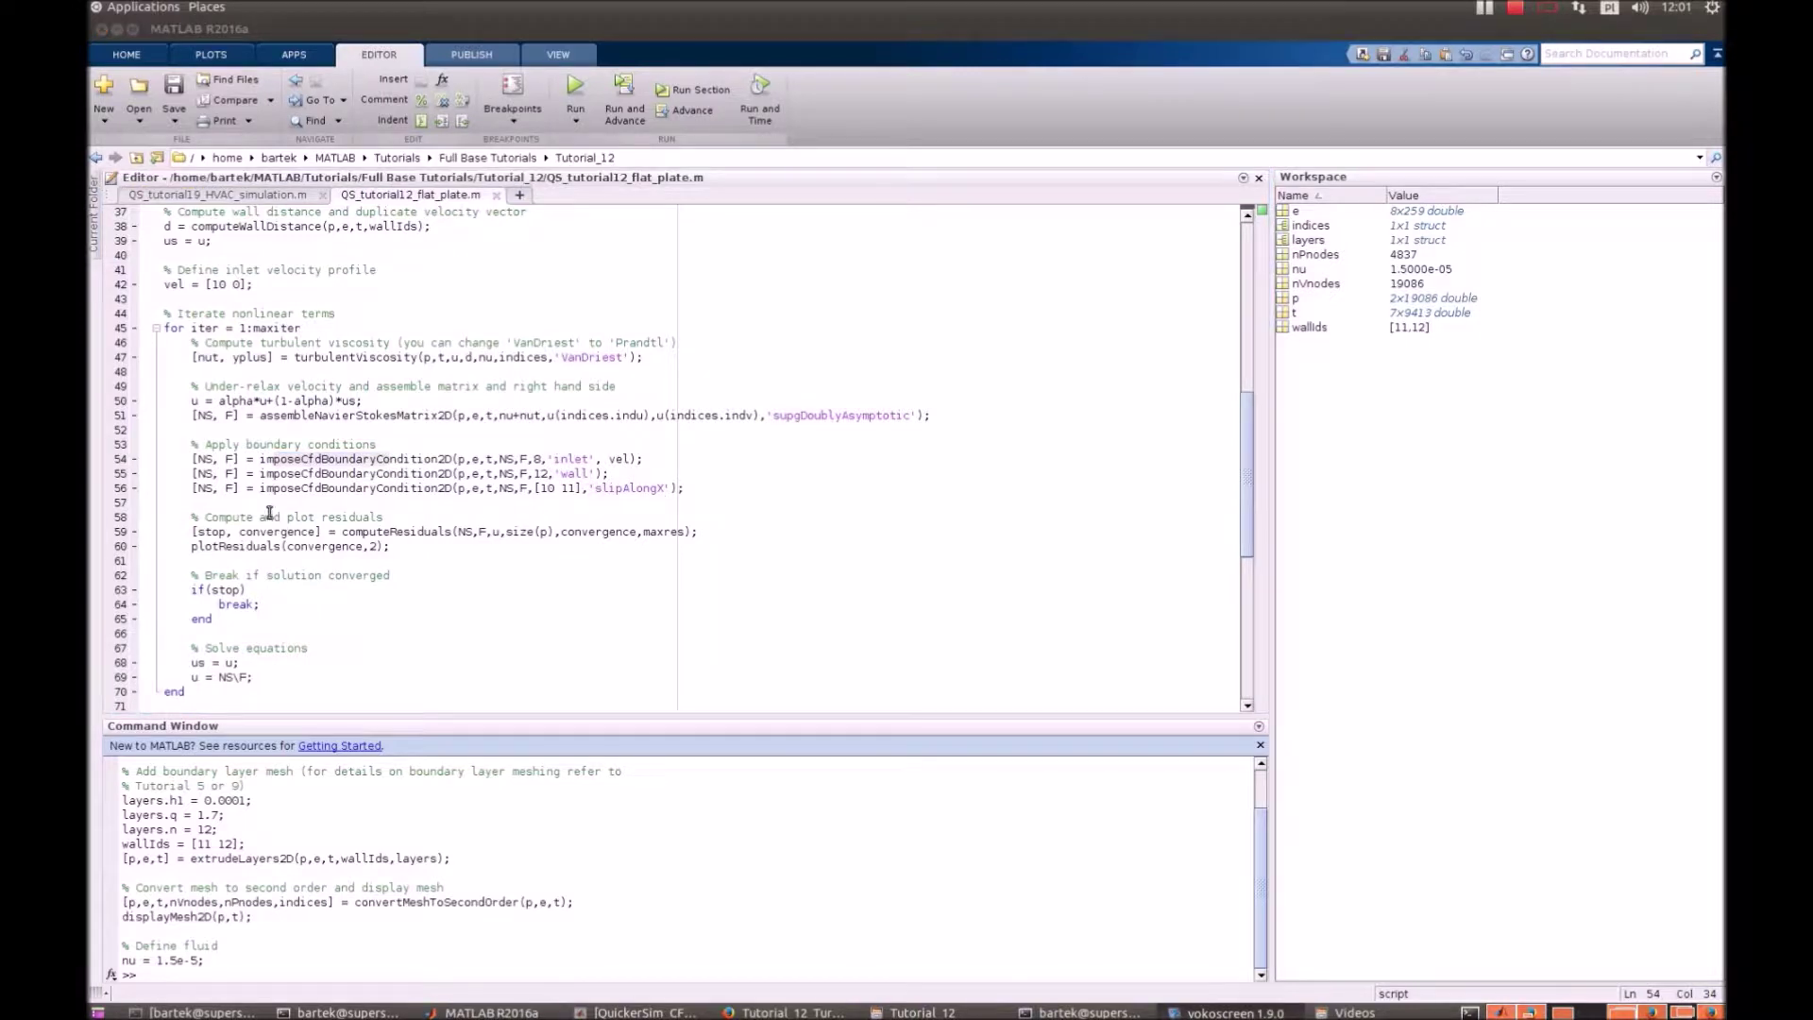
pyautogui.moveTo(262, 516); pyautogui.dragTo(377, 534)
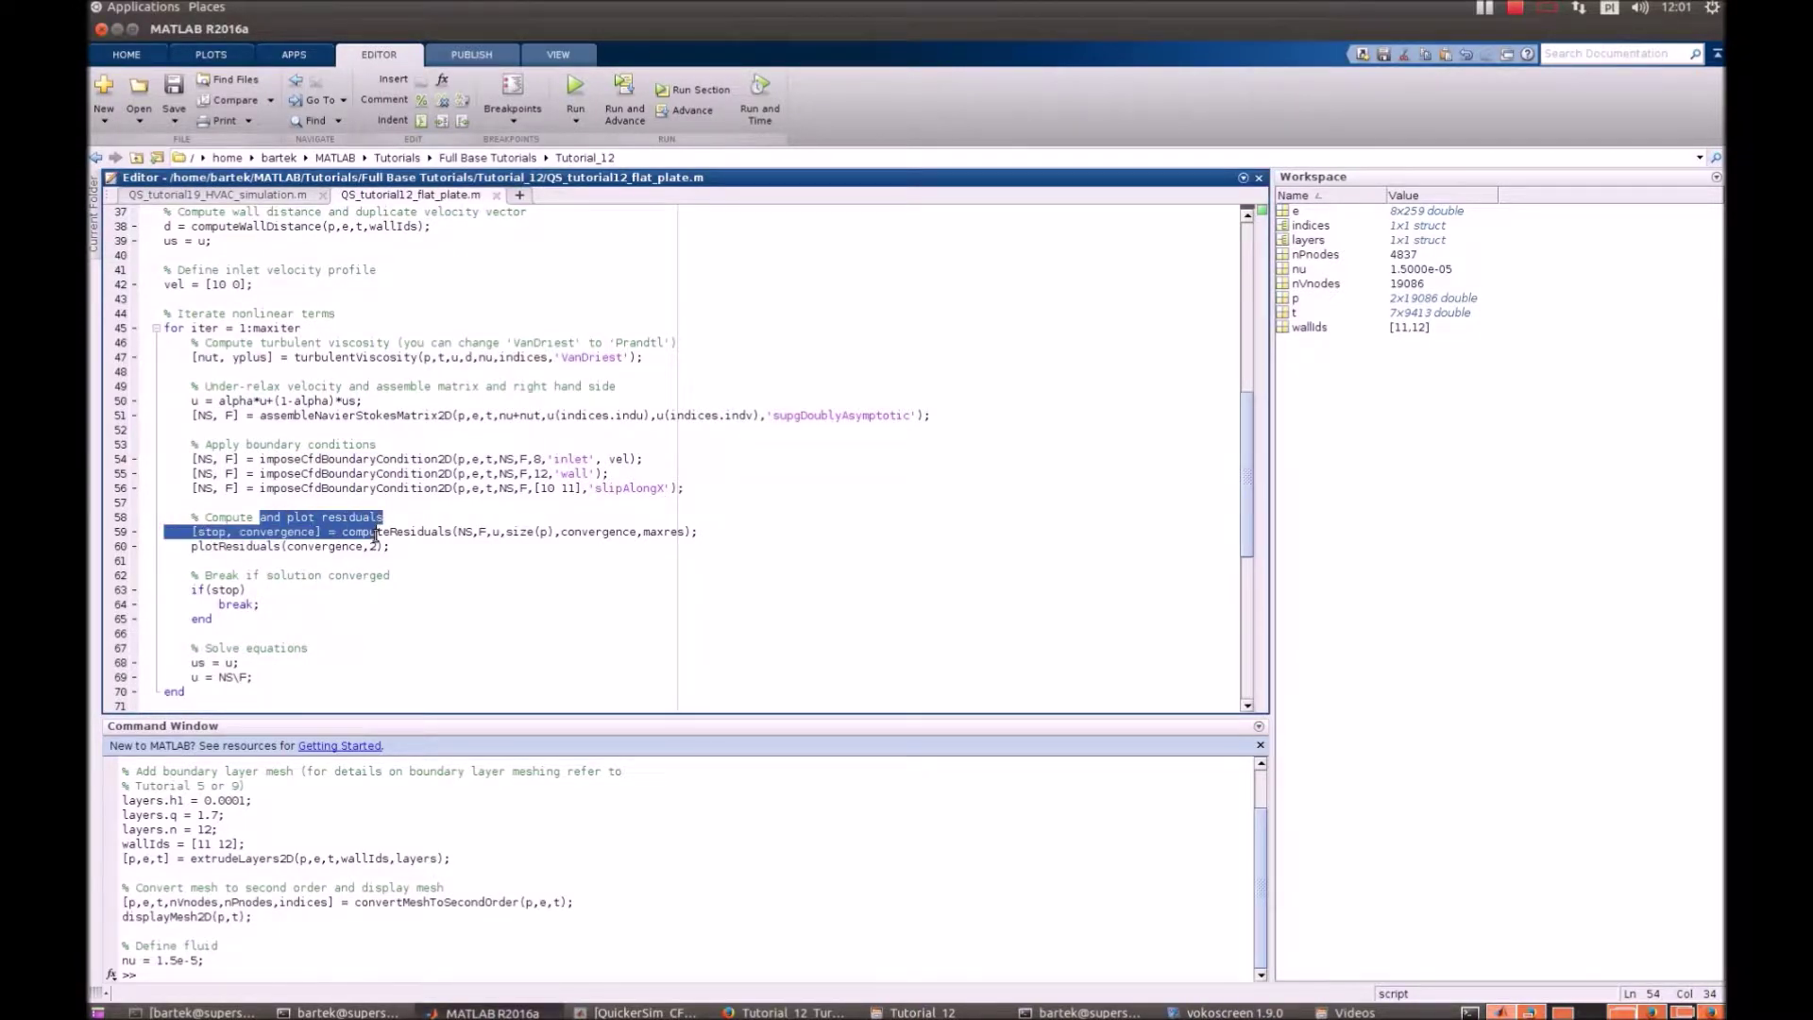
pyautogui.click(276, 556)
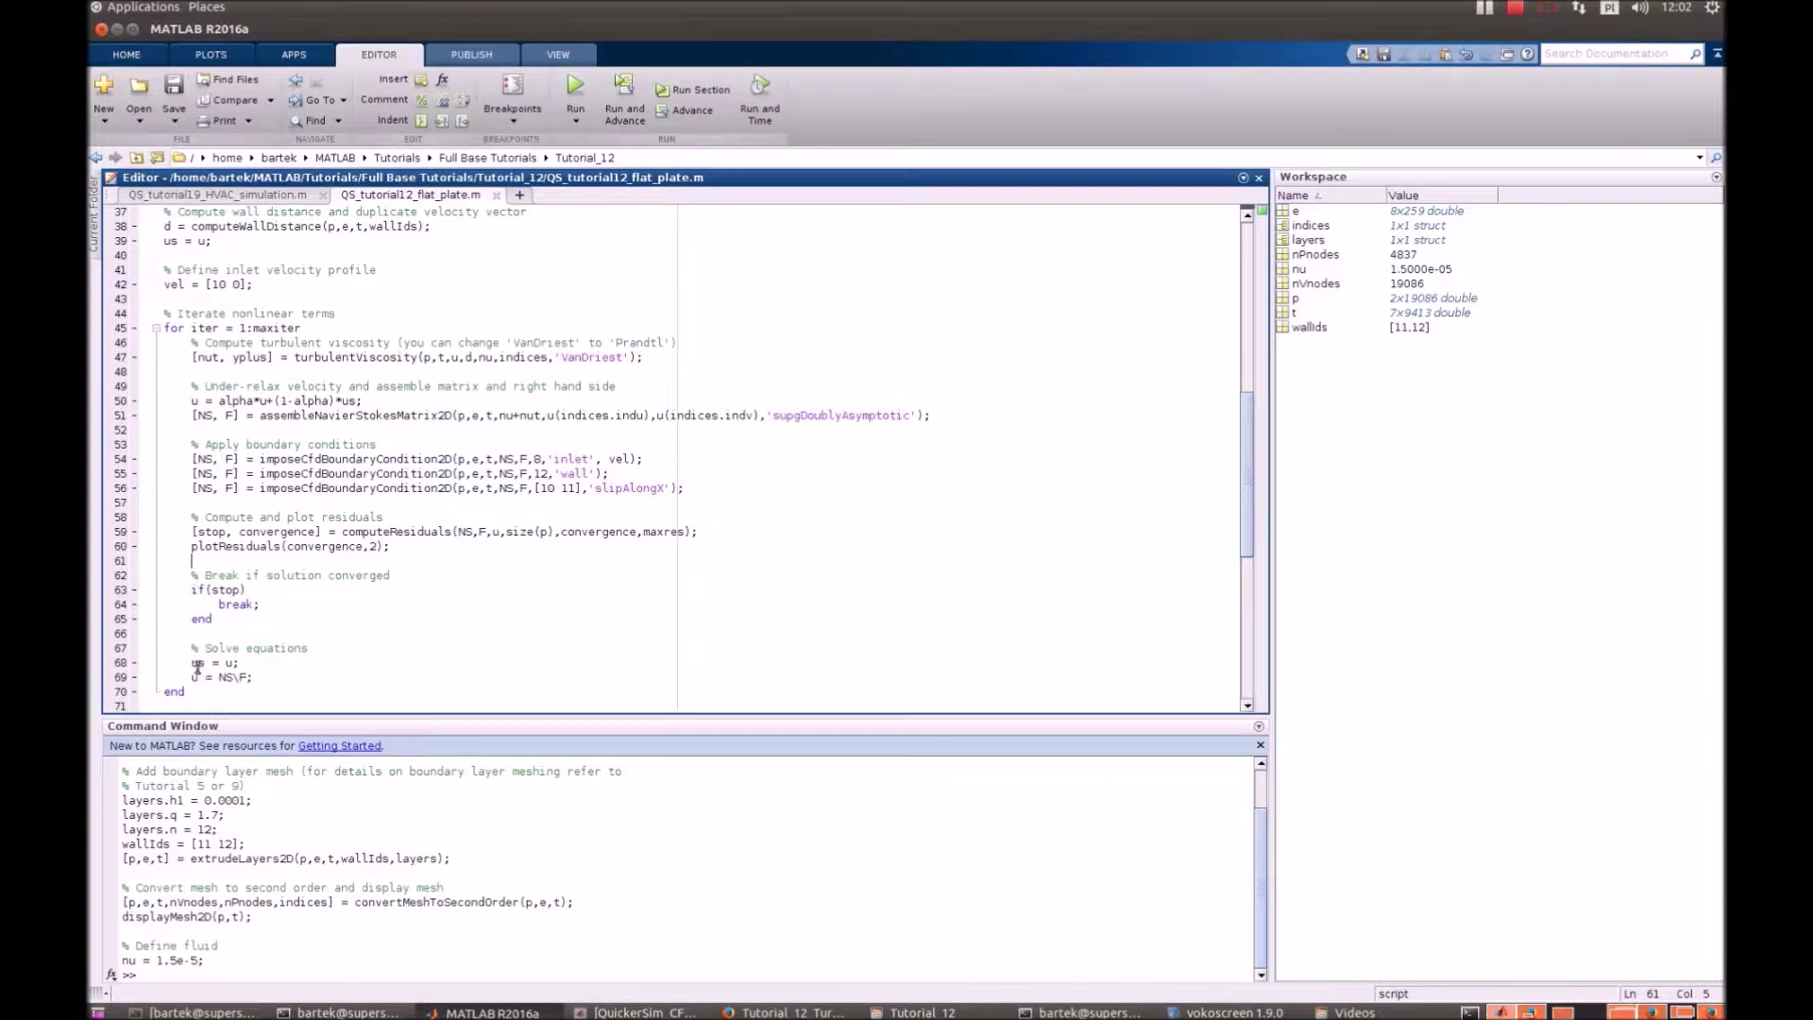
pyautogui.moveTo(192, 661); pyautogui.dragTo(246, 665)
pyautogui.scroll(3, 652, 536)
pyautogui.scroll(2, 653, 536)
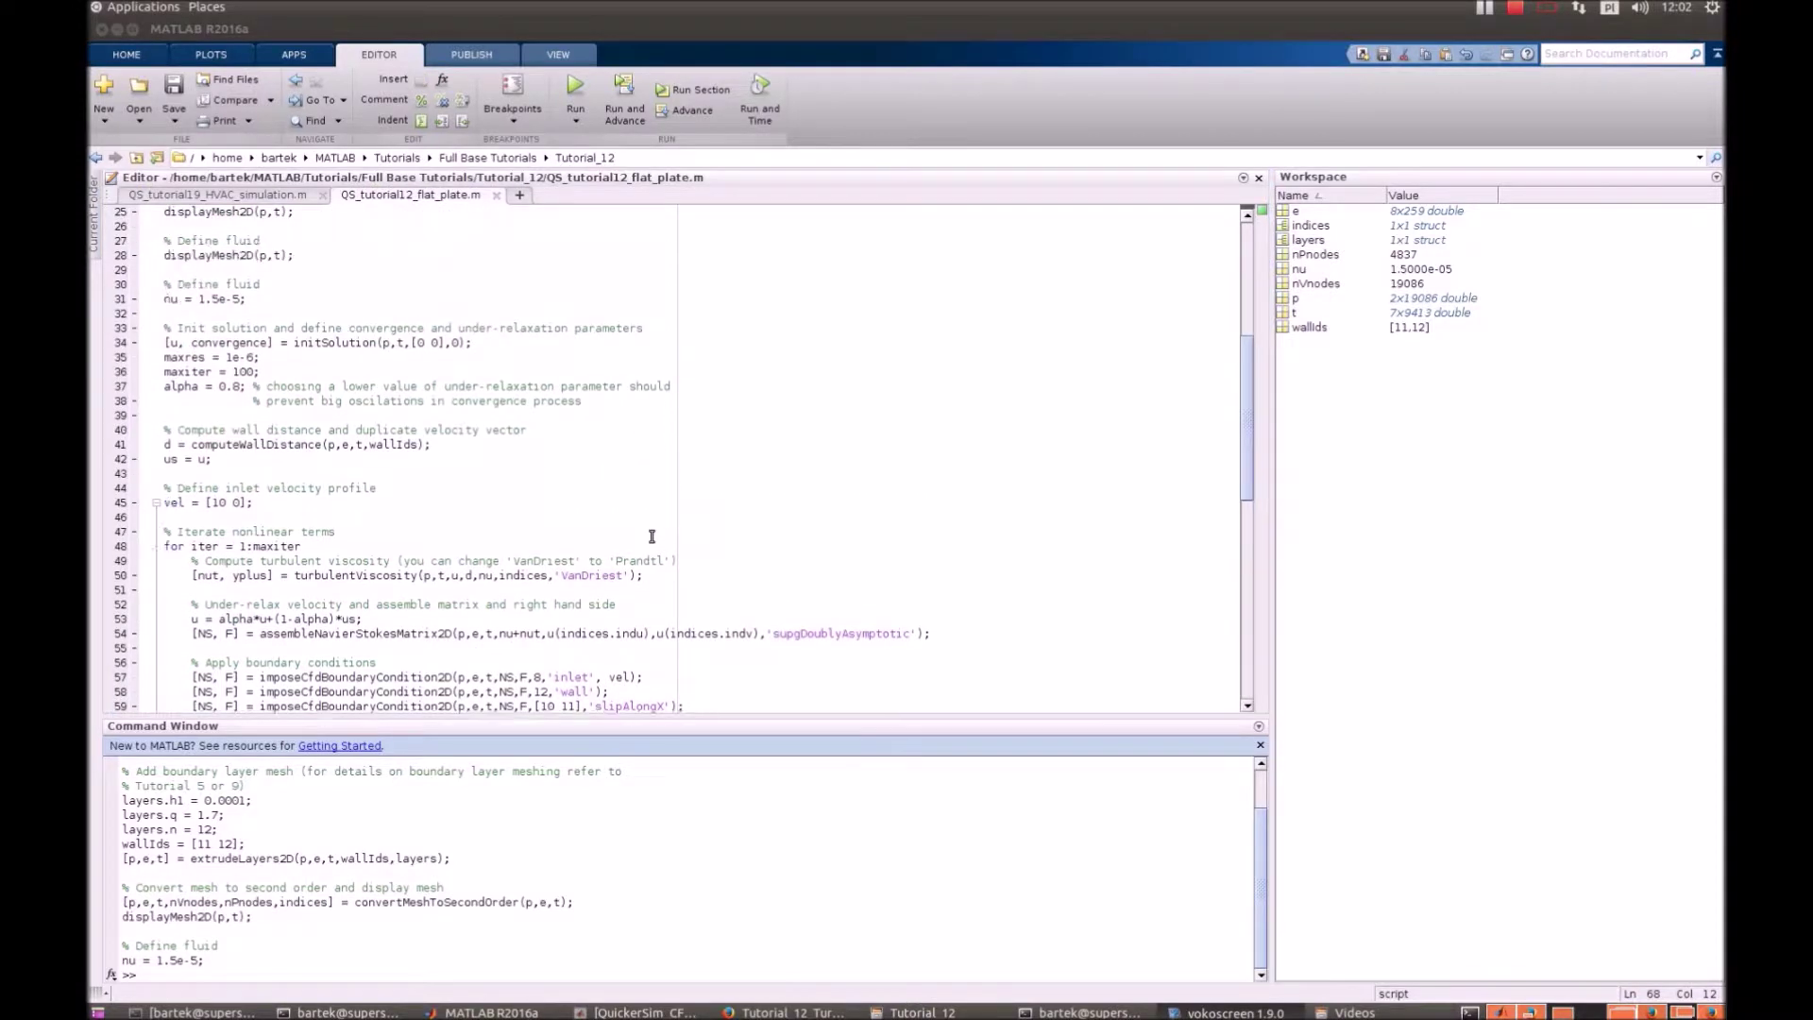
pyautogui.scroll(2, 651, 535)
# Evaluate the script from line 30 through the end of the solver loop.
pyautogui.moveTo(164, 370)
pyautogui.mouseDown()
pyautogui.moveTo(302, 357)
pyautogui.moveTo(290, 270)
pyautogui.mouseUp()
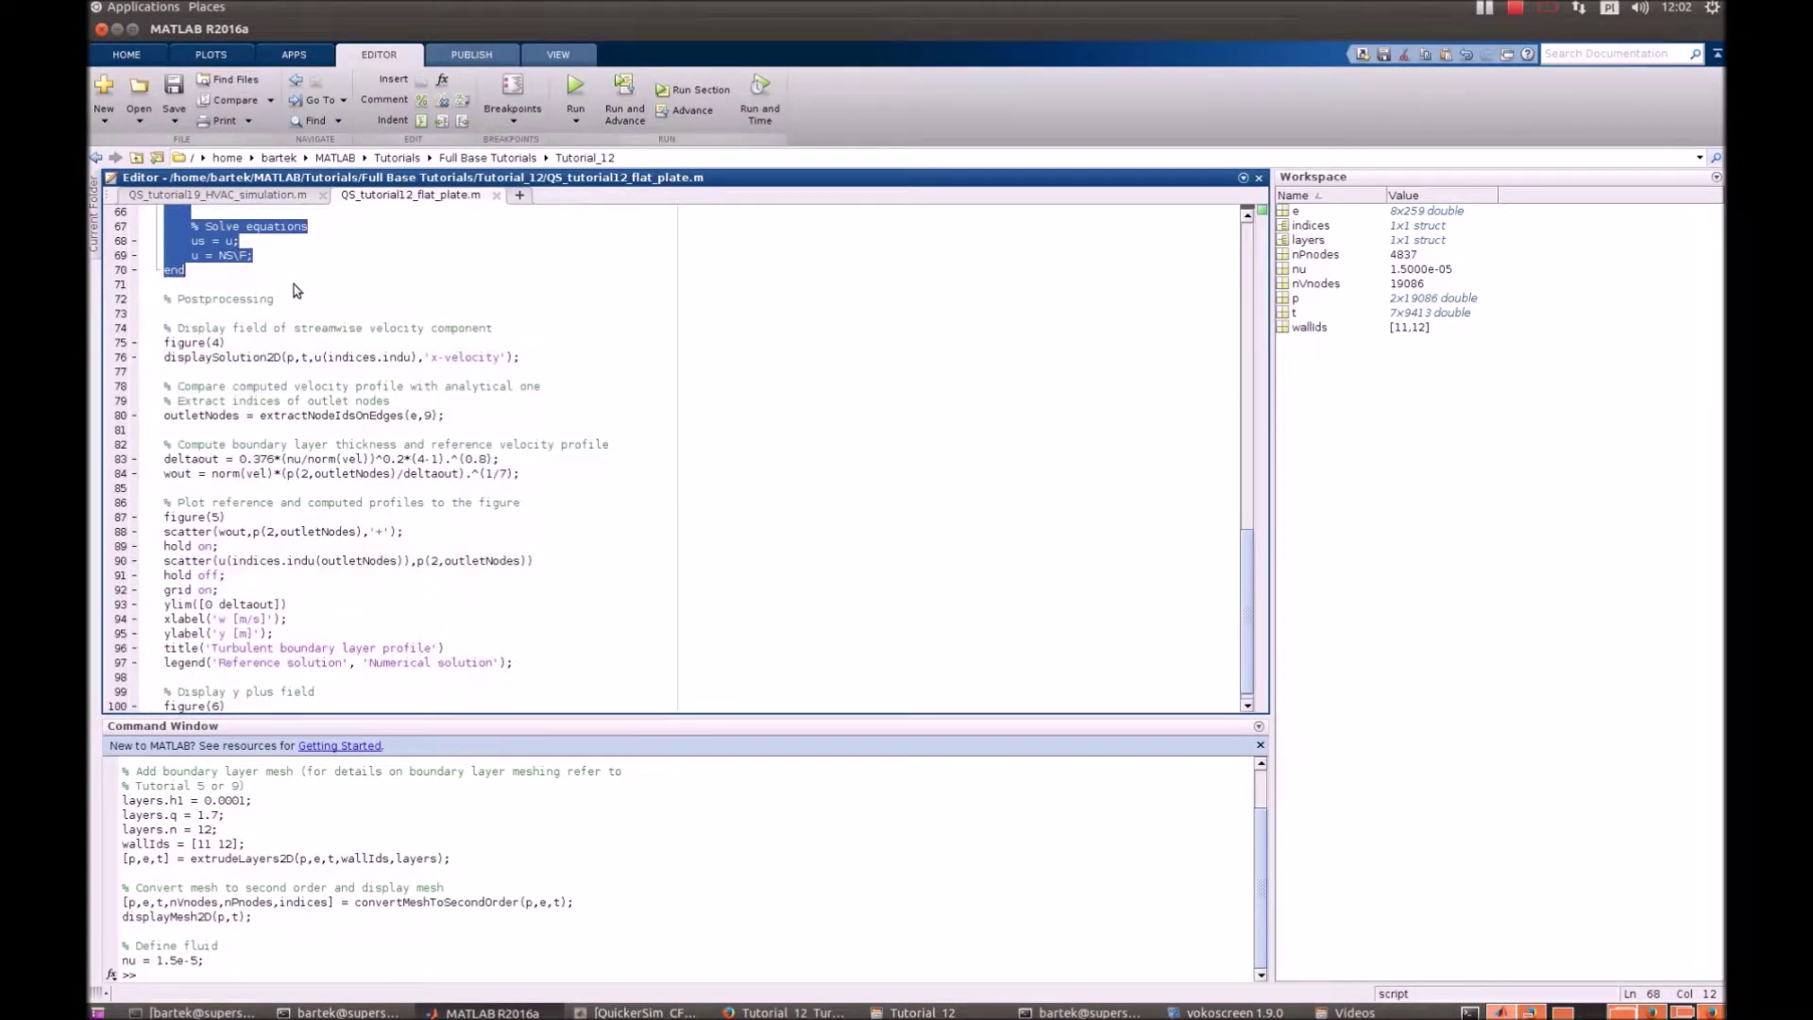
pyautogui.scroll(7, 352, 332)
pyautogui.scroll(4, 351, 328)
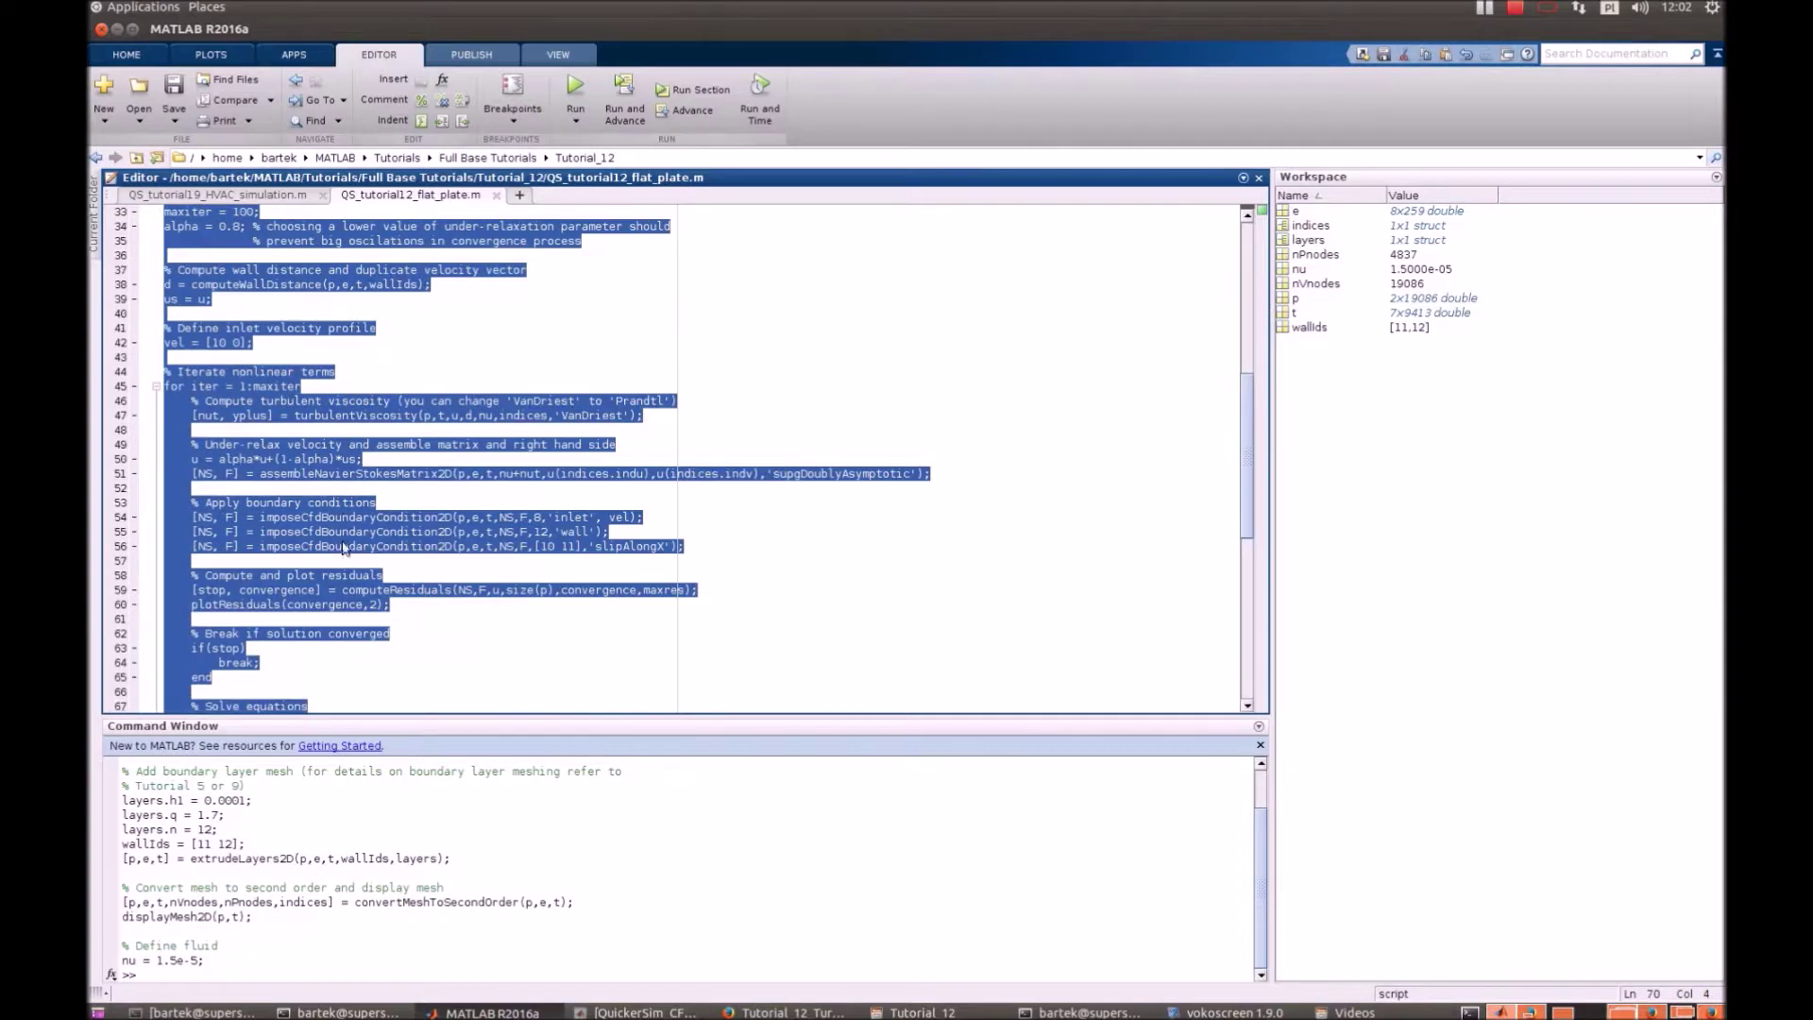
pyautogui.rightClick(294, 525)
pyautogui.click(333, 536)
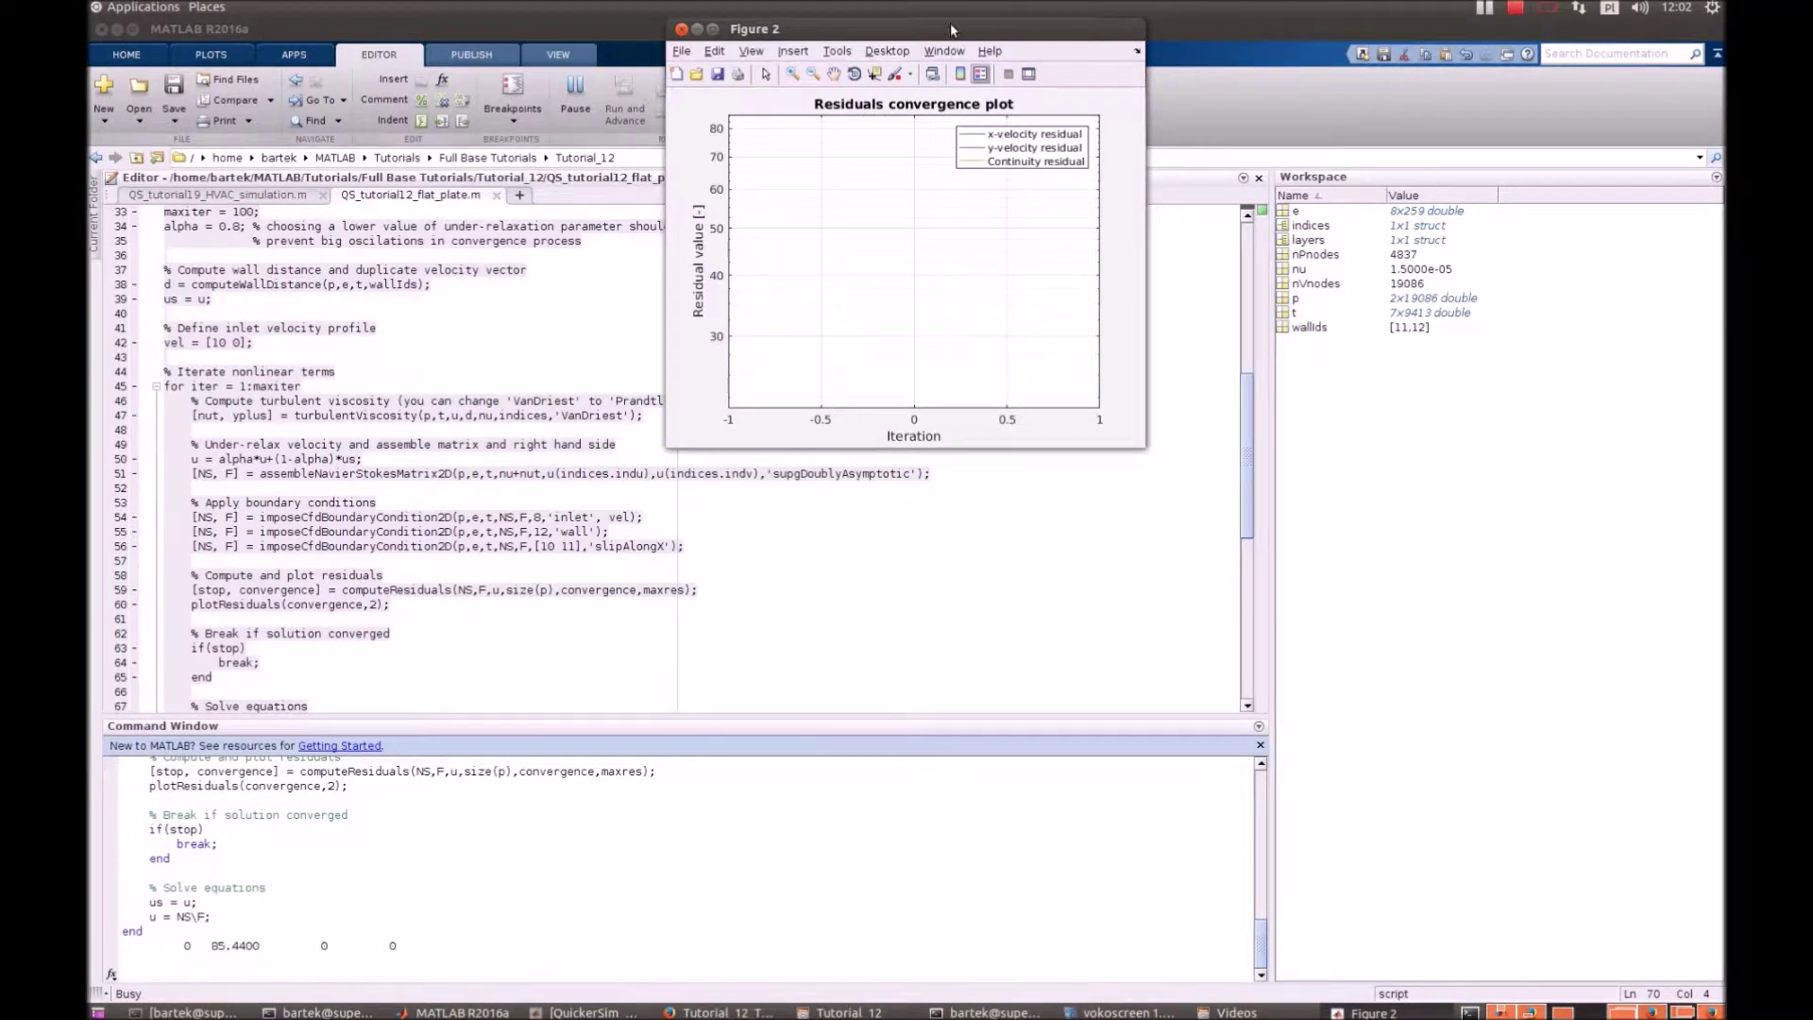
# Enlarge the residuals plot to watch convergence at 45 iterations, then close it.
pyautogui.moveTo(952, 29); pyautogui.dragTo(802, 379)
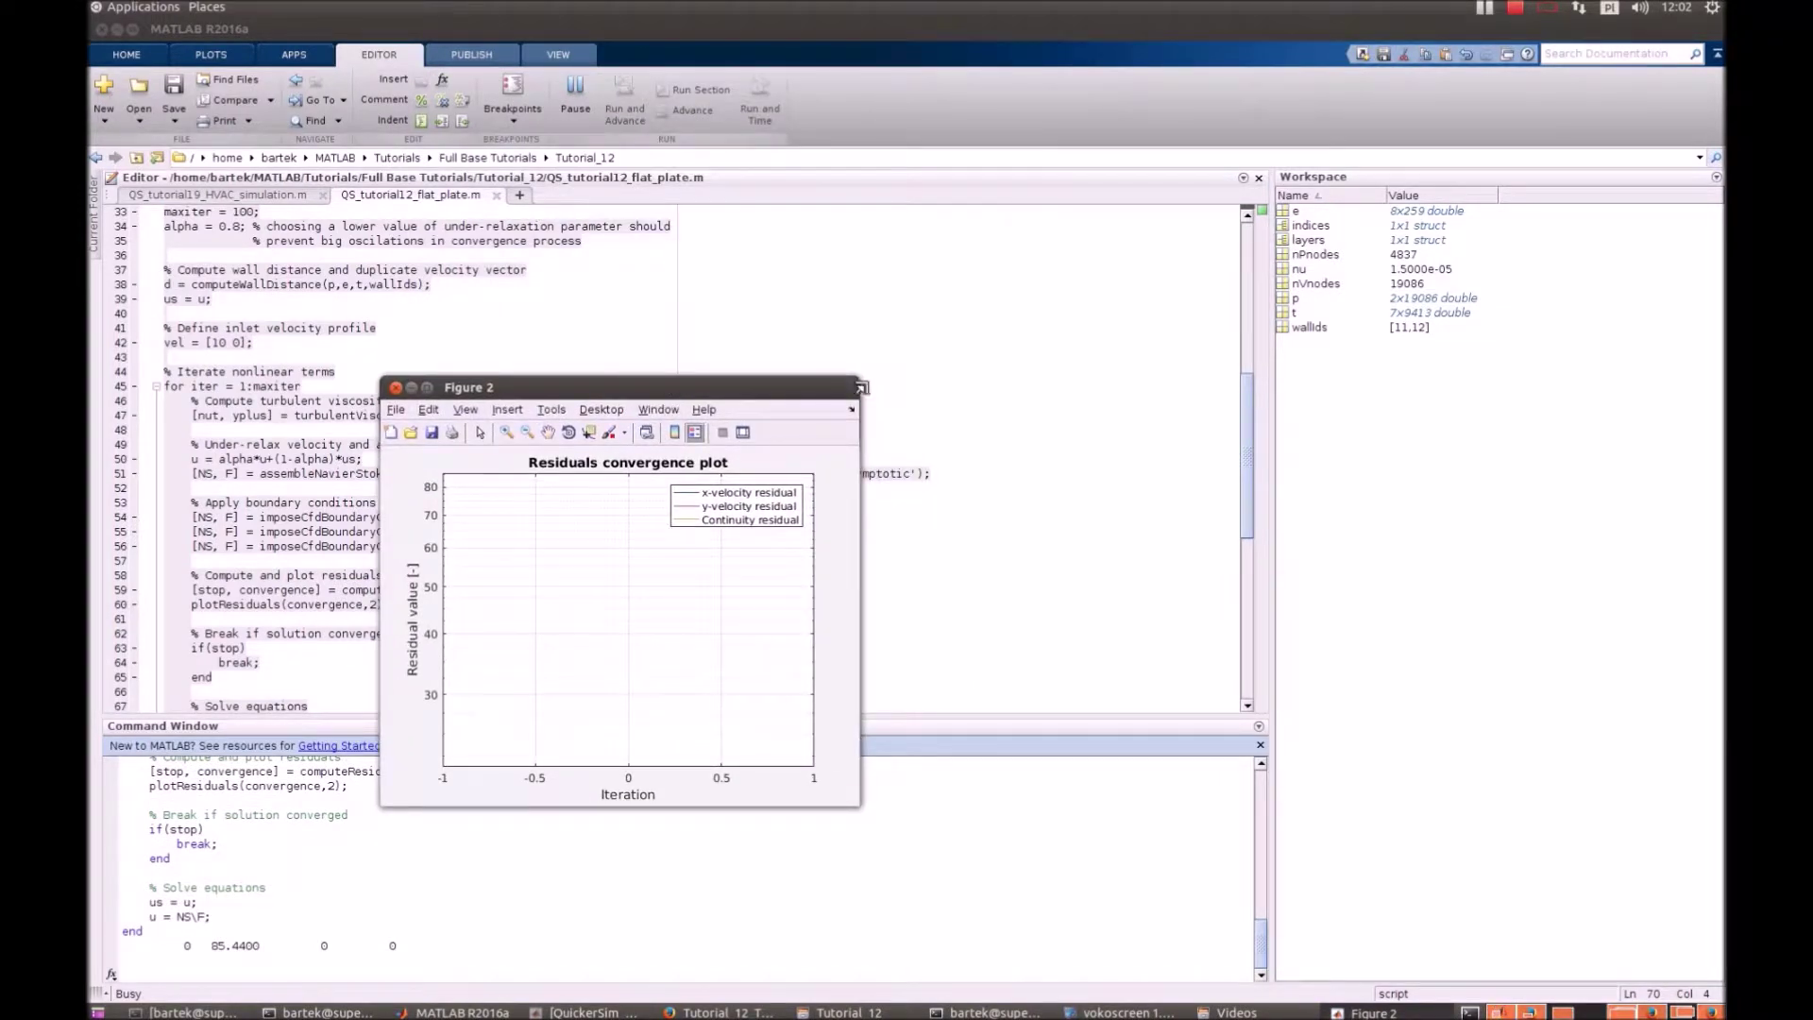
pyautogui.moveTo(859, 386); pyautogui.dragTo(1534, 164)
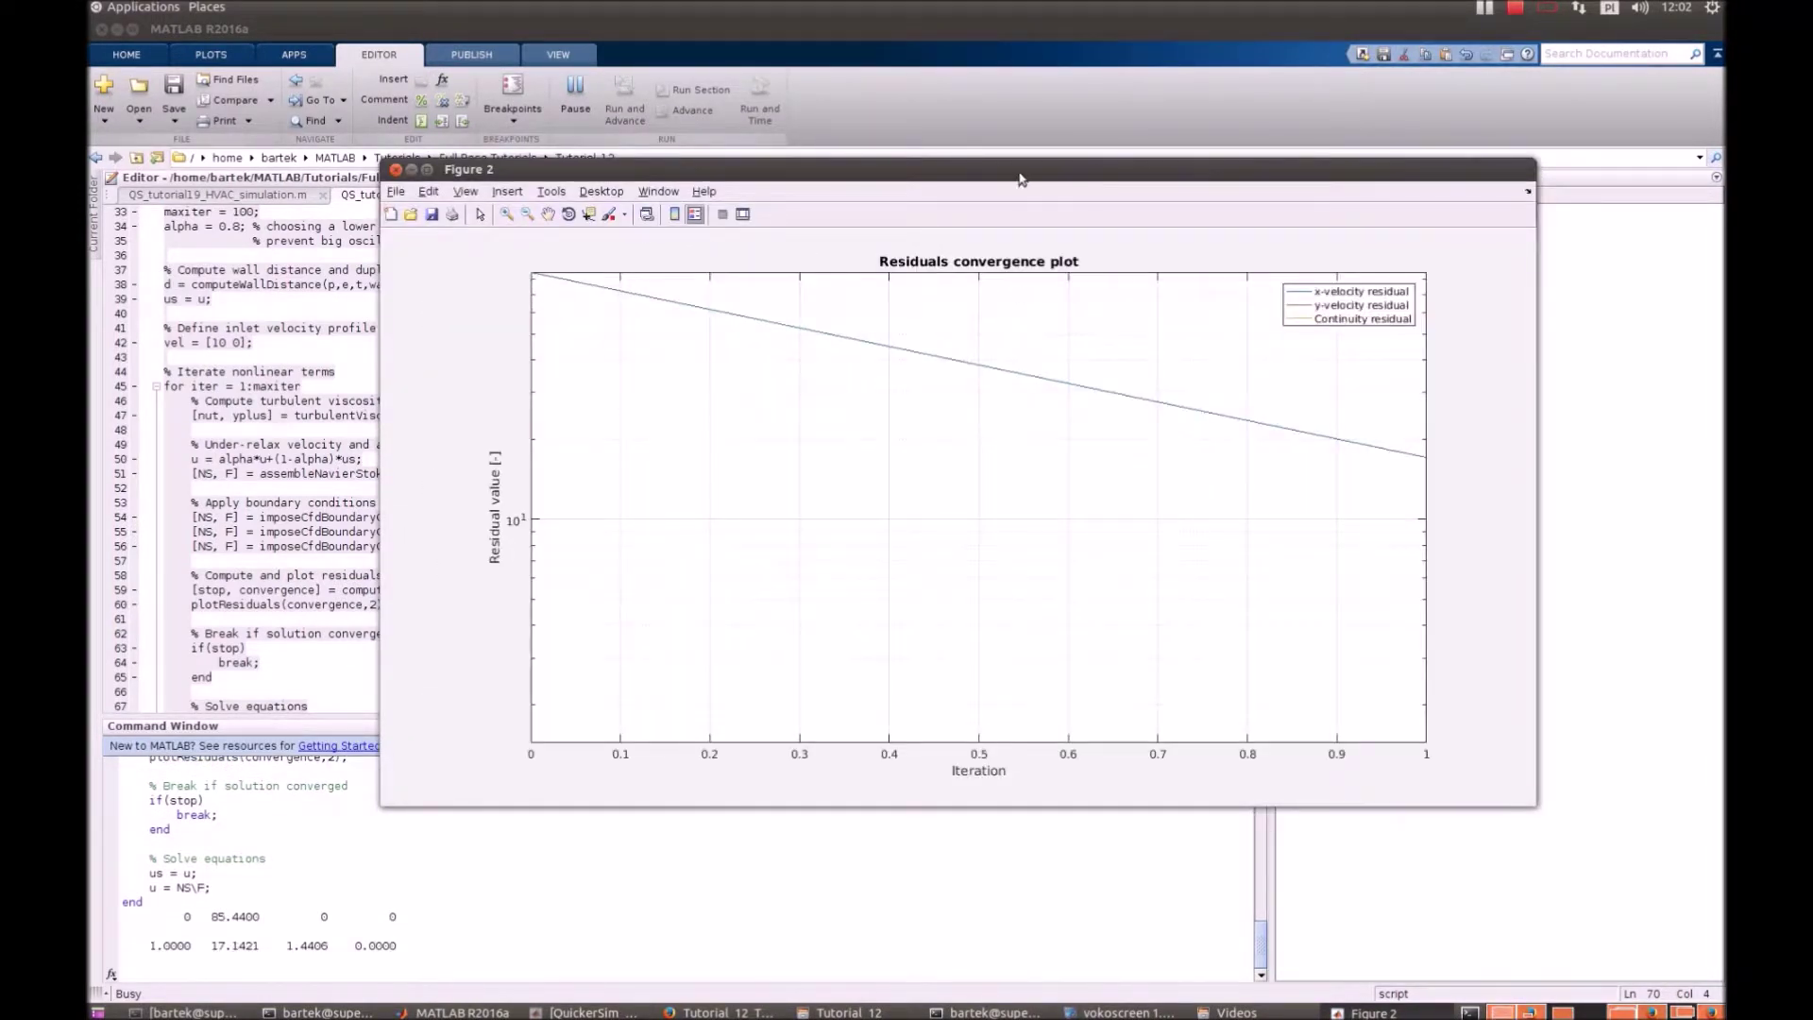
pyautogui.moveTo(1020, 178); pyautogui.dragTo(959, 180)
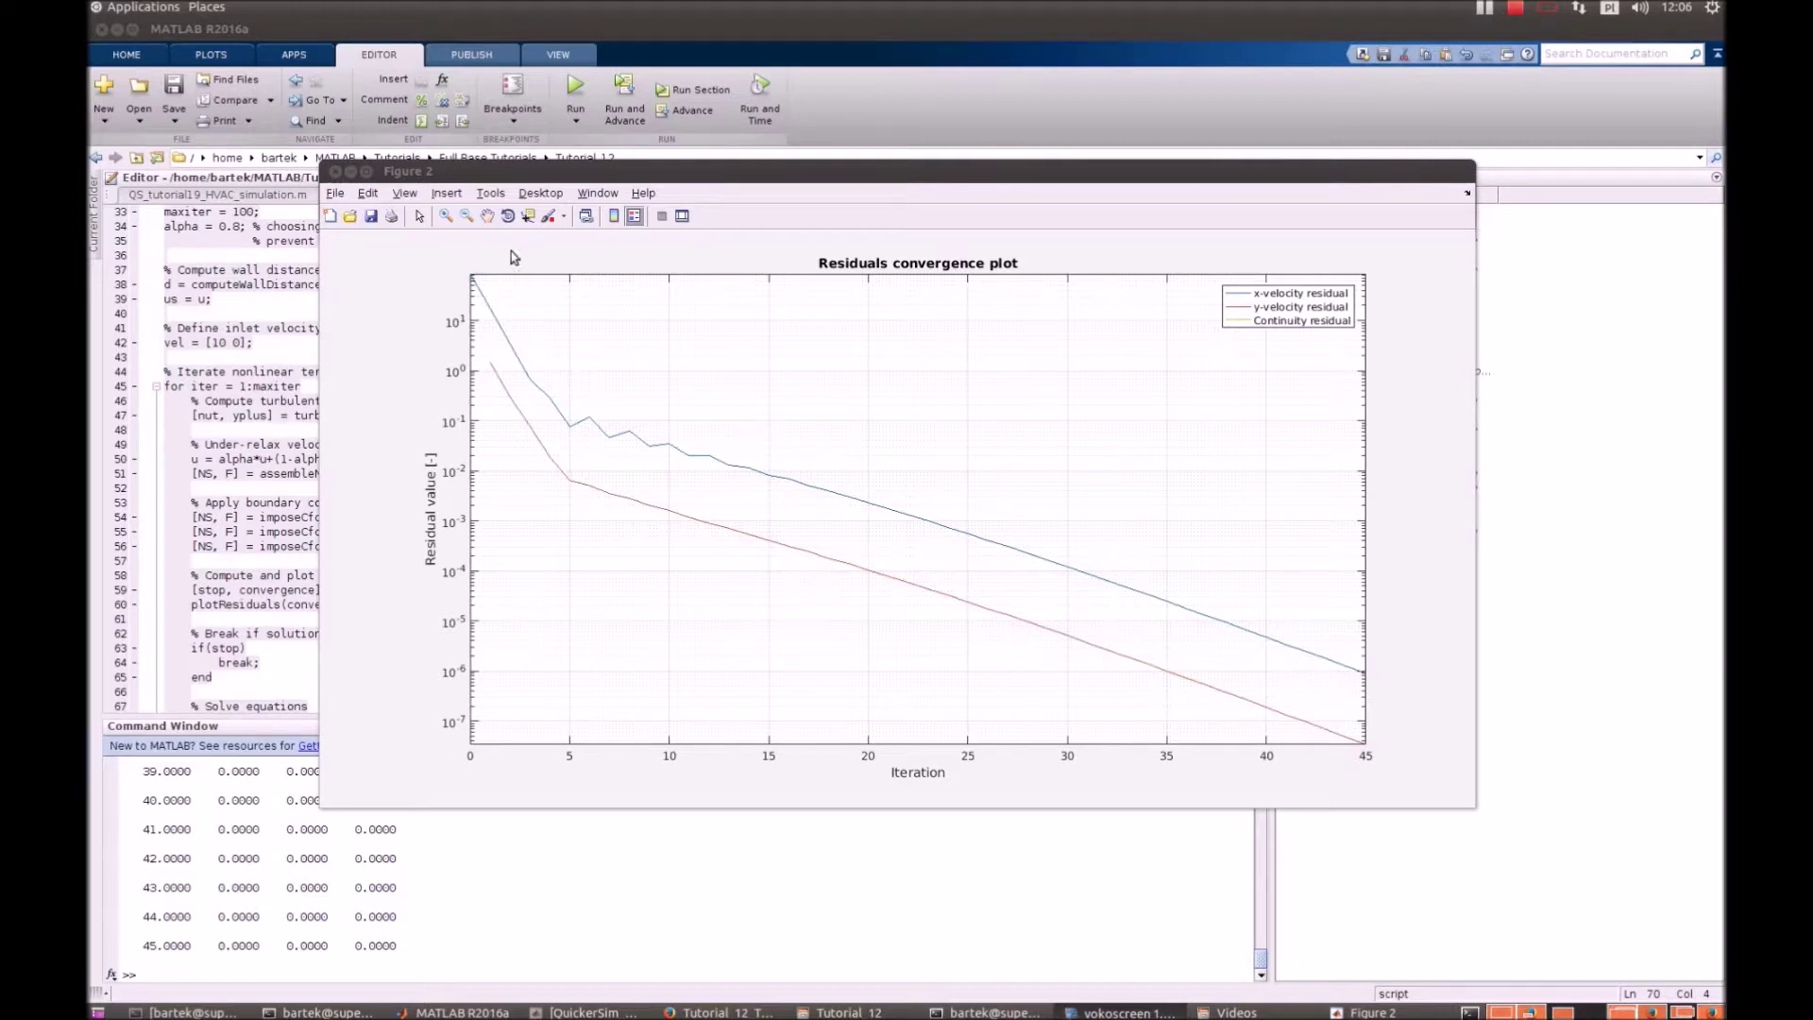
pyautogui.click(334, 171)
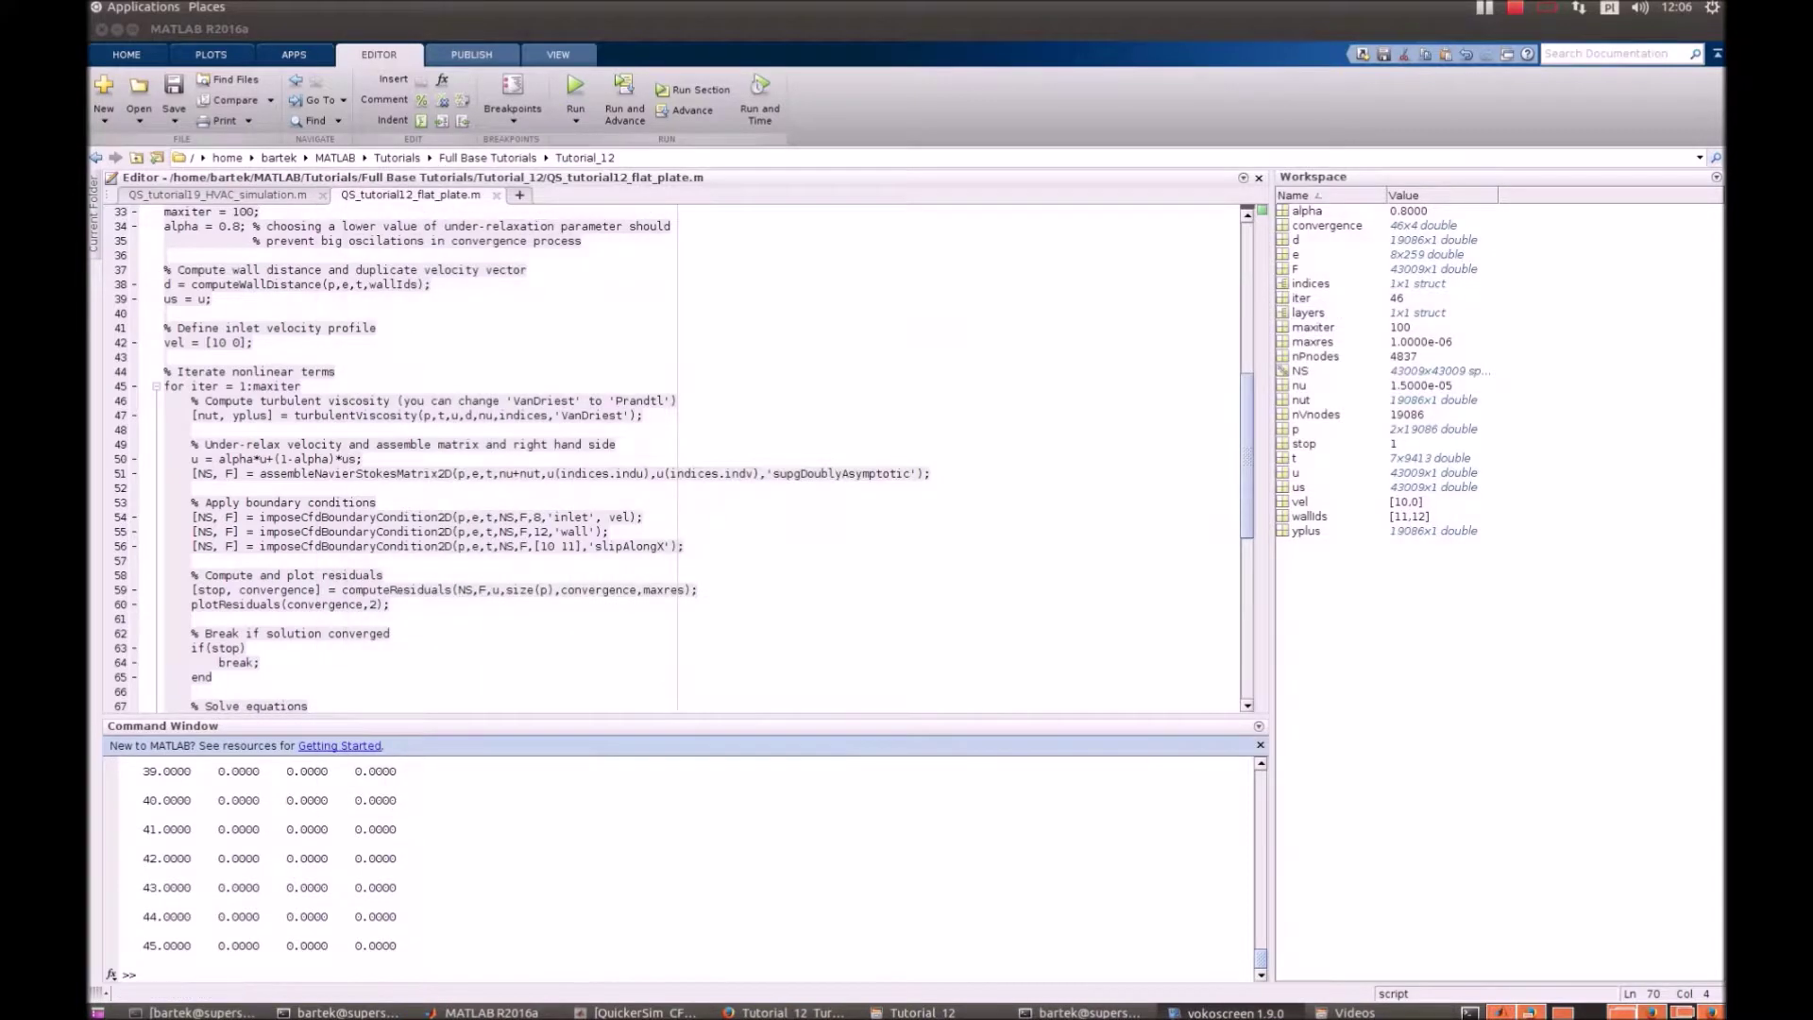
pyautogui.scroll(-3, 288, 590)
pyautogui.scroll(-1, 288, 590)
pyautogui.scroll(-1, 288, 590)
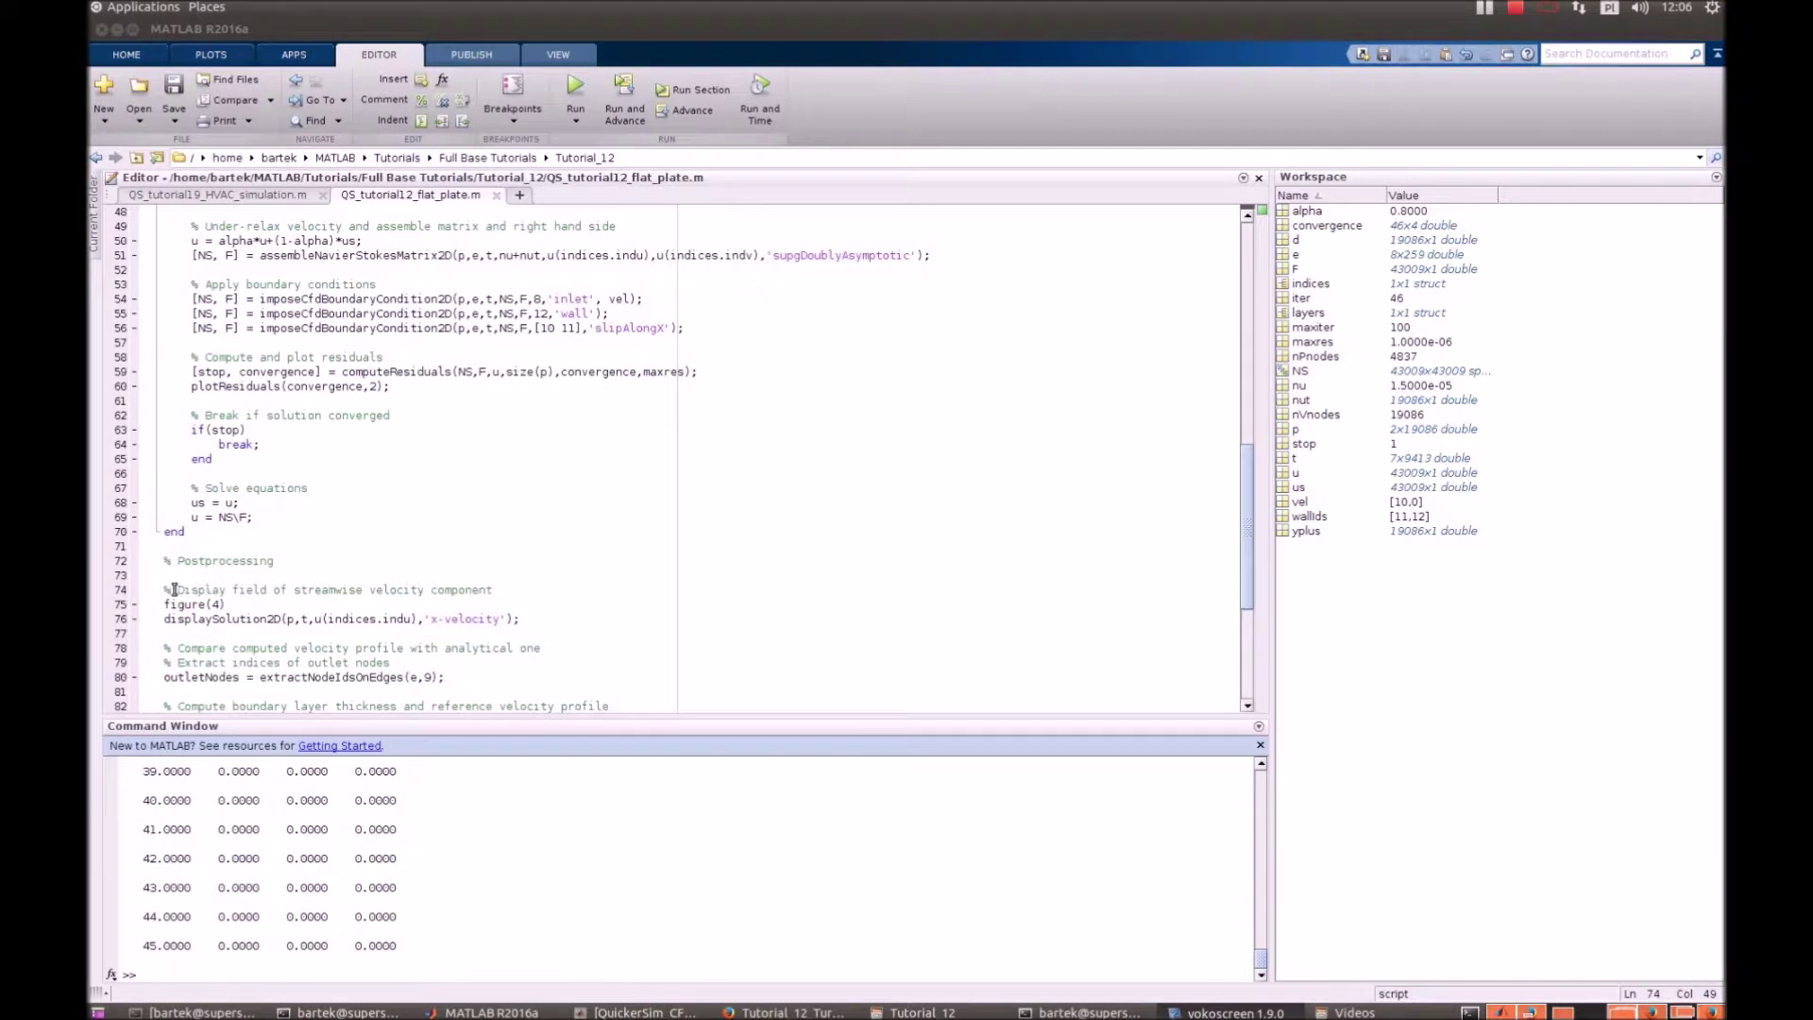
# Evaluate lines 74–76 to plot the x-velocity field and maximize Figure 4.
pyautogui.moveTo(164, 589); pyautogui.dragTo(530, 624)
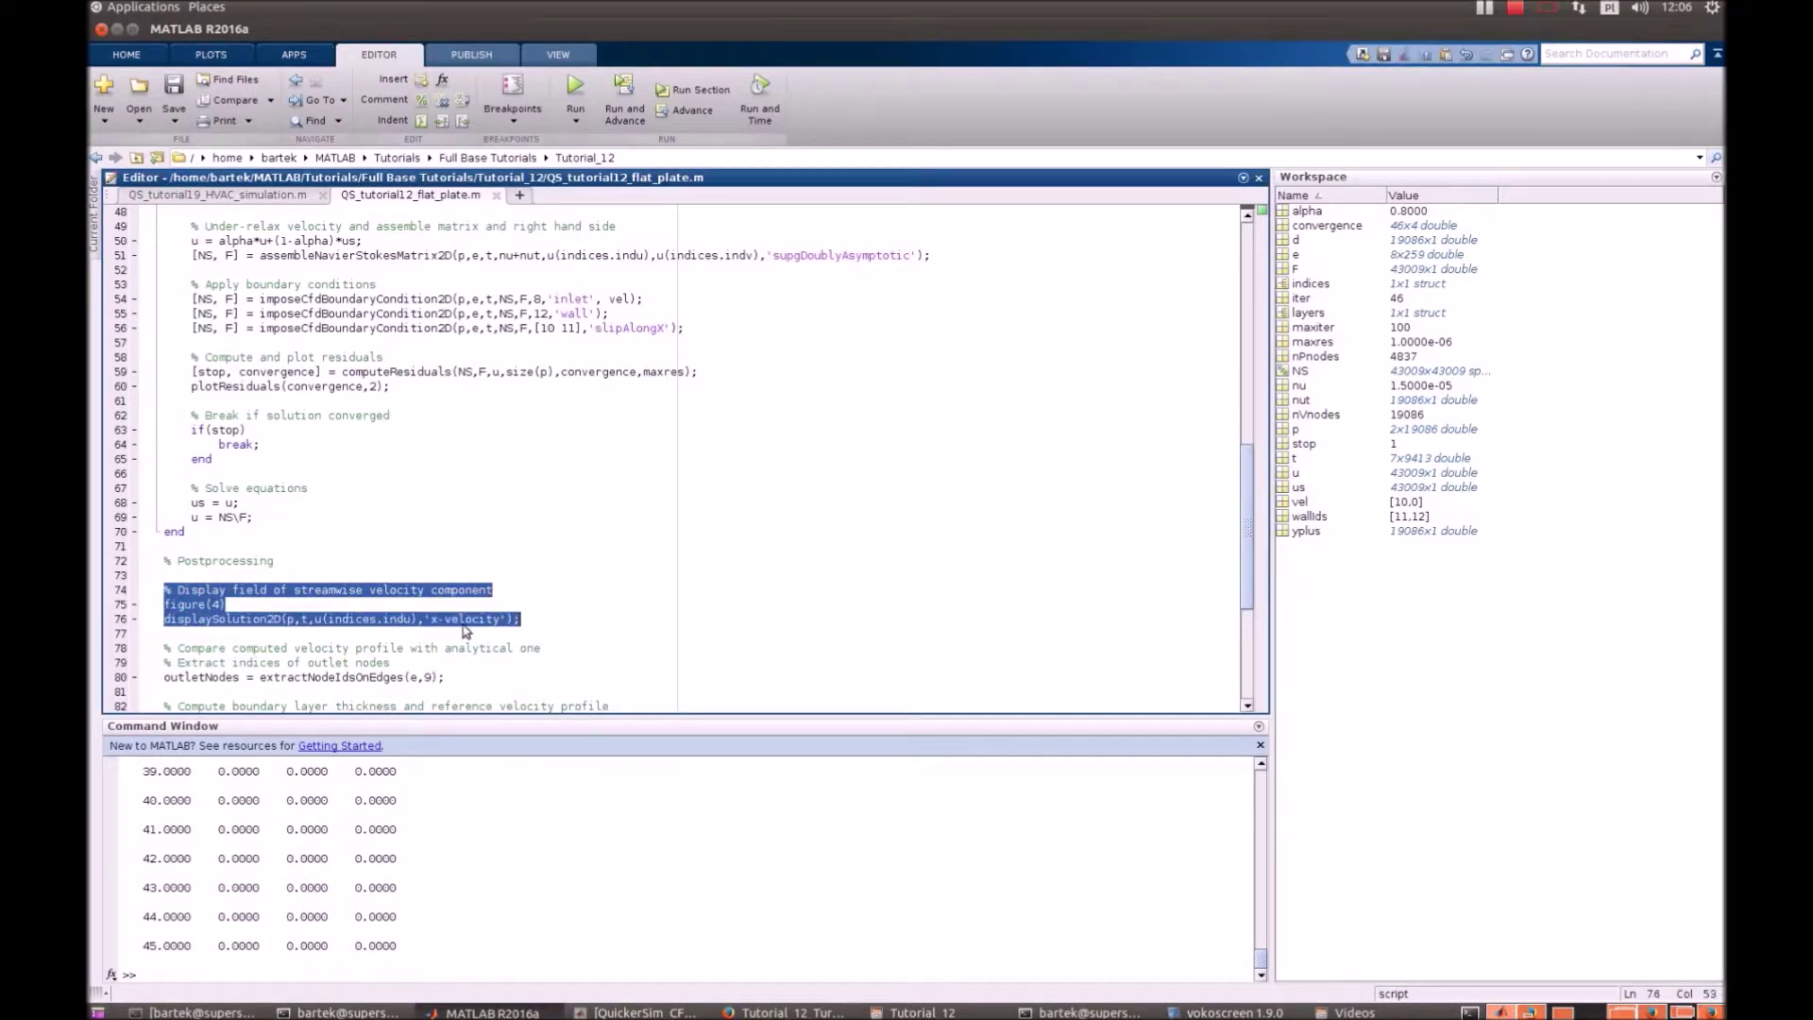
pyautogui.rightClick(463, 623)
pyautogui.click(496, 633)
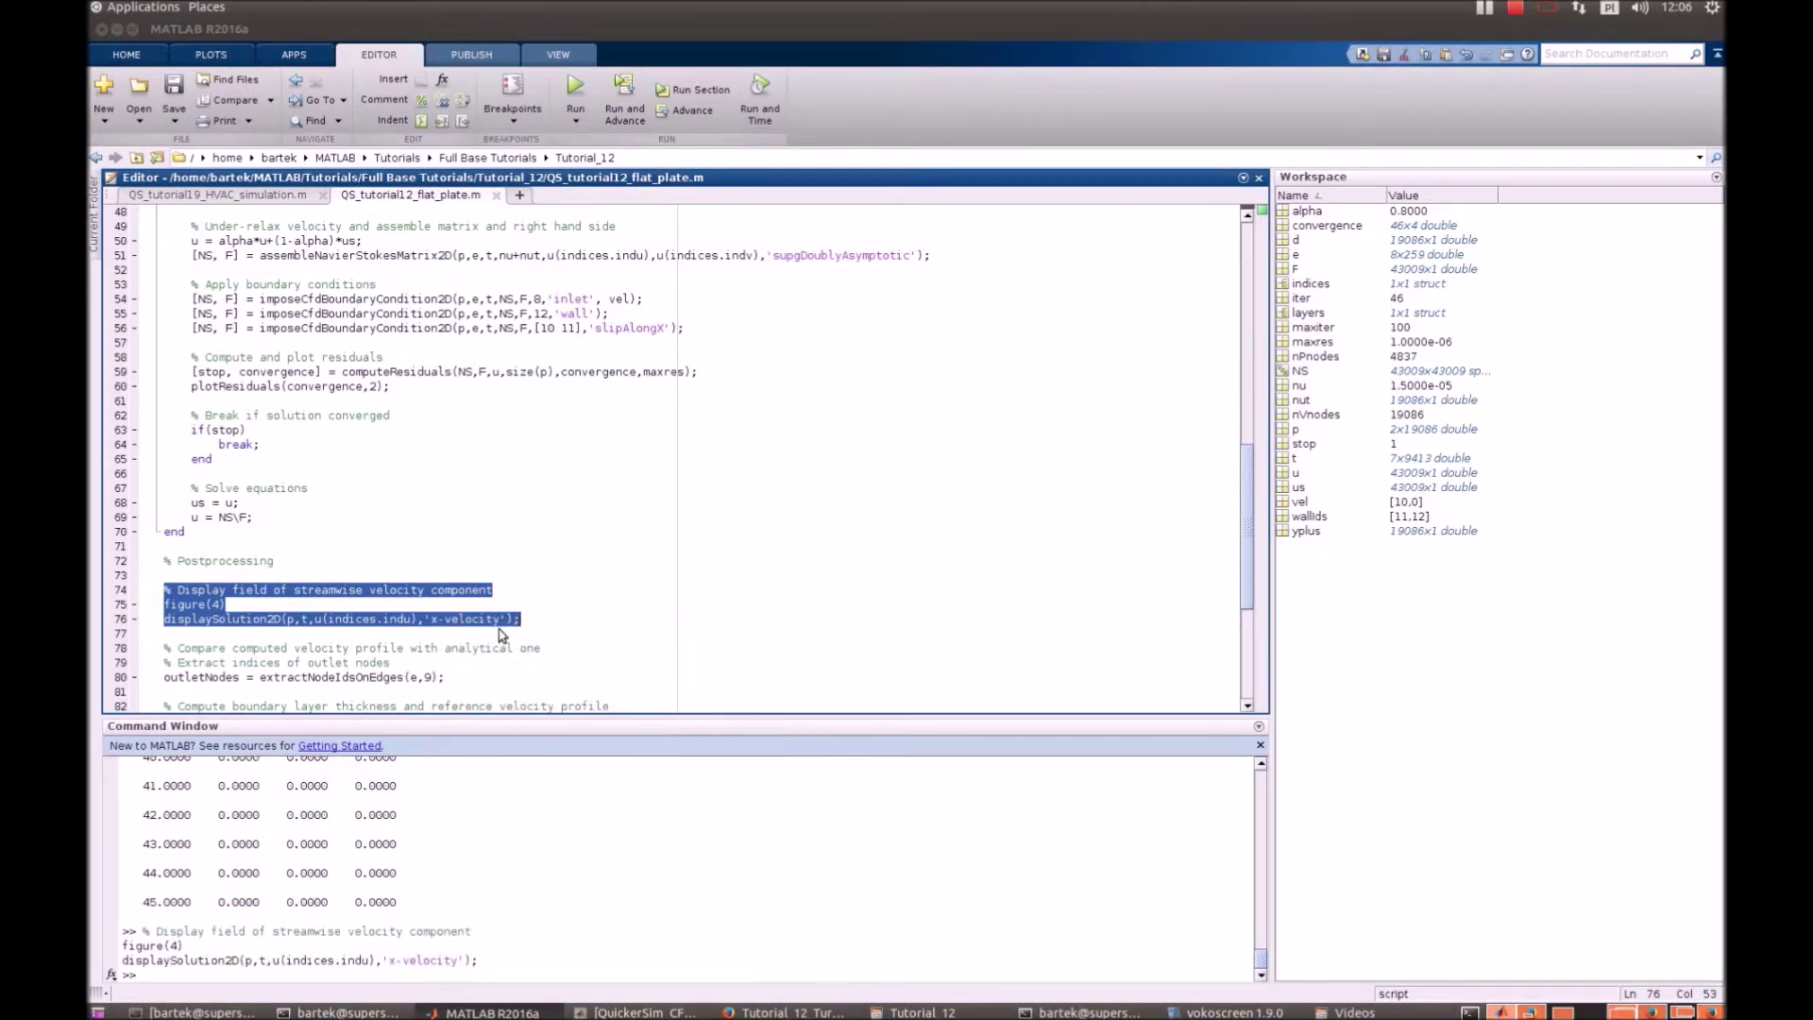
pyautogui.moveTo(807, 32); pyautogui.dragTo(602, 462)
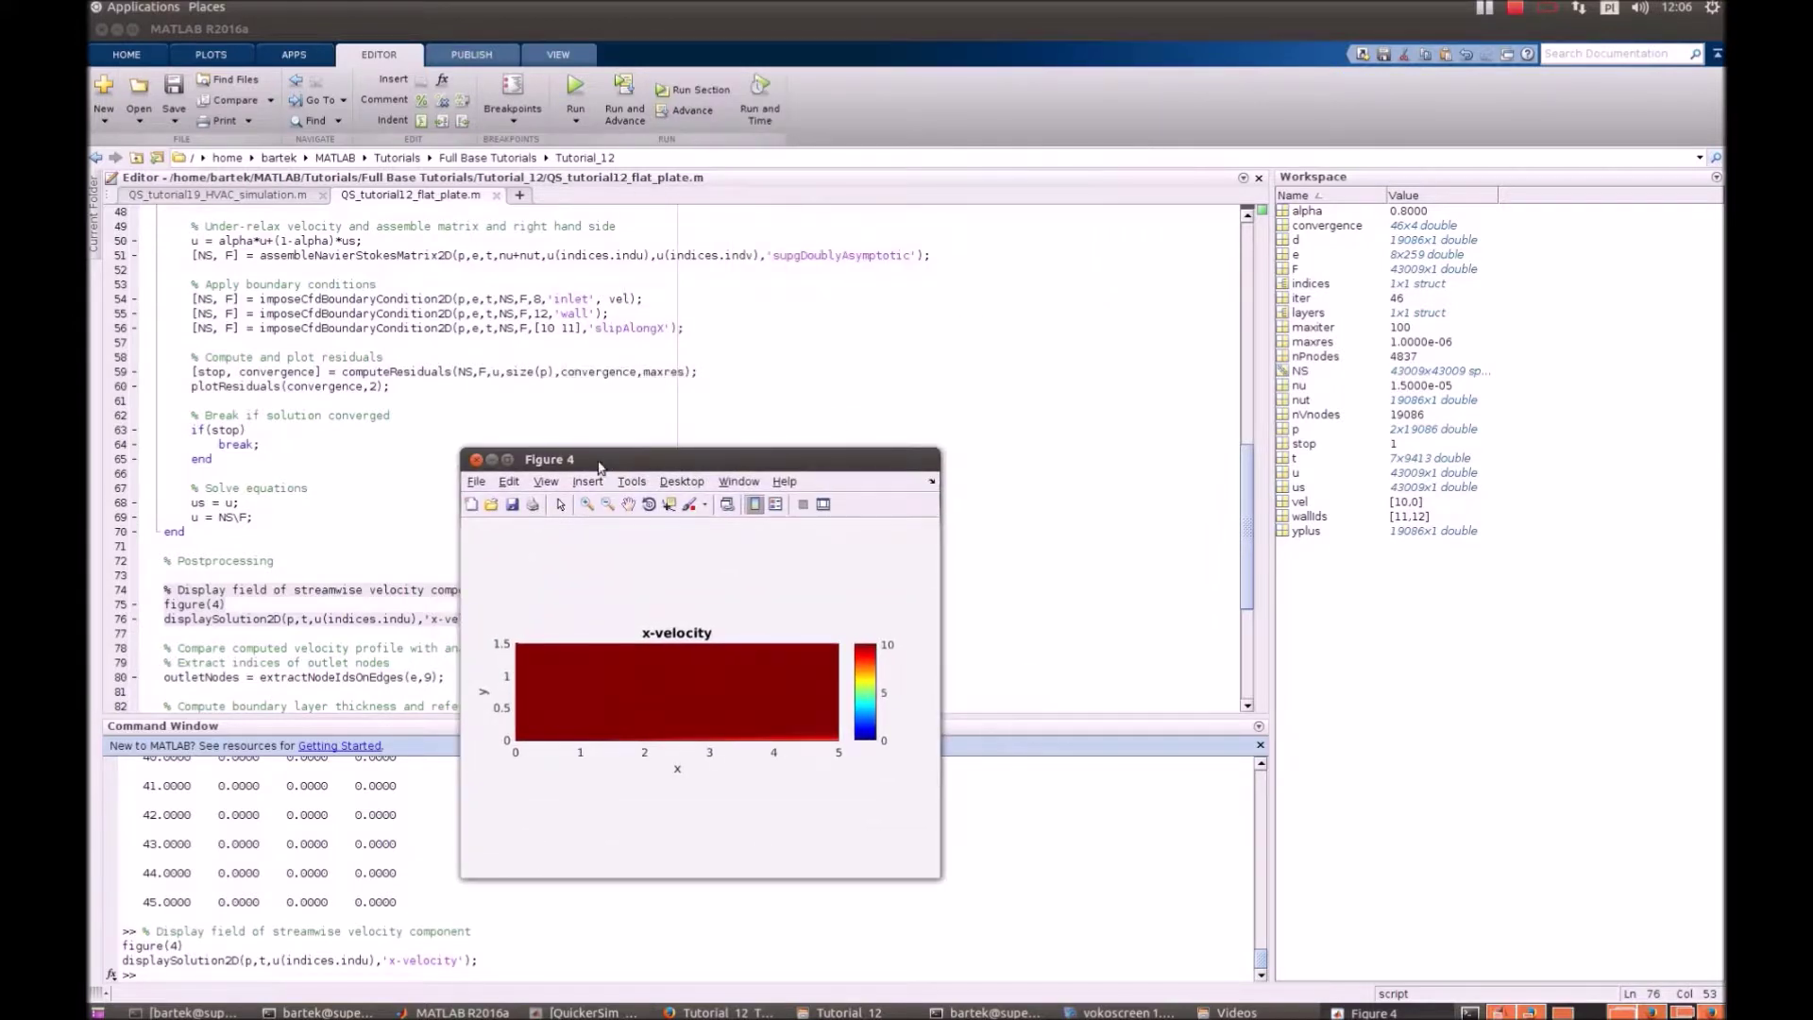
pyautogui.click(508, 461)
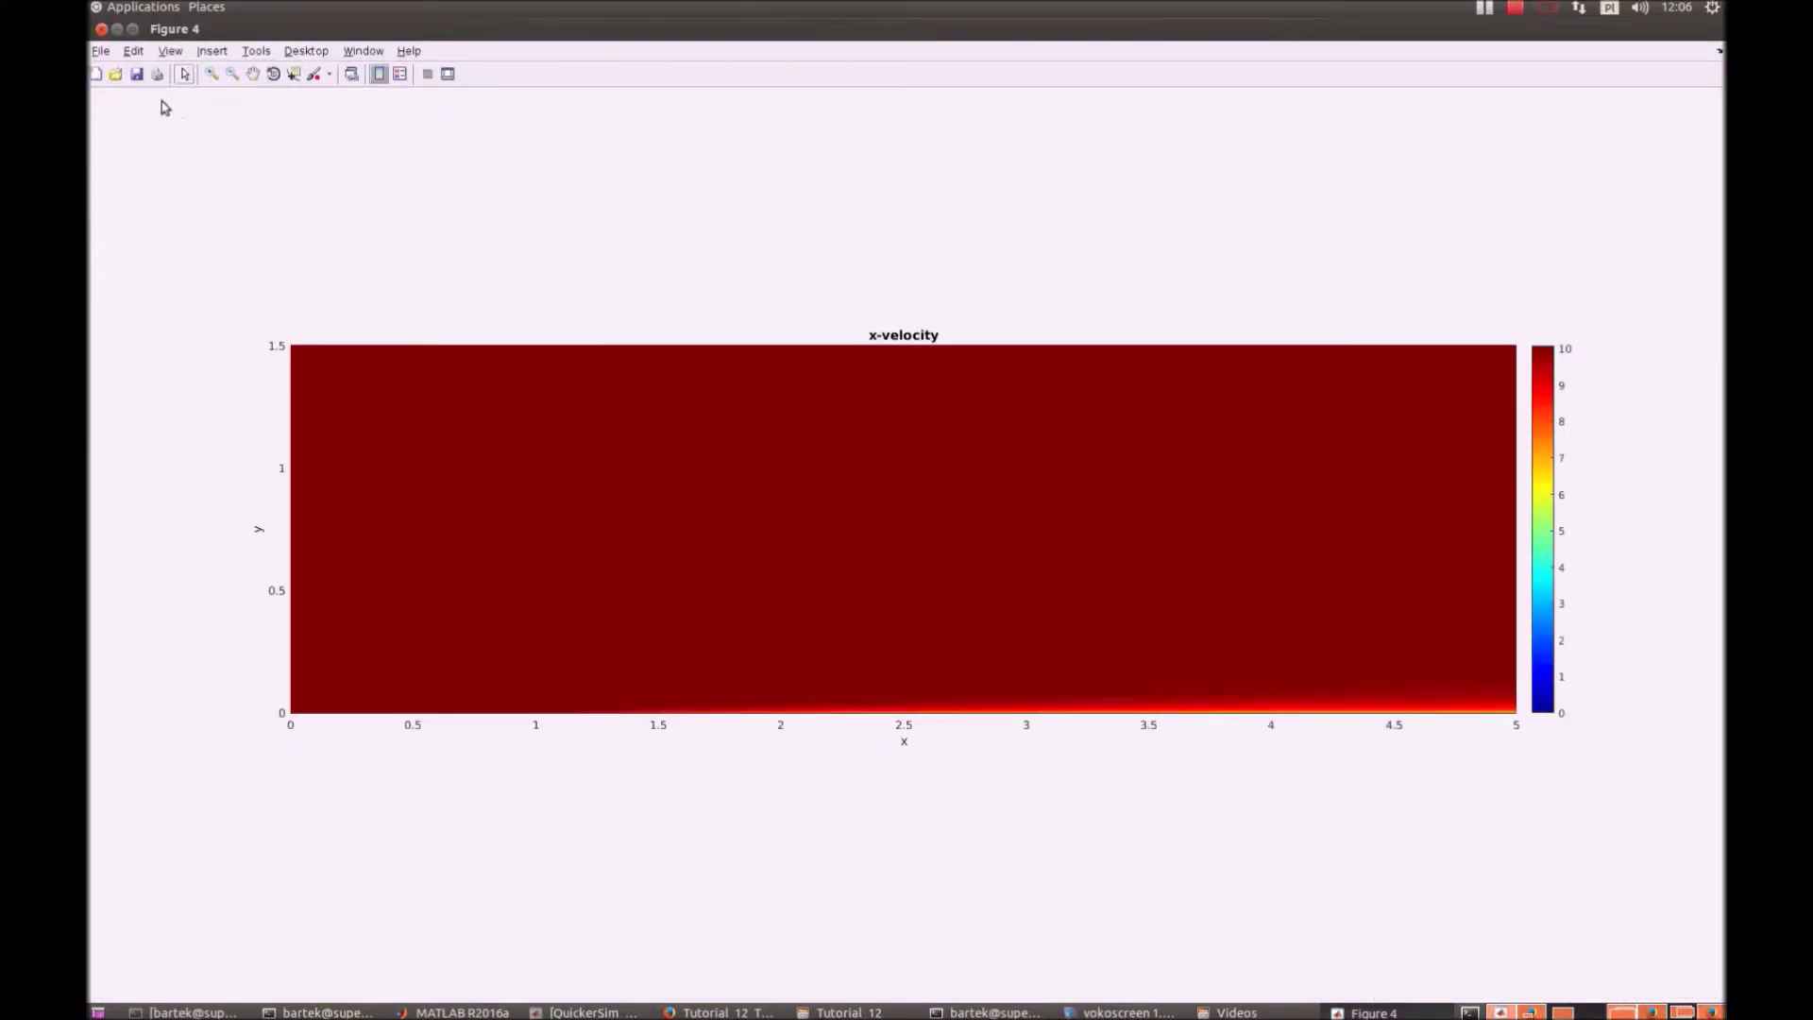
# Zoom and pan onto the thin boundary layer near x = 1, then close the figure.
pyautogui.click(212, 74)
pyautogui.moveTo(484, 702); pyautogui.dragTo(576, 748)
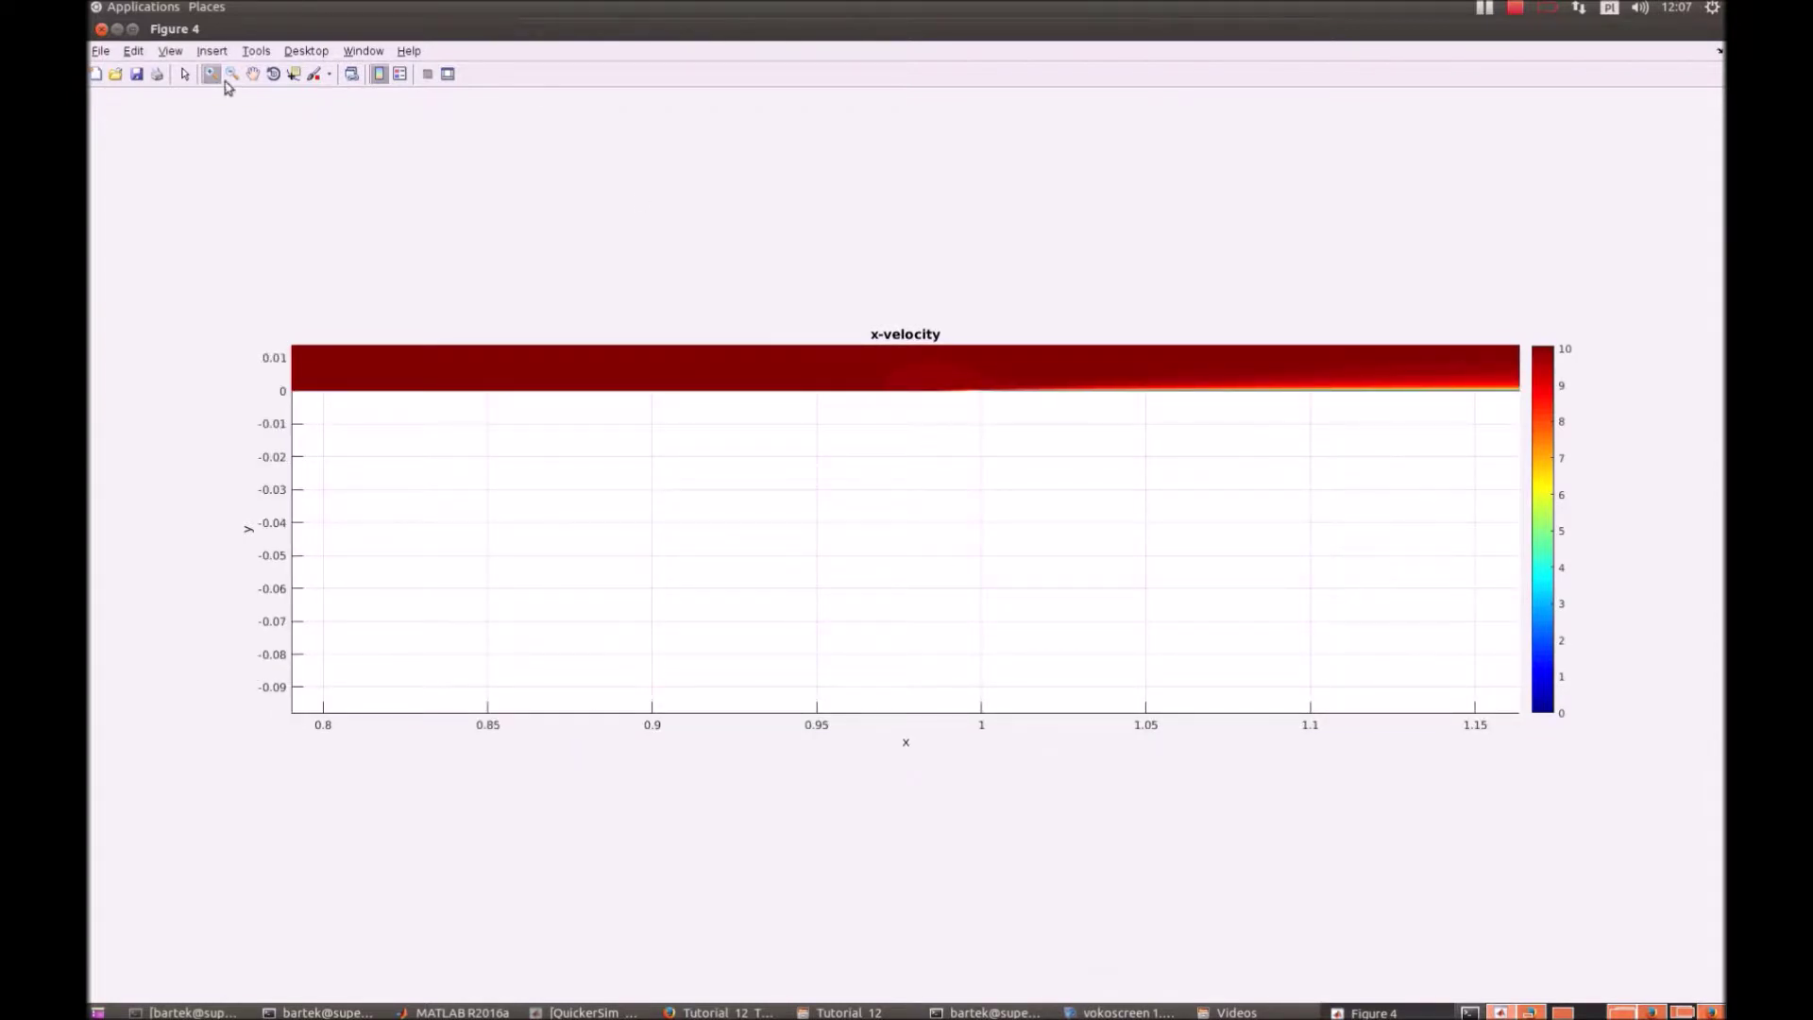
pyautogui.click(253, 74)
pyautogui.moveTo(1081, 383)
pyautogui.mouseDown()
pyautogui.moveTo(1011, 502)
pyautogui.moveTo(958, 725)
pyautogui.moveTo(882, 728)
pyautogui.mouseUp()
pyautogui.moveTo(992, 623)
pyautogui.mouseDown()
pyautogui.moveTo(1016, 518)
pyautogui.moveTo(972, 568)
pyautogui.mouseUp()
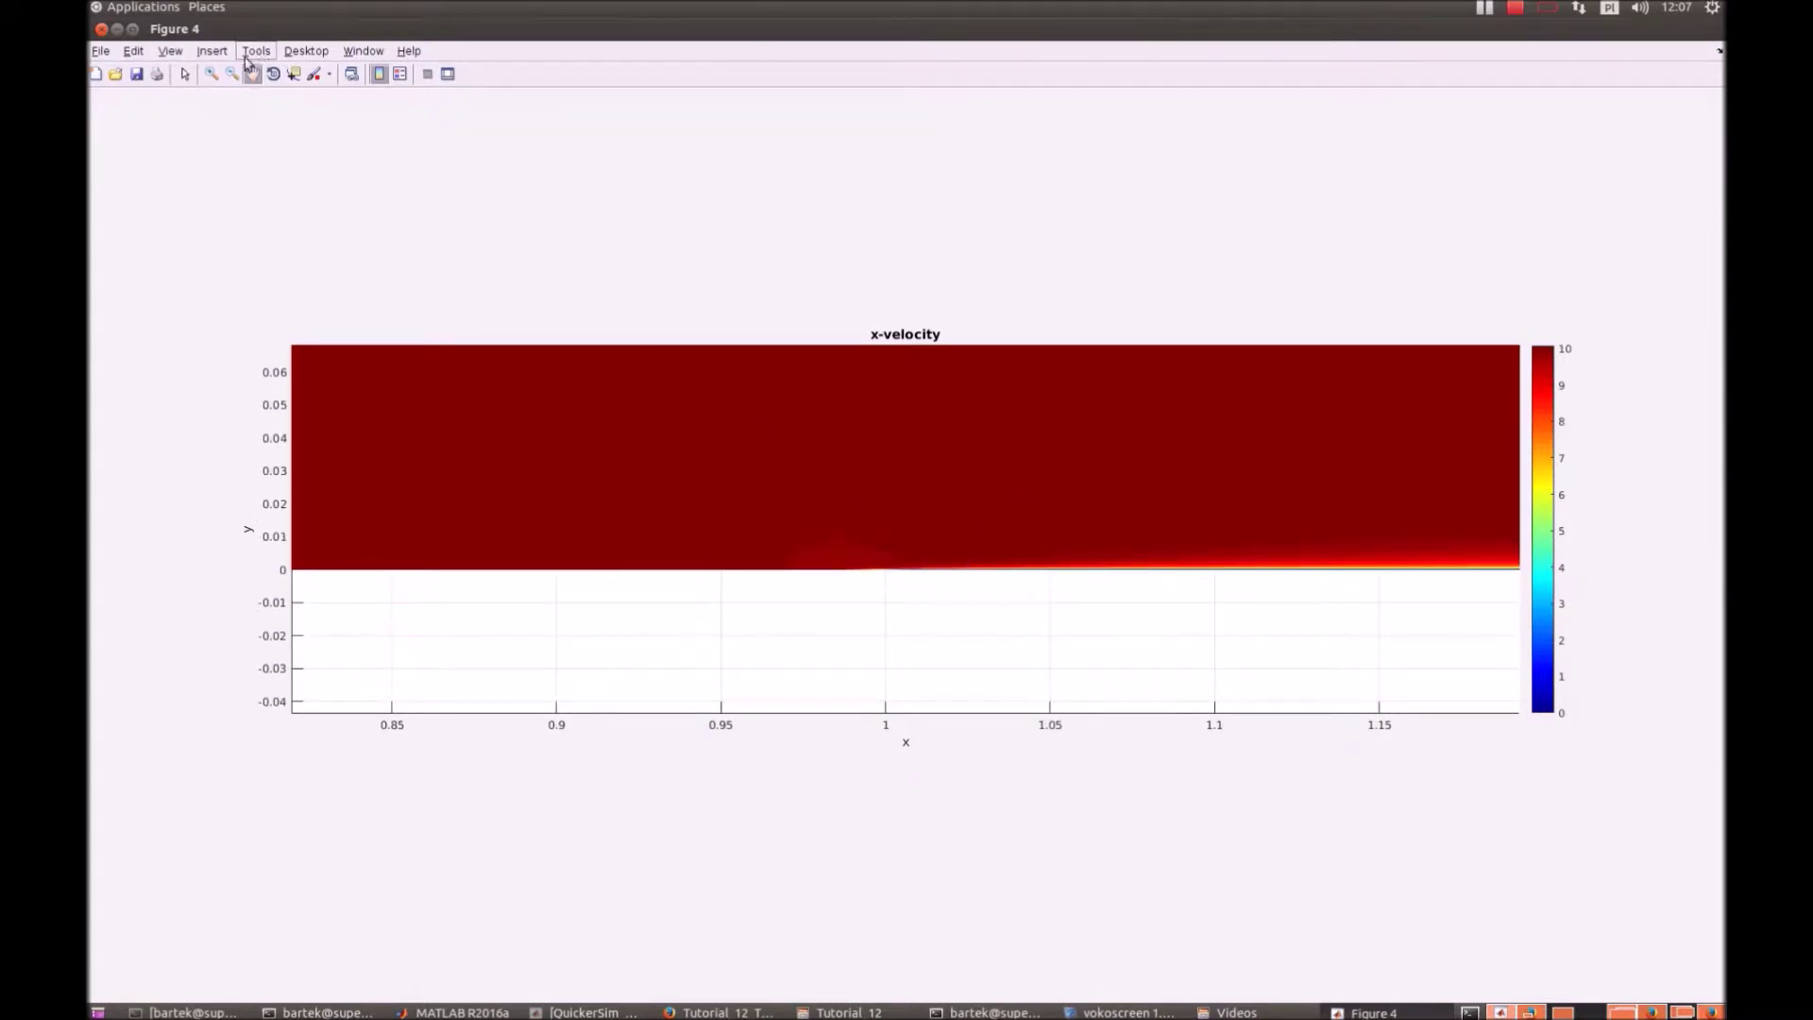
pyautogui.click(211, 74)
pyautogui.moveTo(850, 538); pyautogui.dragTo(891, 607)
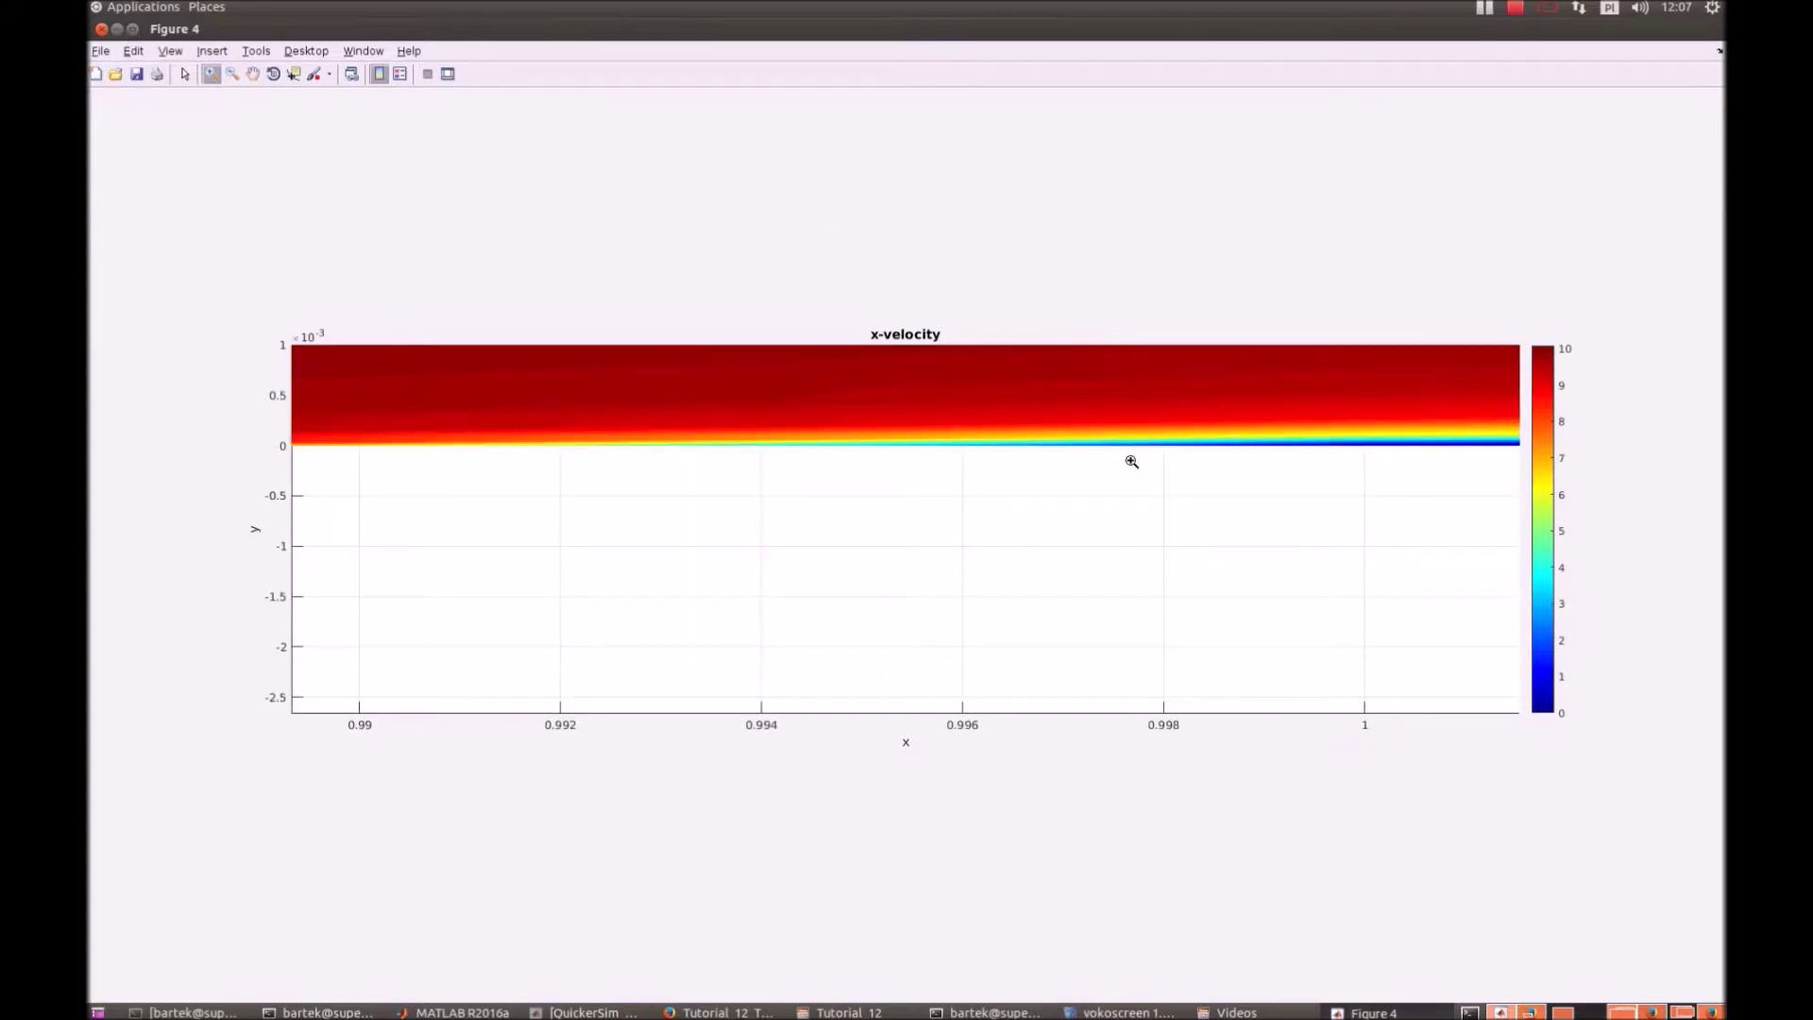
pyautogui.hotkey('ctrl', 'w')
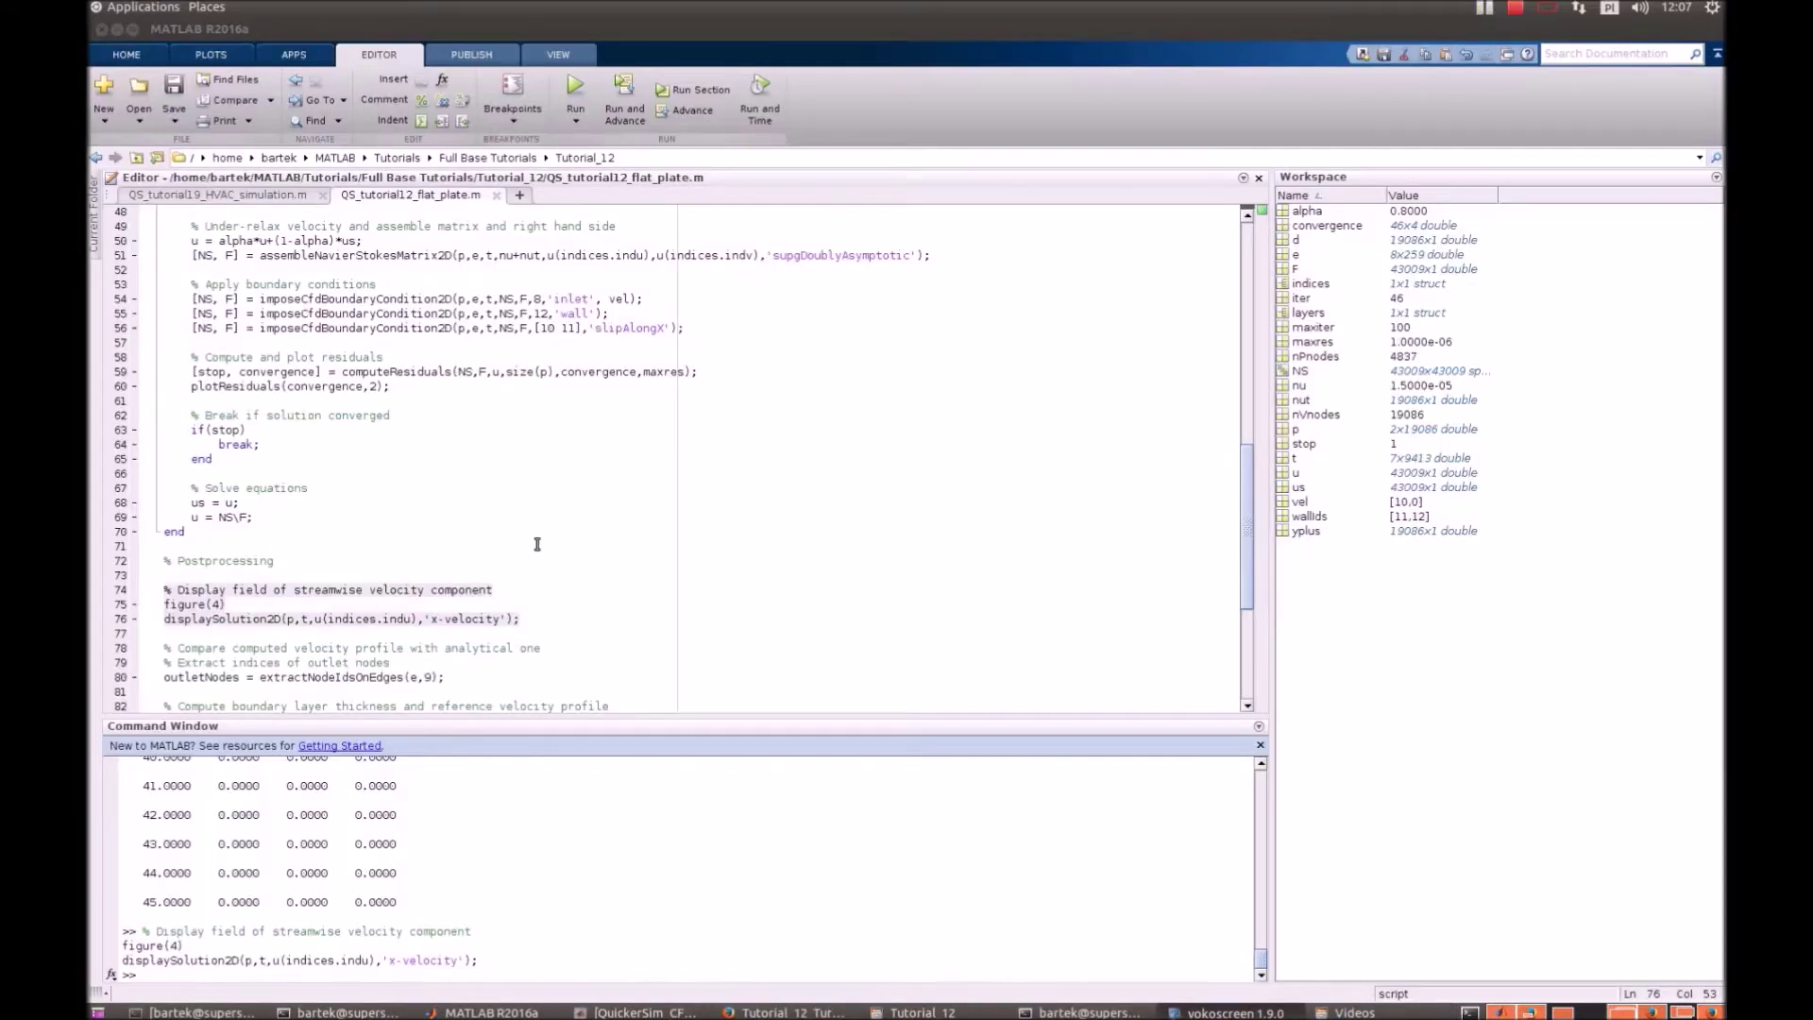
pyautogui.scroll(-1, 537, 544)
pyautogui.scroll(-1, 537, 545)
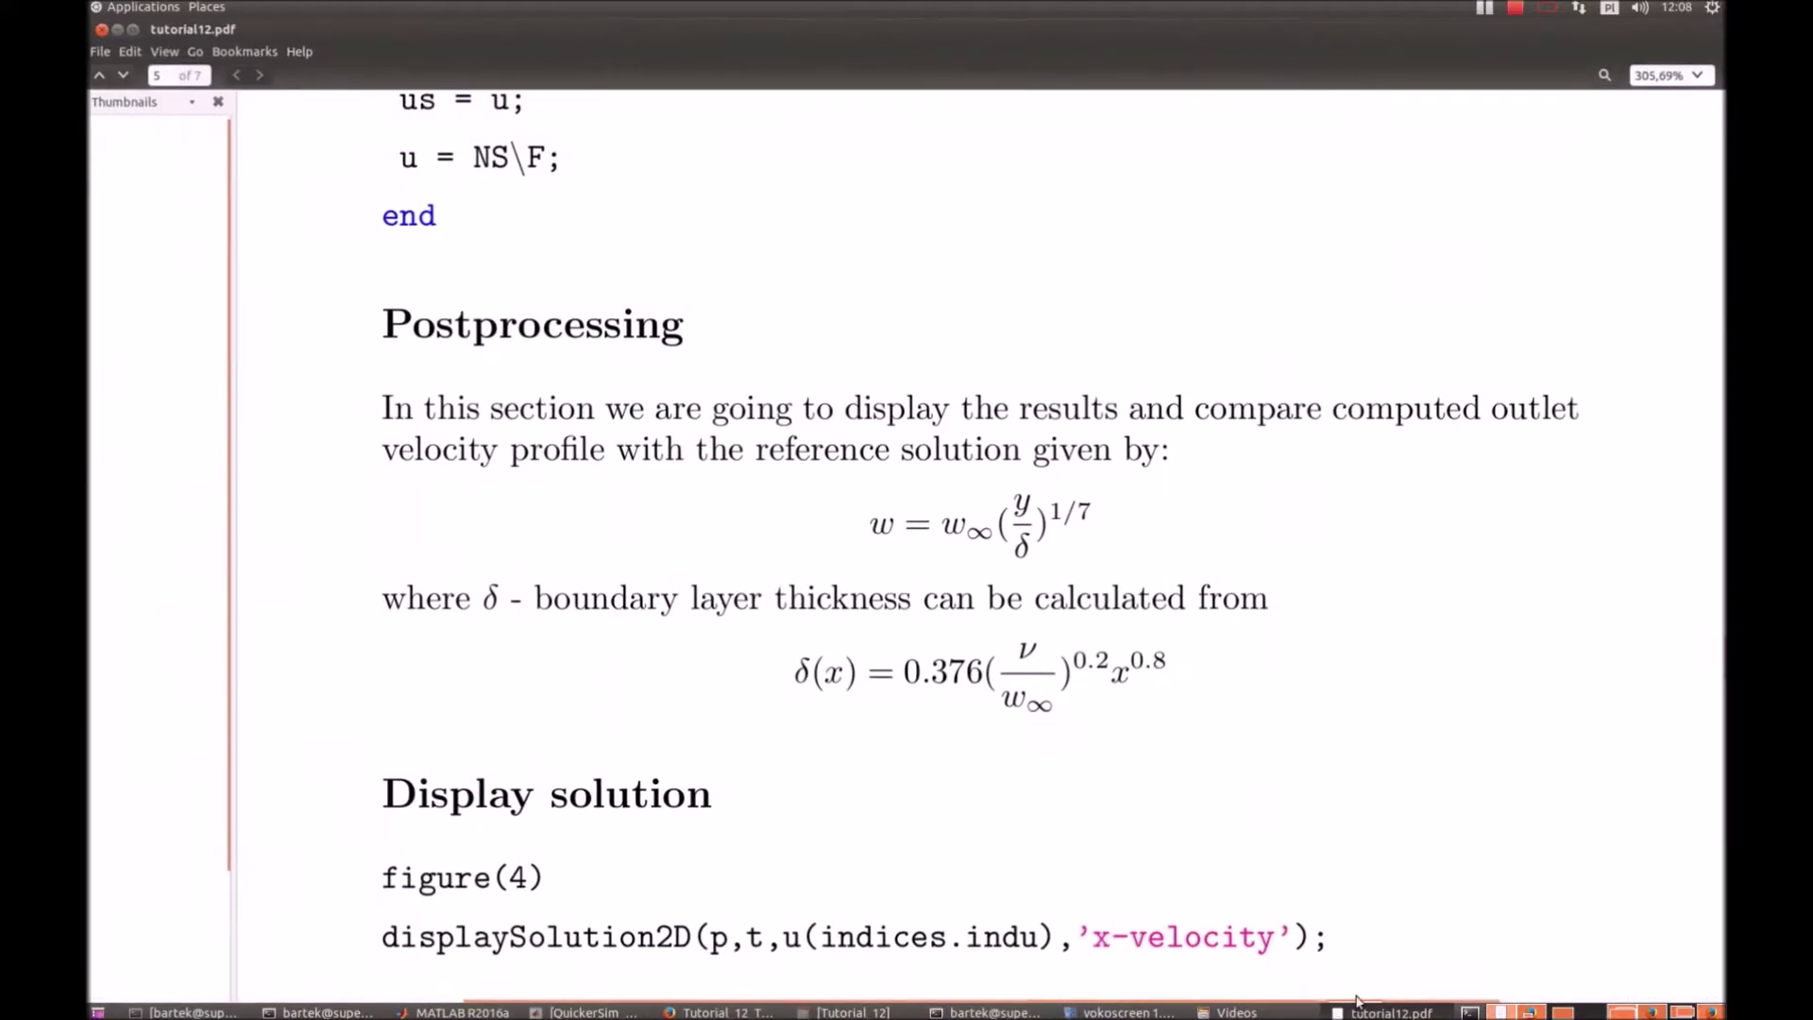
# Highlight w, δ, δ(x) and x in the 1/7 power-law and thickness formulas.
pyautogui.doubleClick(880, 524)
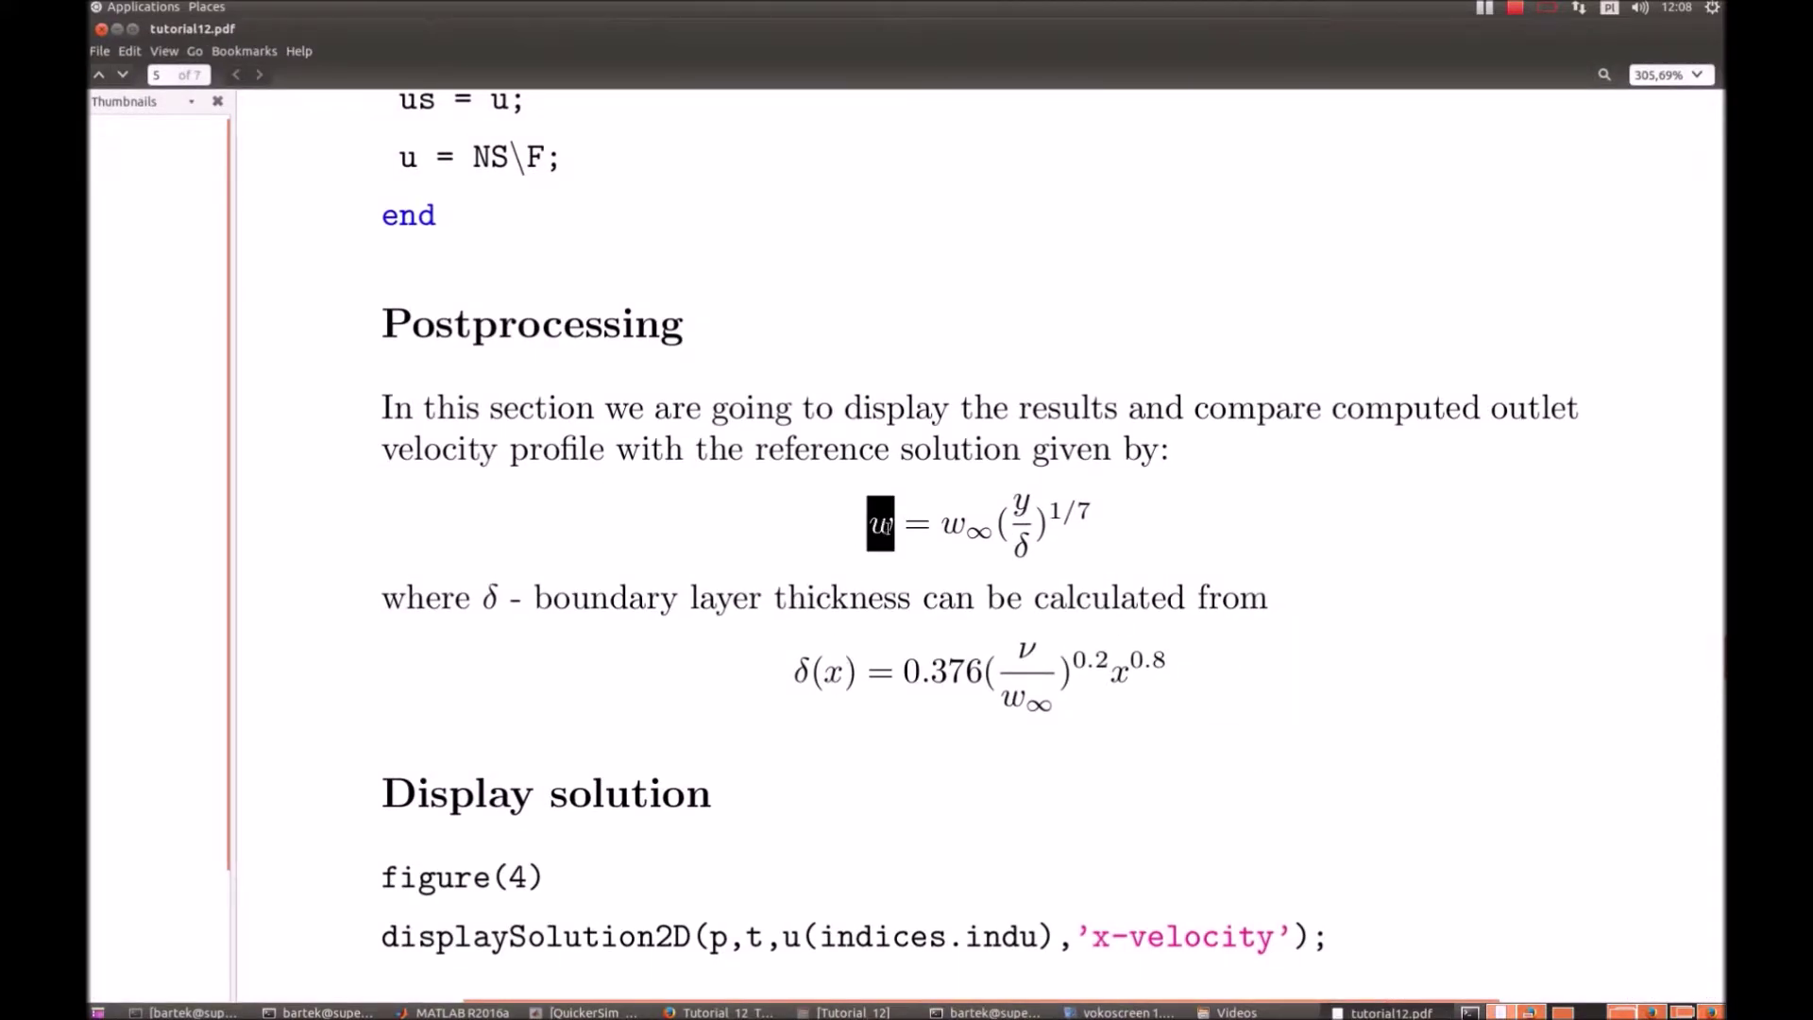
pyautogui.click(1018, 547)
pyautogui.doubleClick(1020, 545)
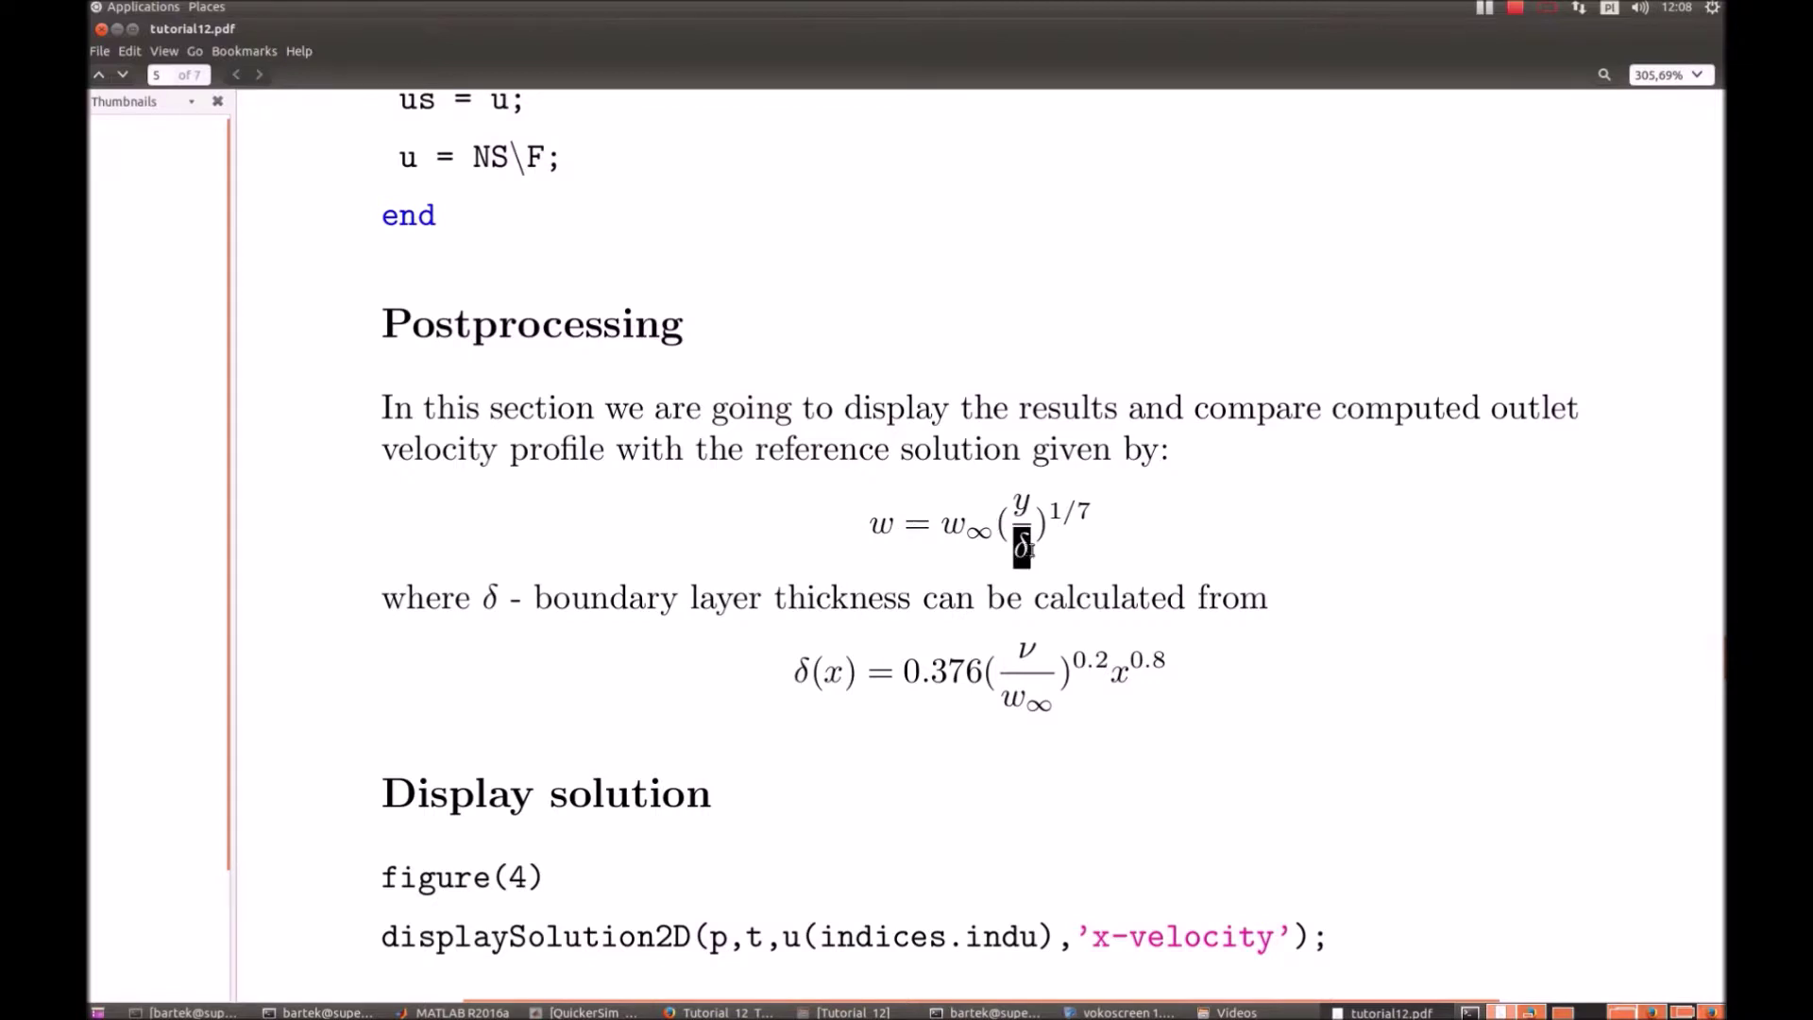
pyautogui.click(1022, 545)
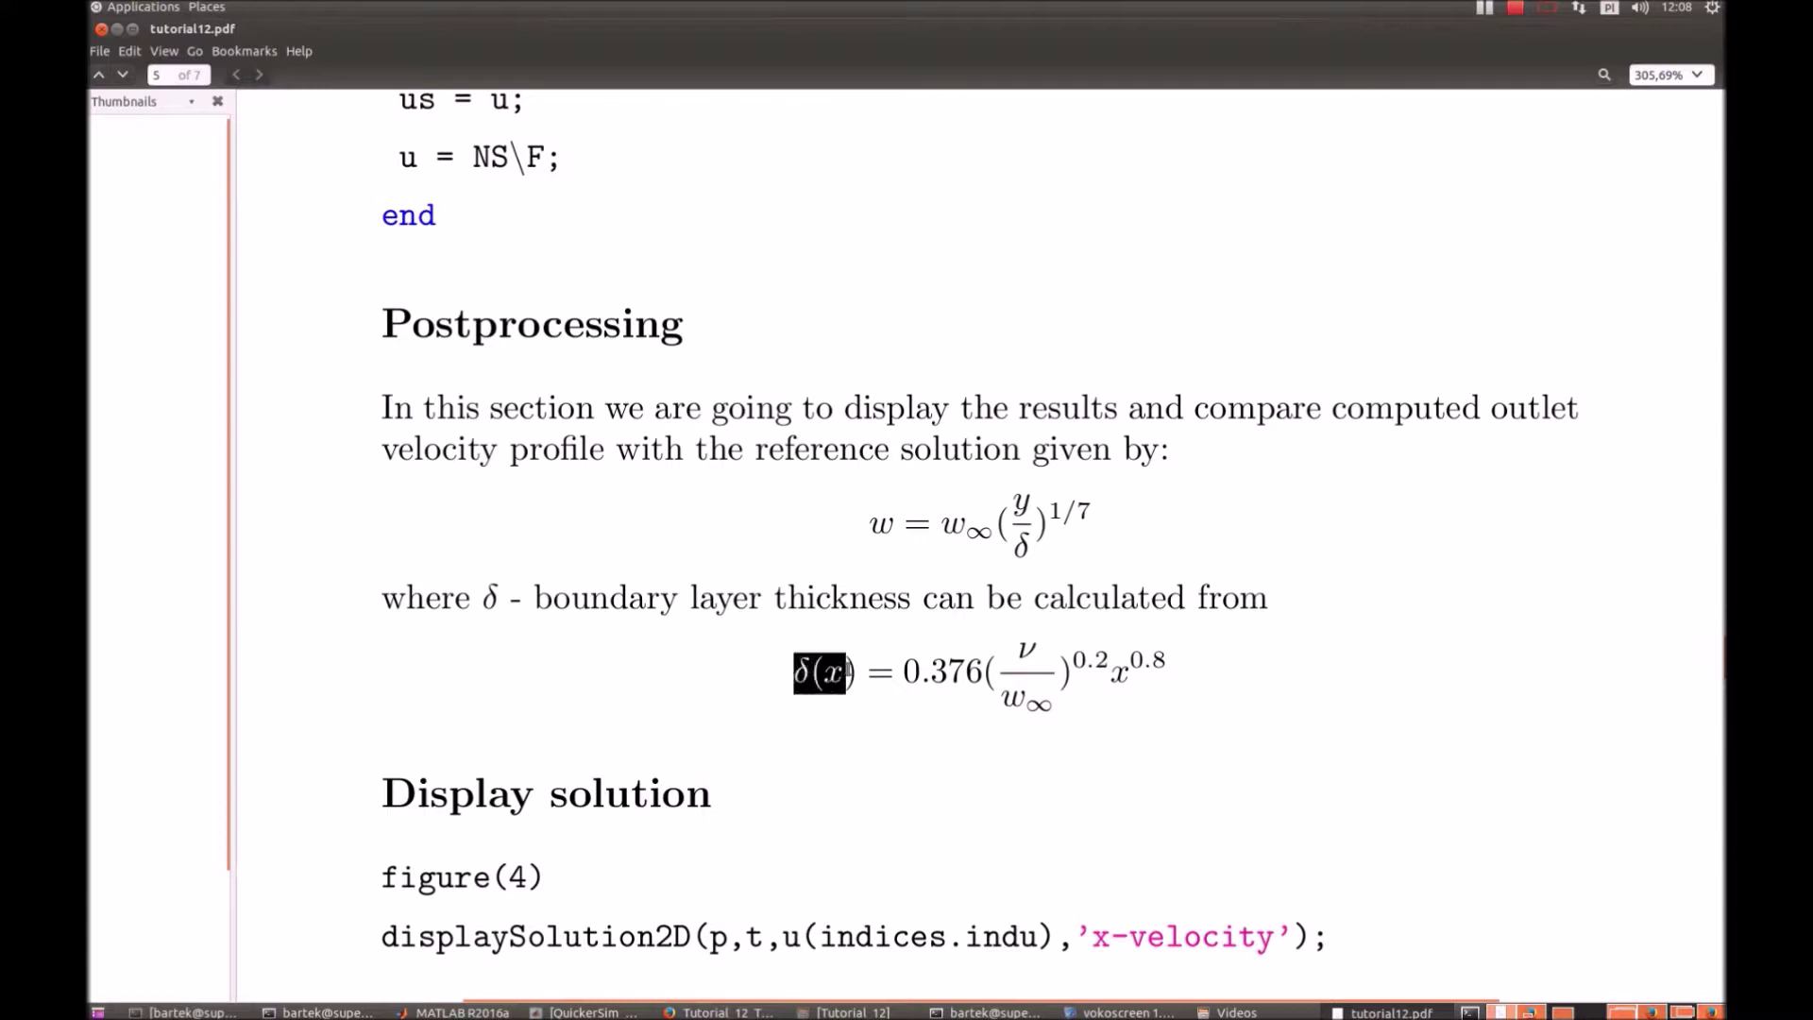
pyautogui.moveTo(798, 671); pyautogui.dragTo(854, 671)
pyautogui.moveTo(1109, 673); pyautogui.dragTo(1132, 672)
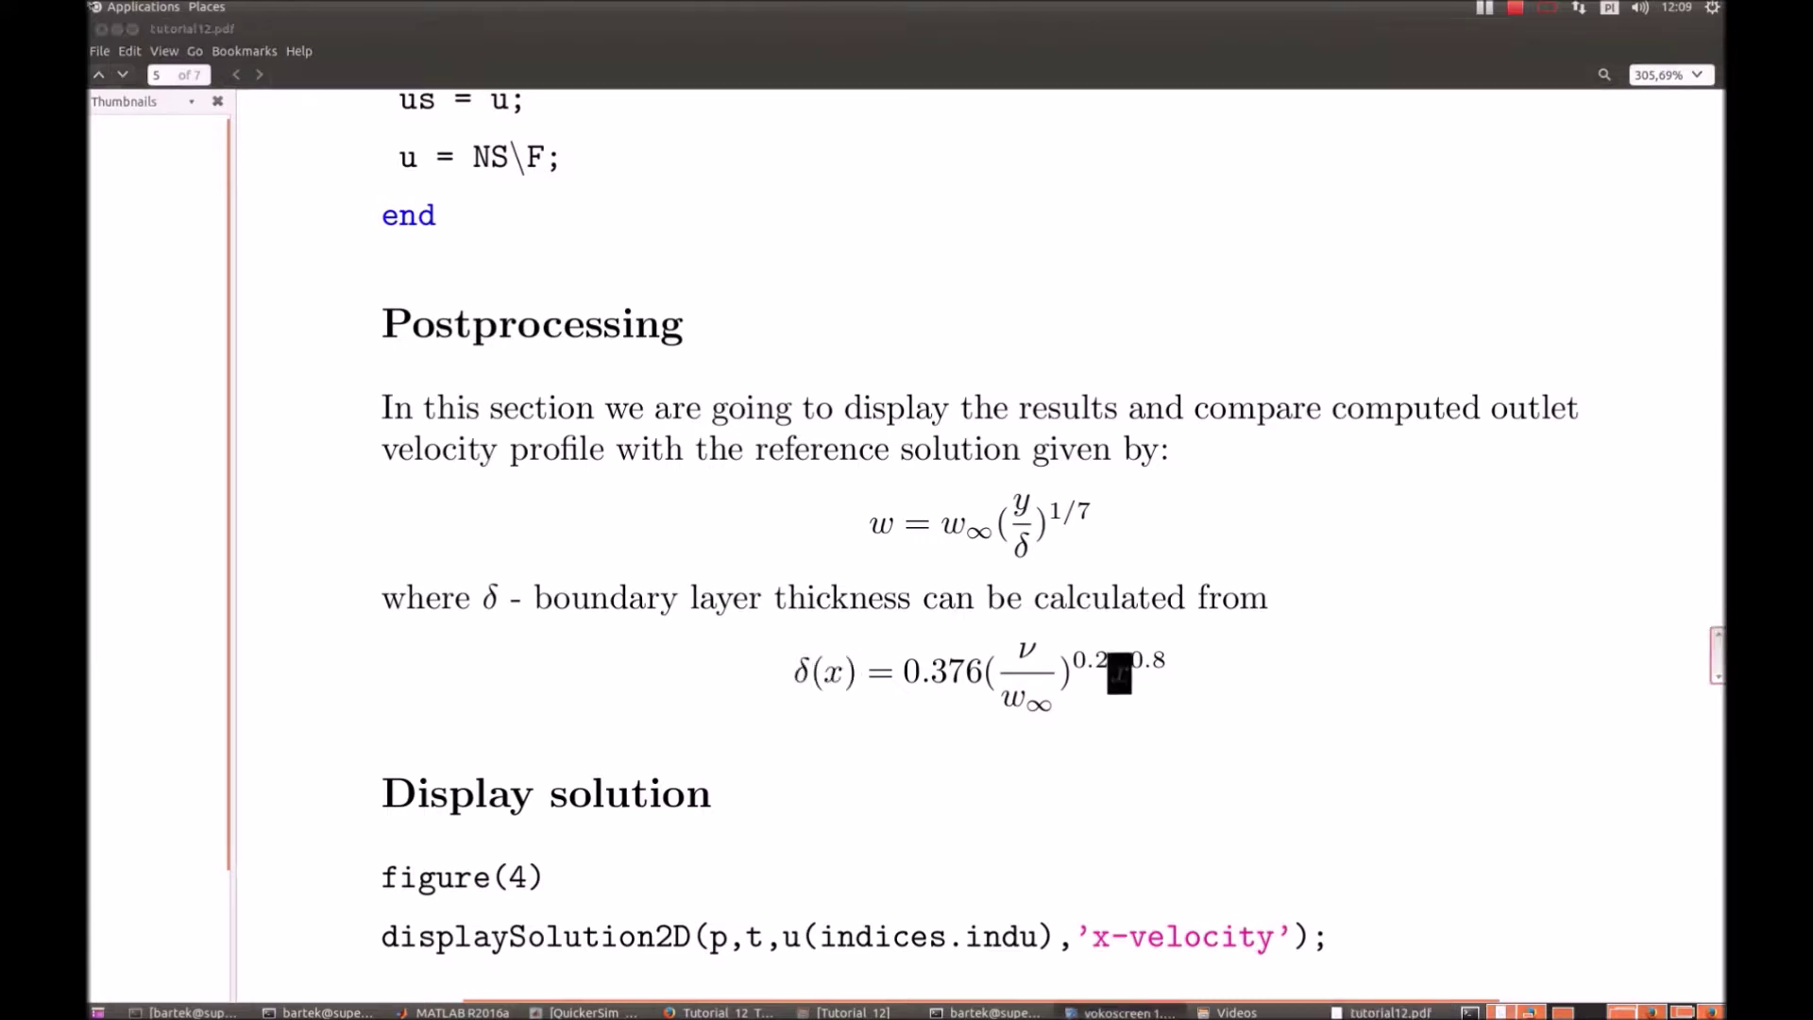
# Close the PDF and highlight outletNodes, extractNodeIdsOnEdges(e,9), deltaout and nu in the script.
pyautogui.click(101, 31)
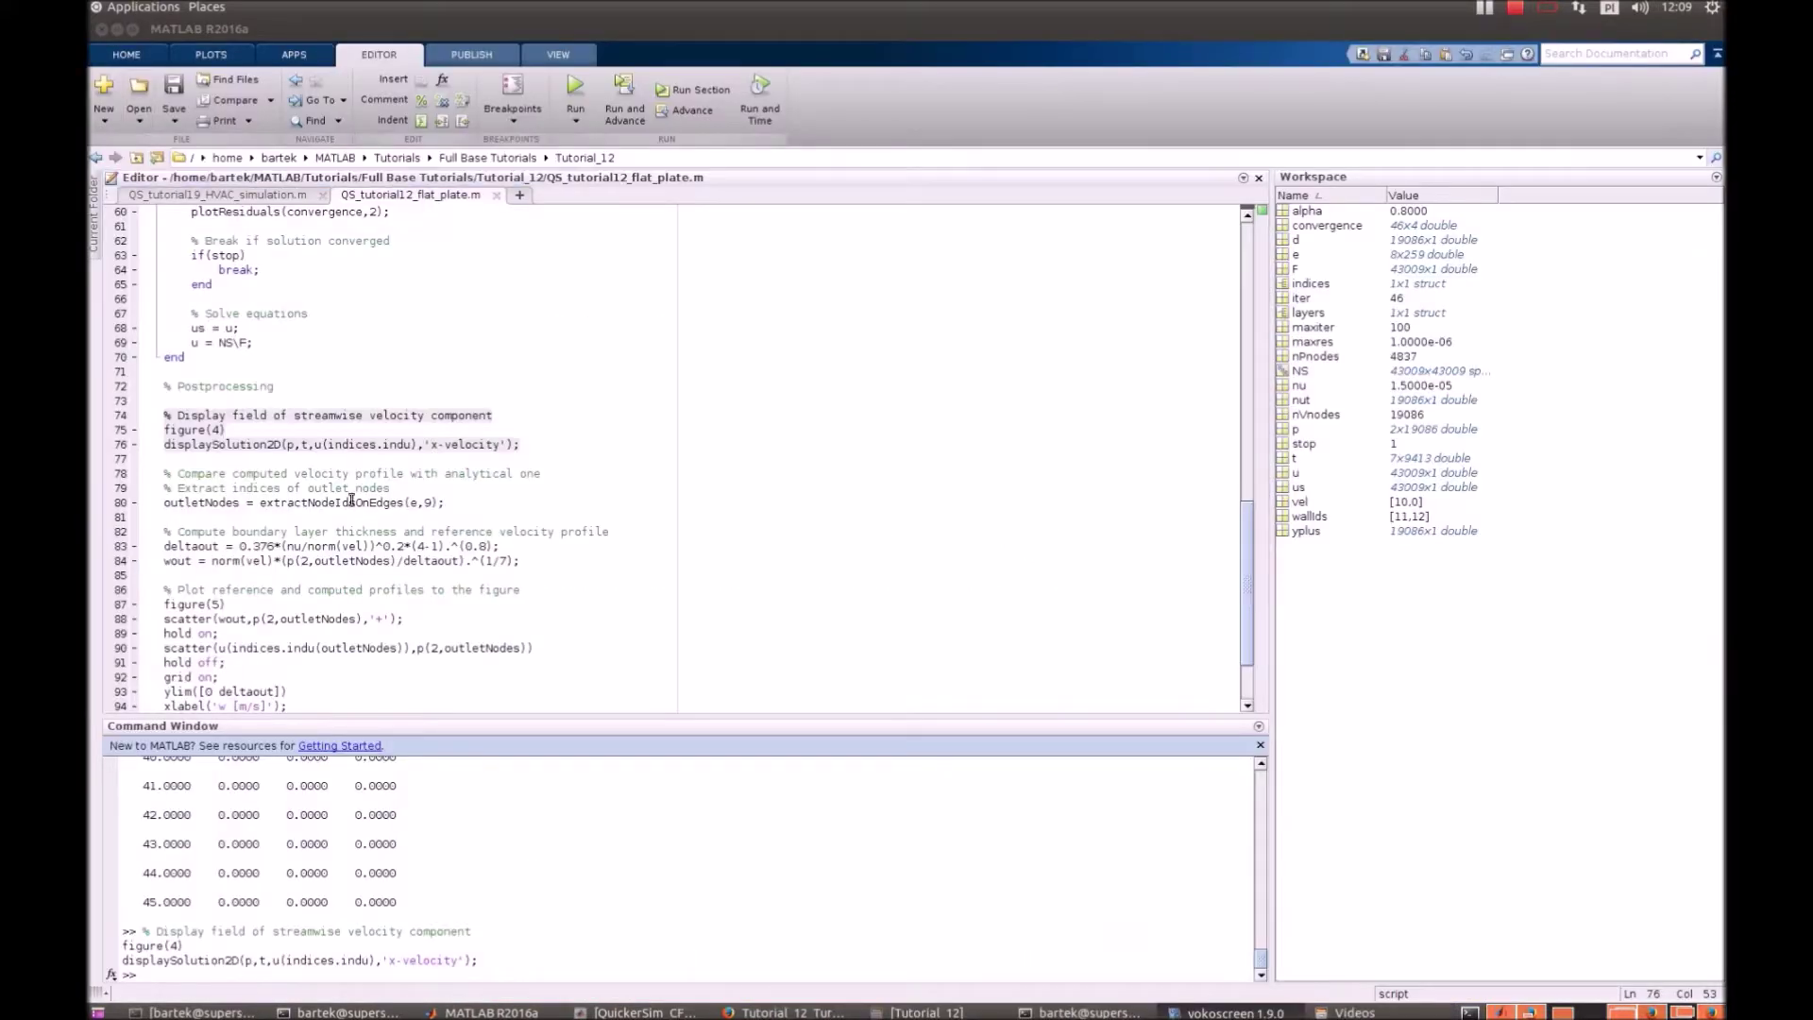
pyautogui.scroll(-1, 311, 590)
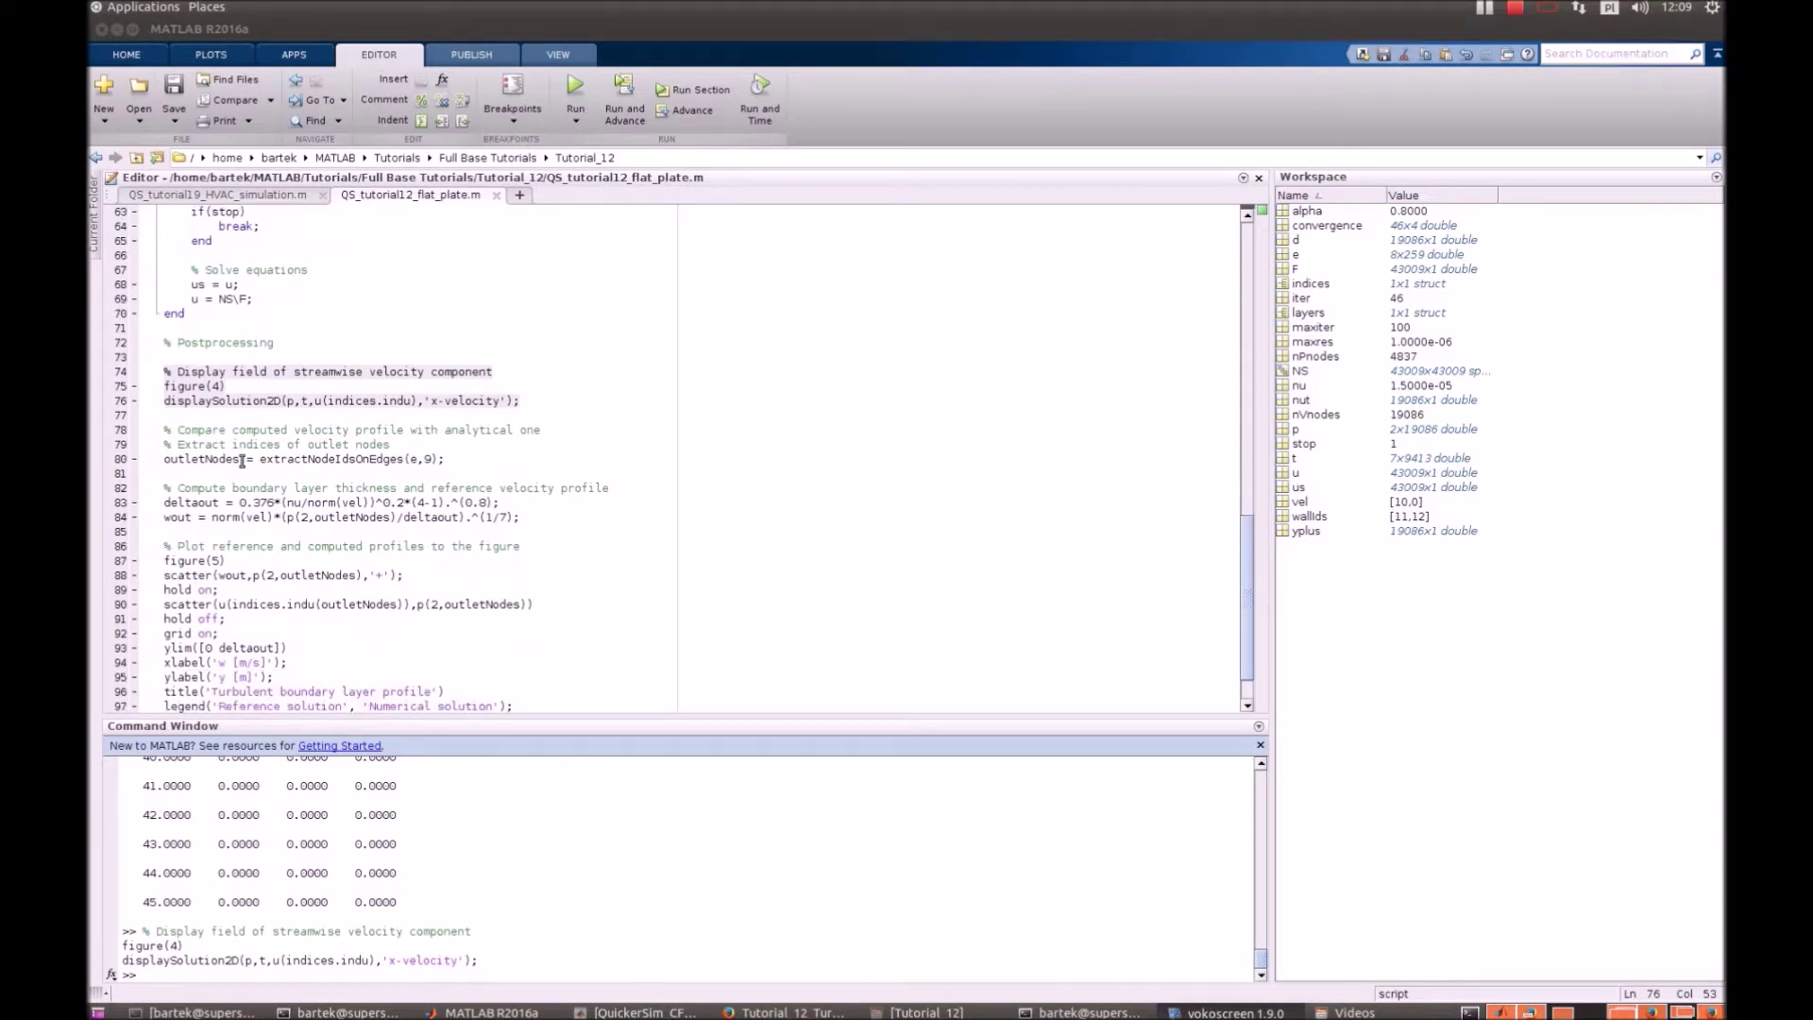
pyautogui.moveTo(161, 459); pyautogui.dragTo(230, 458)
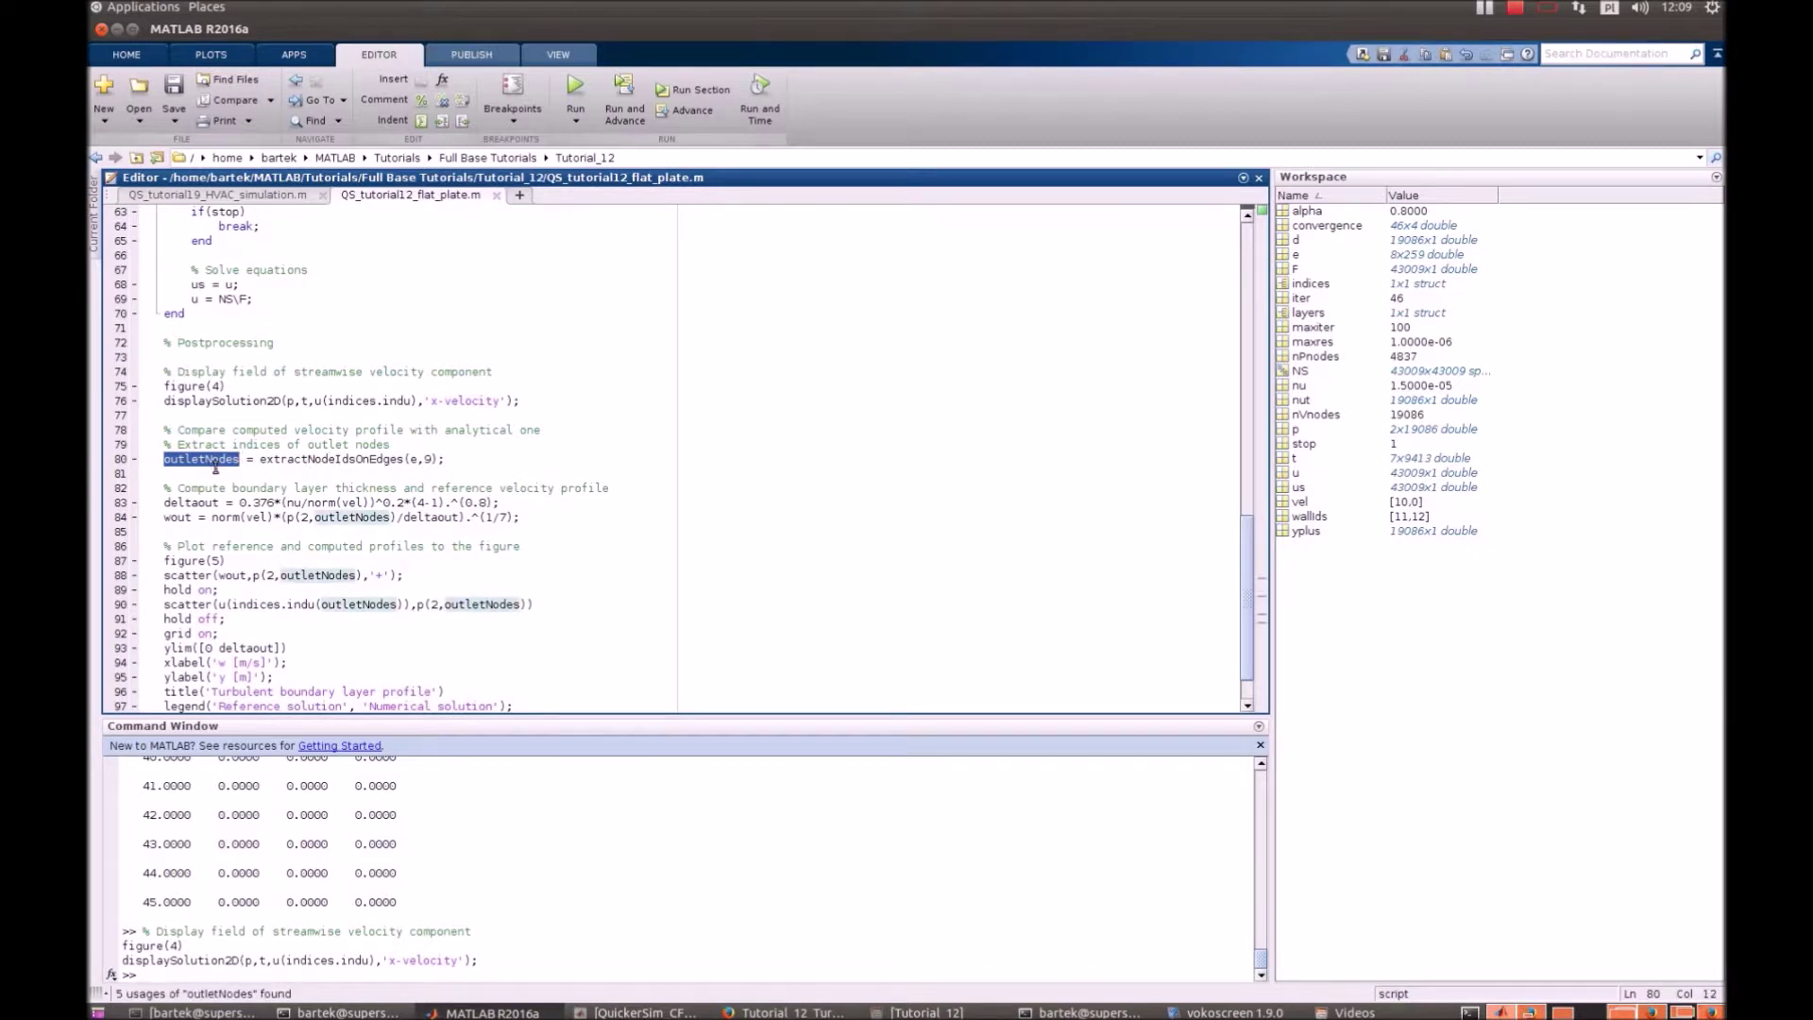
pyautogui.moveTo(260, 460); pyautogui.dragTo(442, 460)
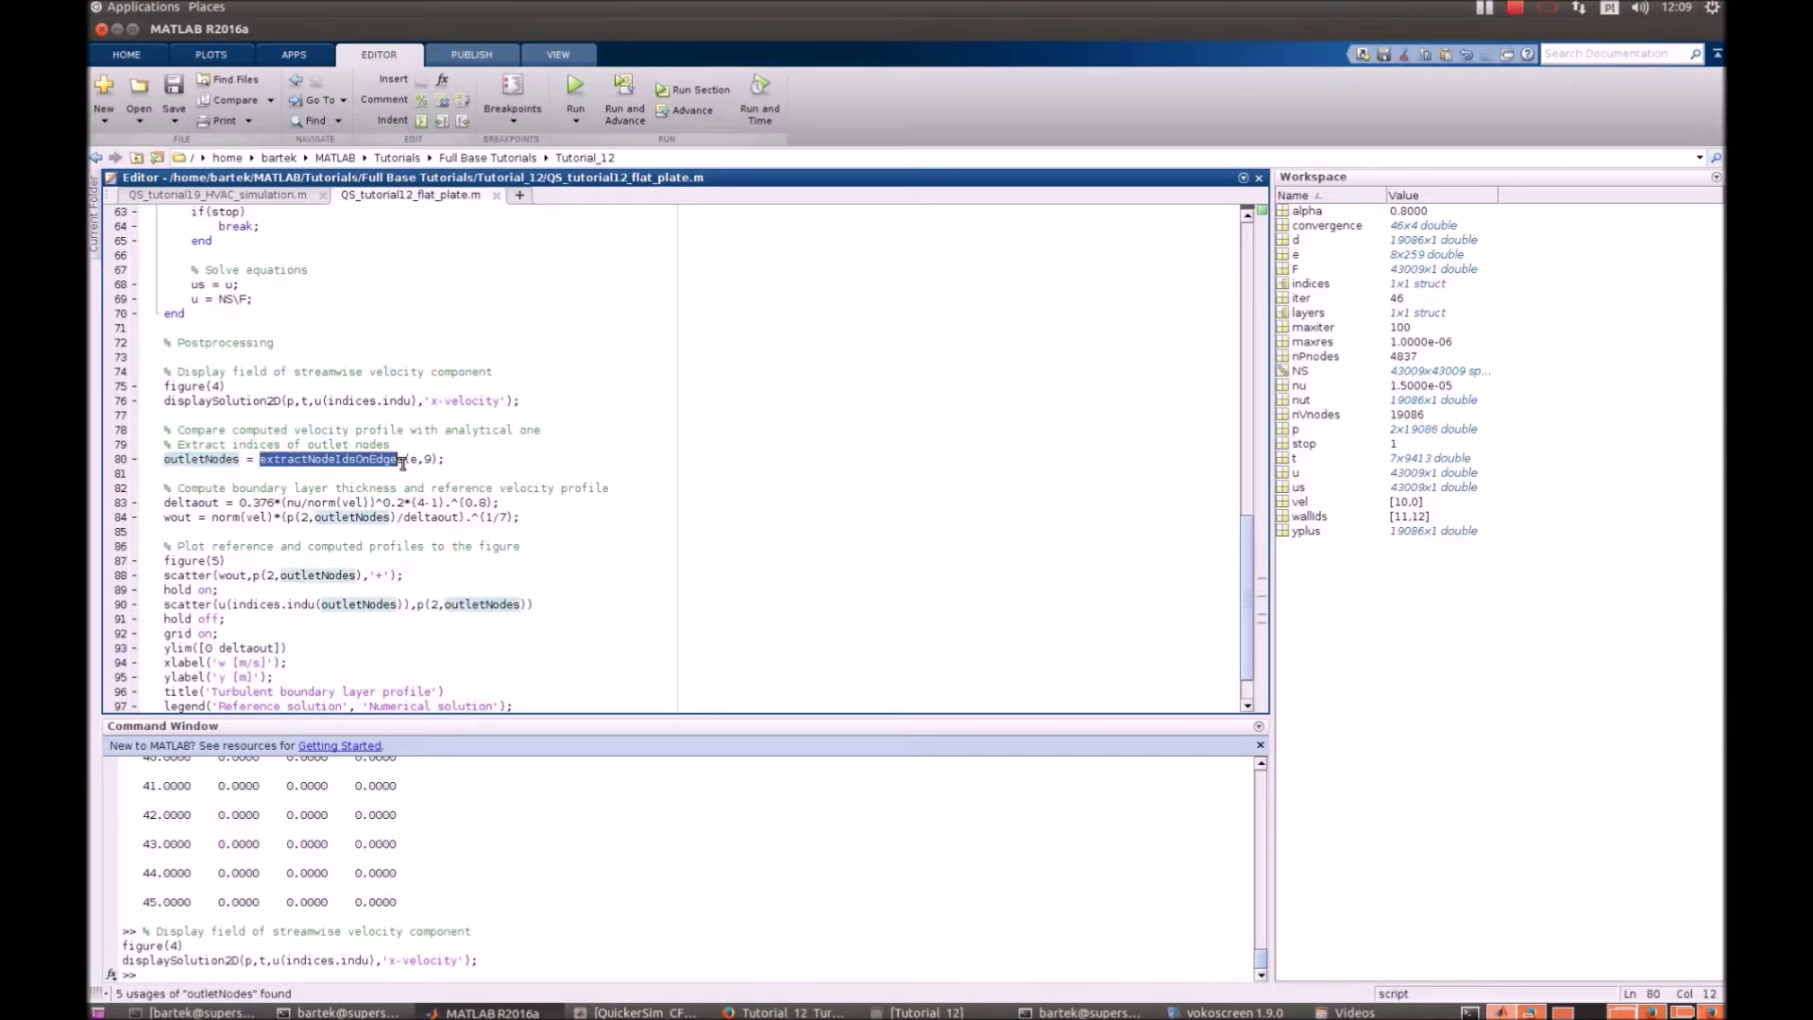
pyautogui.click(442, 460)
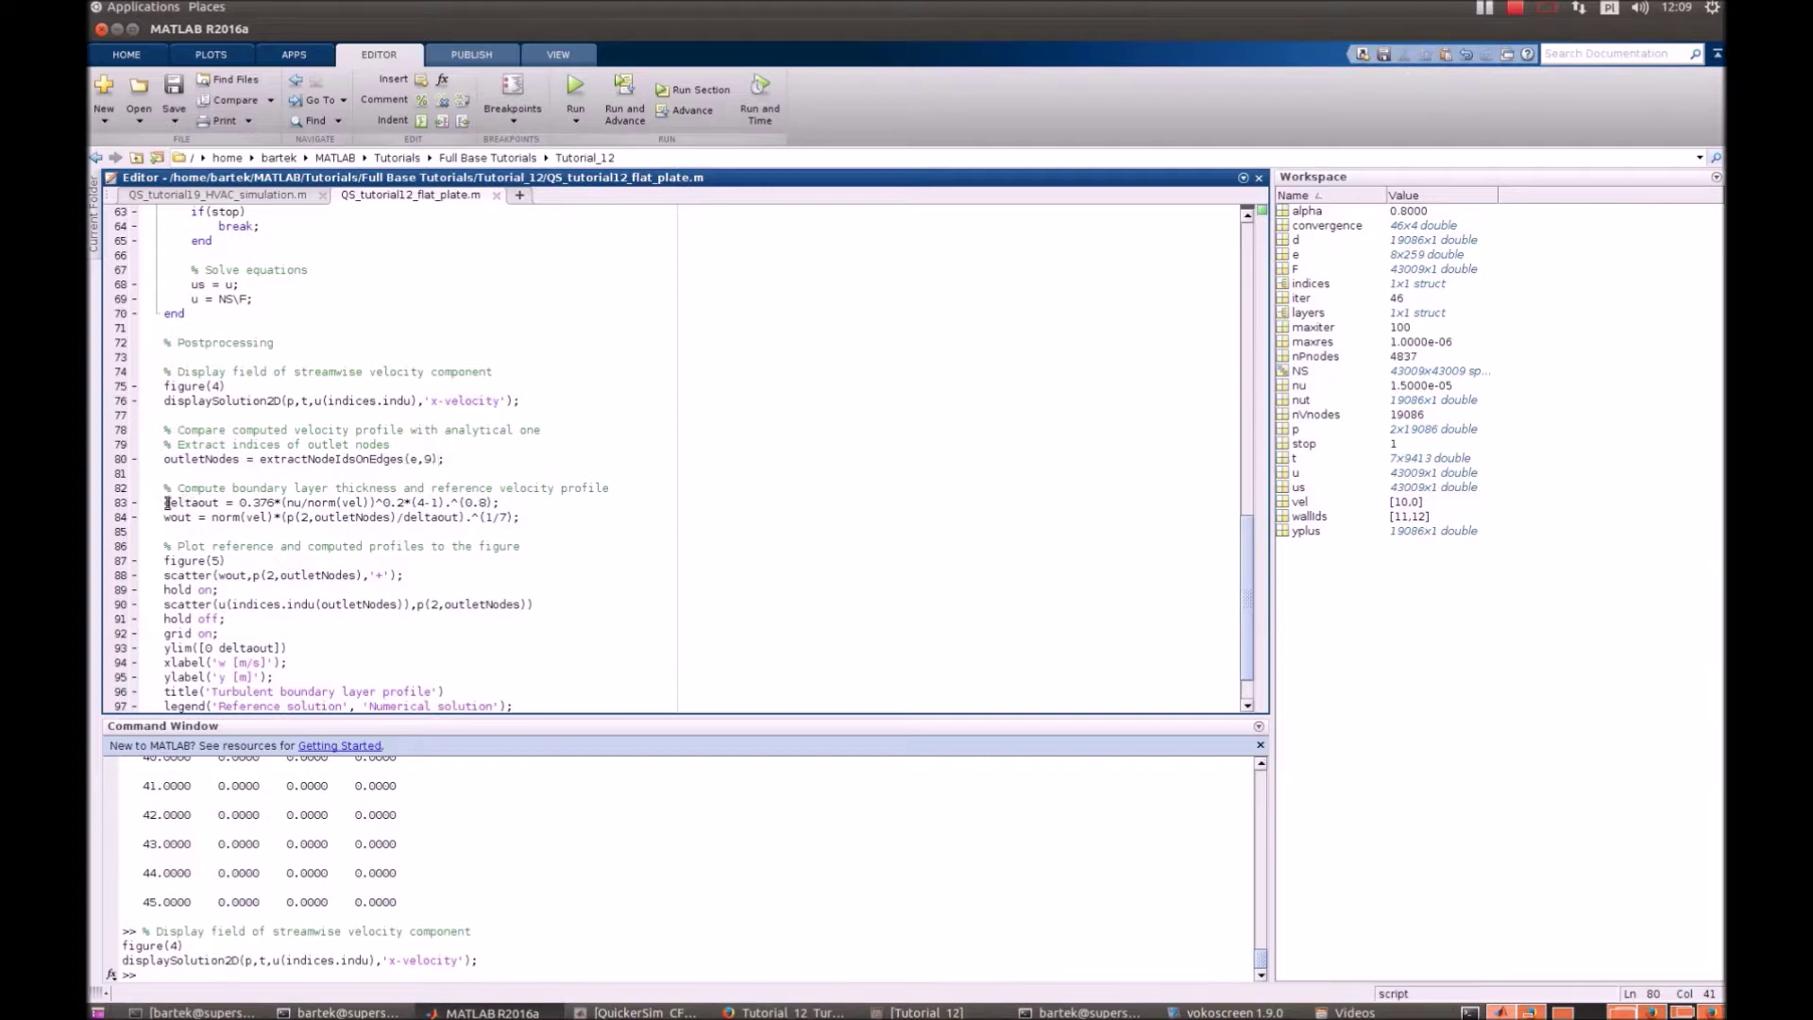
pyautogui.moveTo(165, 502); pyautogui.dragTo(220, 504)
pyautogui.click(318, 502)
pyautogui.click(281, 502)
pyautogui.scroll(-1, 206, 439)
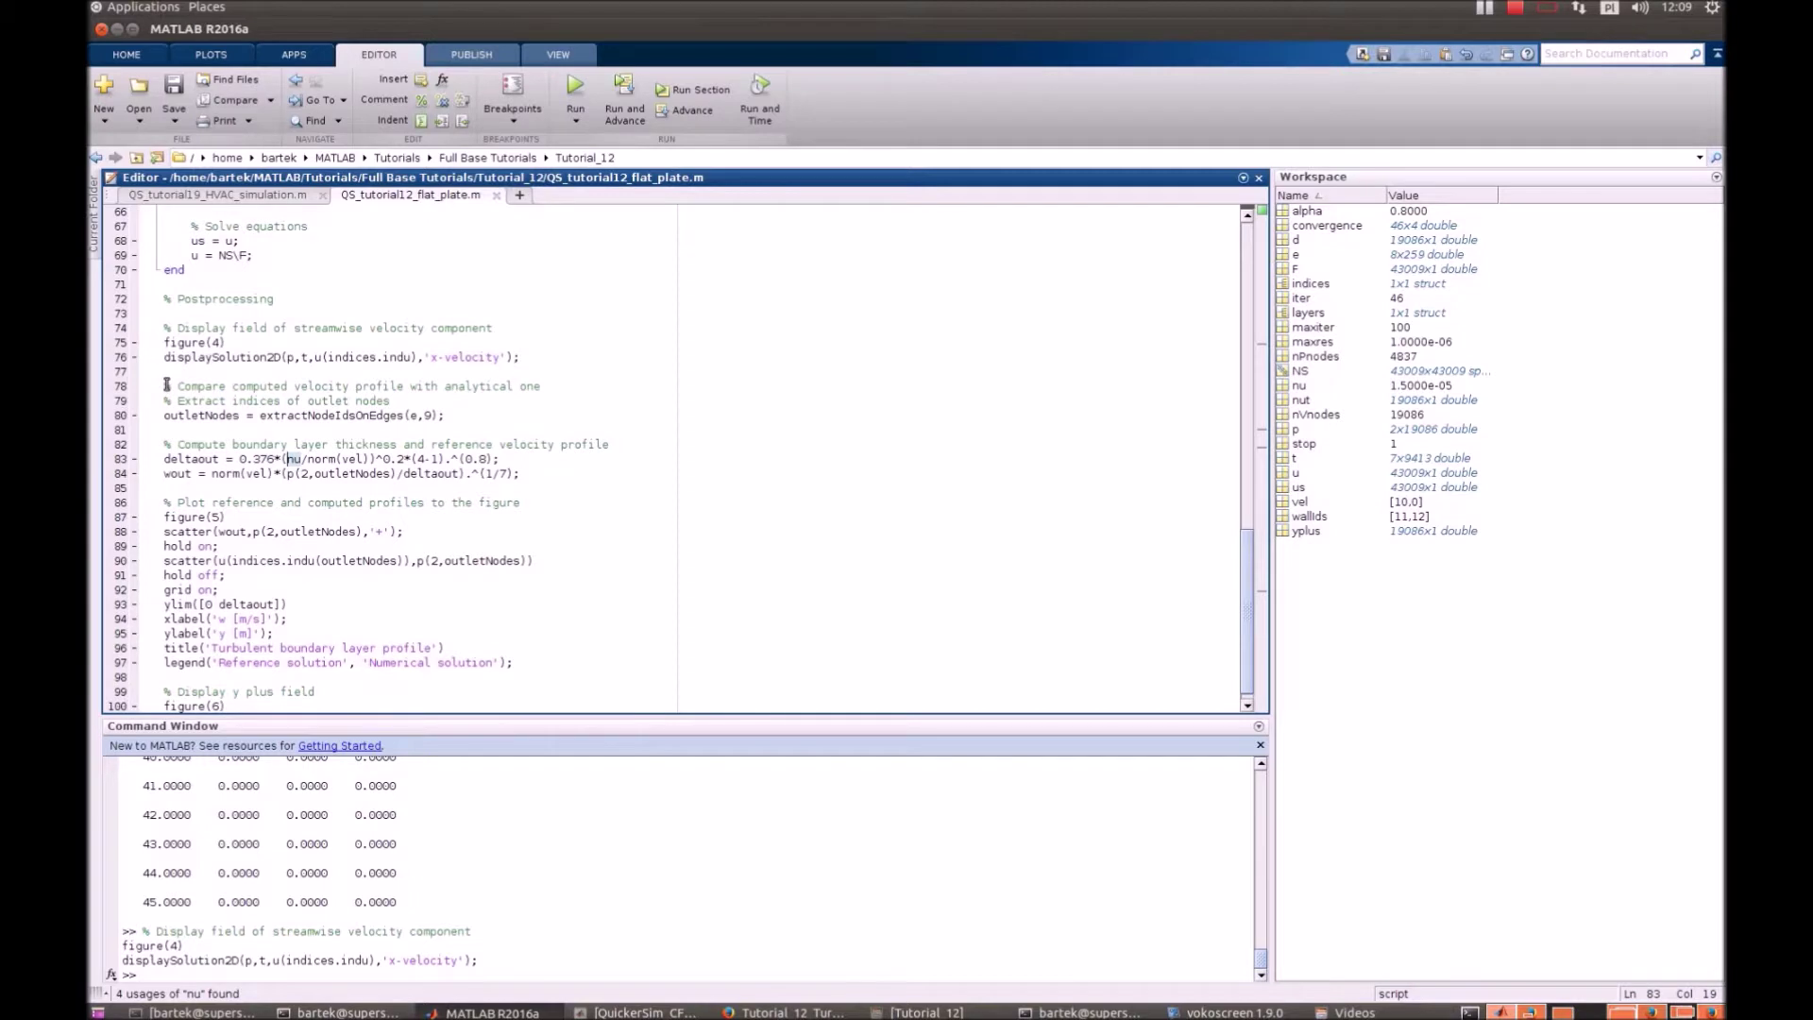
pyautogui.moveTo(166, 383)
pyautogui.mouseDown()
pyautogui.moveTo(390, 688)
pyautogui.moveTo(538, 661)
pyautogui.mouseUp()
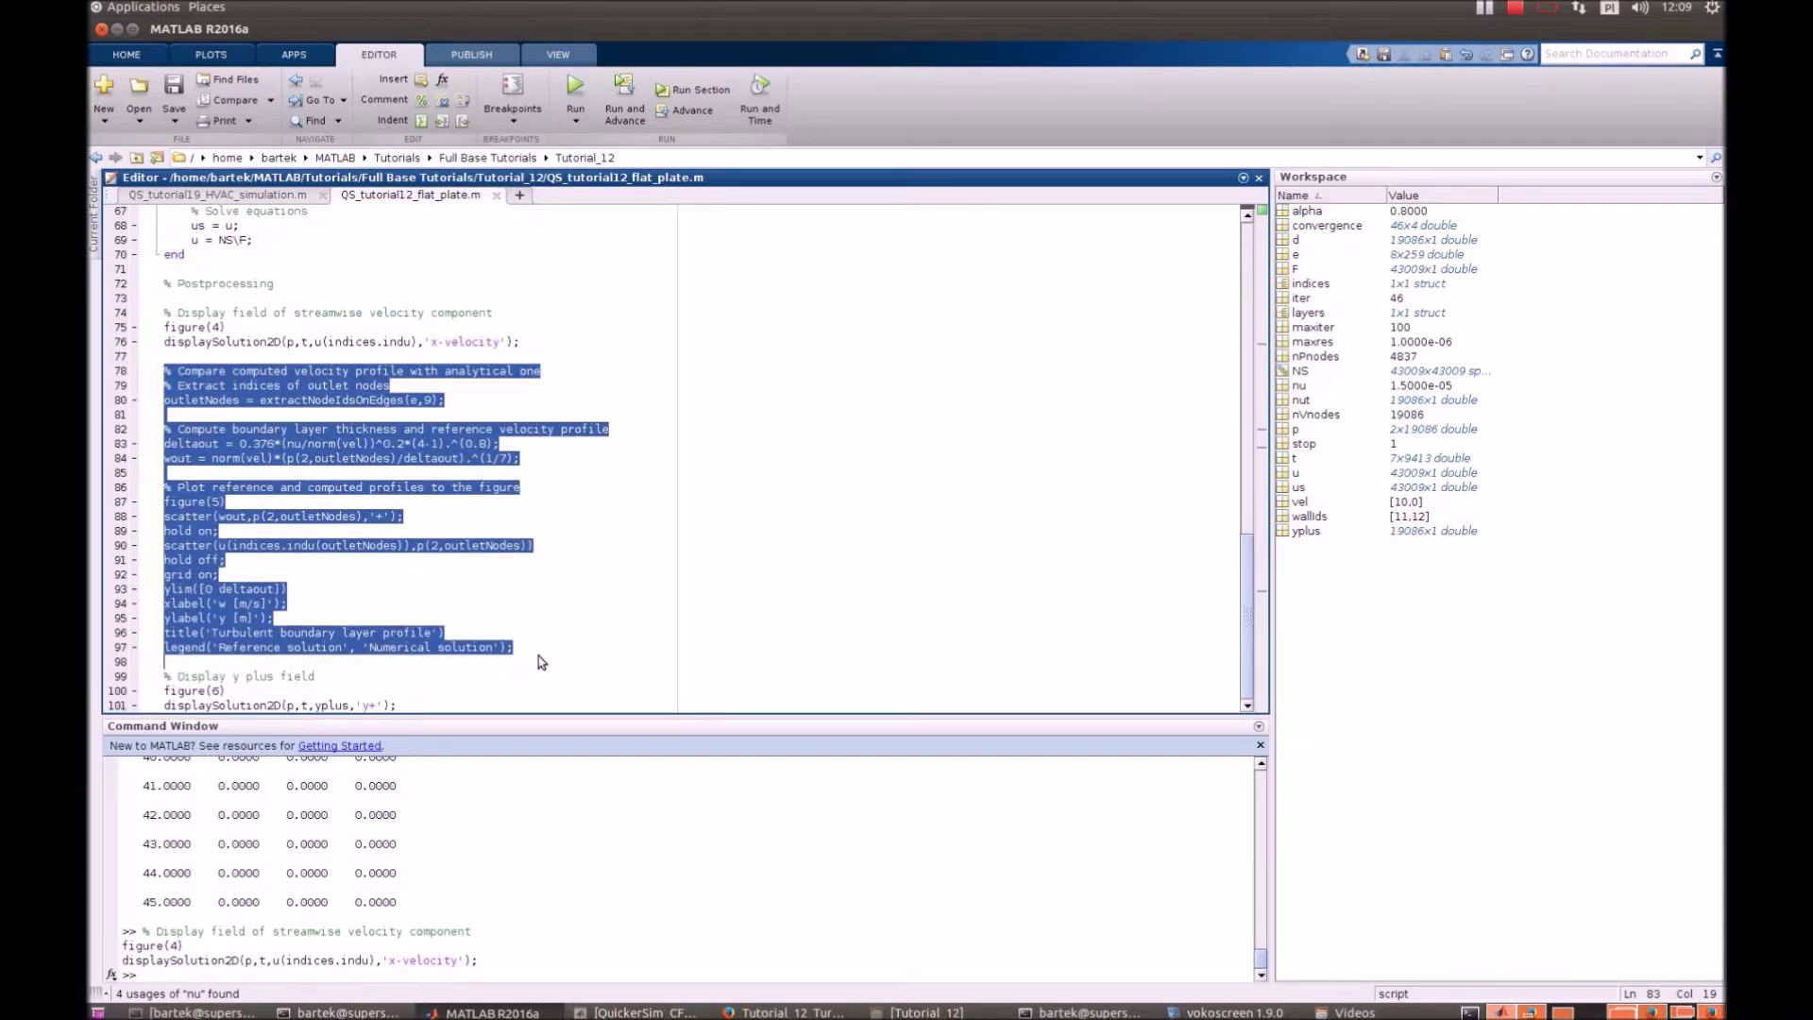
# Evaluate lines 78–99 and enlarge Figure 5 comparing outlet velocities with the 1/7-law profile.
pyautogui.rightClick(331, 521)
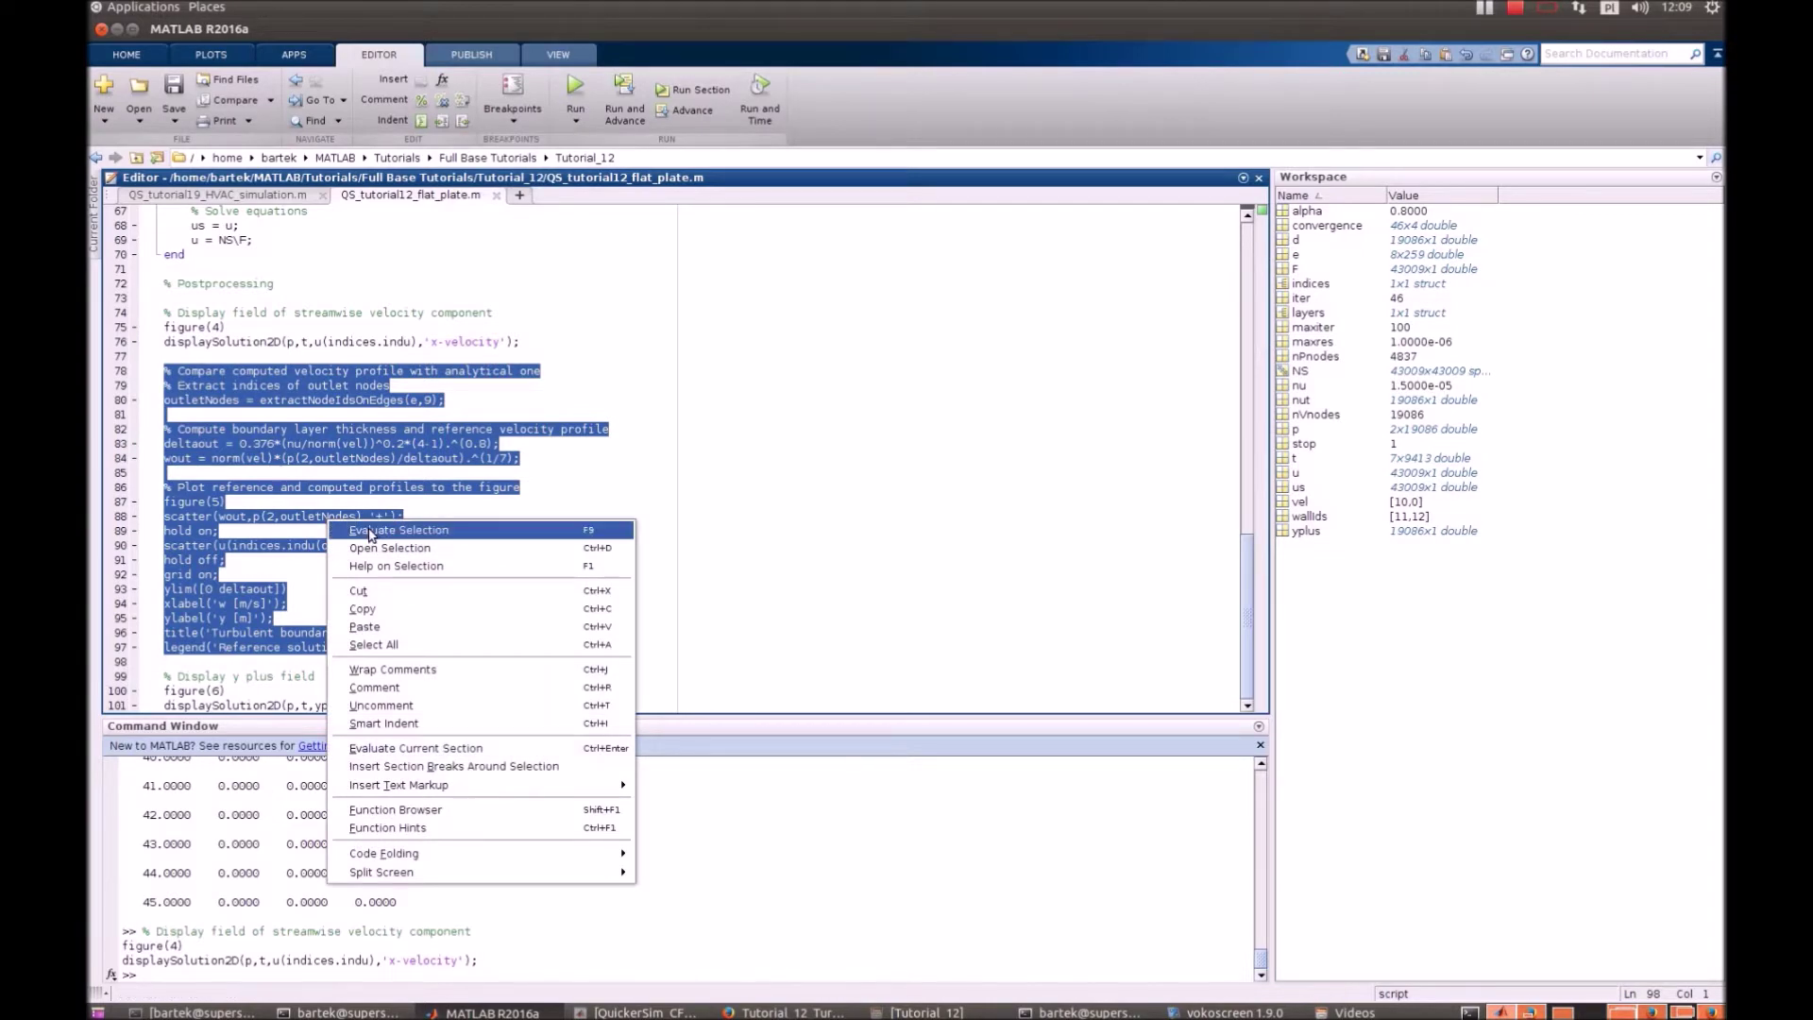
pyautogui.click(371, 533)
pyautogui.moveTo(917, 43)
pyautogui.mouseDown()
pyautogui.moveTo(905, 93)
pyautogui.moveTo(992, 362)
pyautogui.mouseUp()
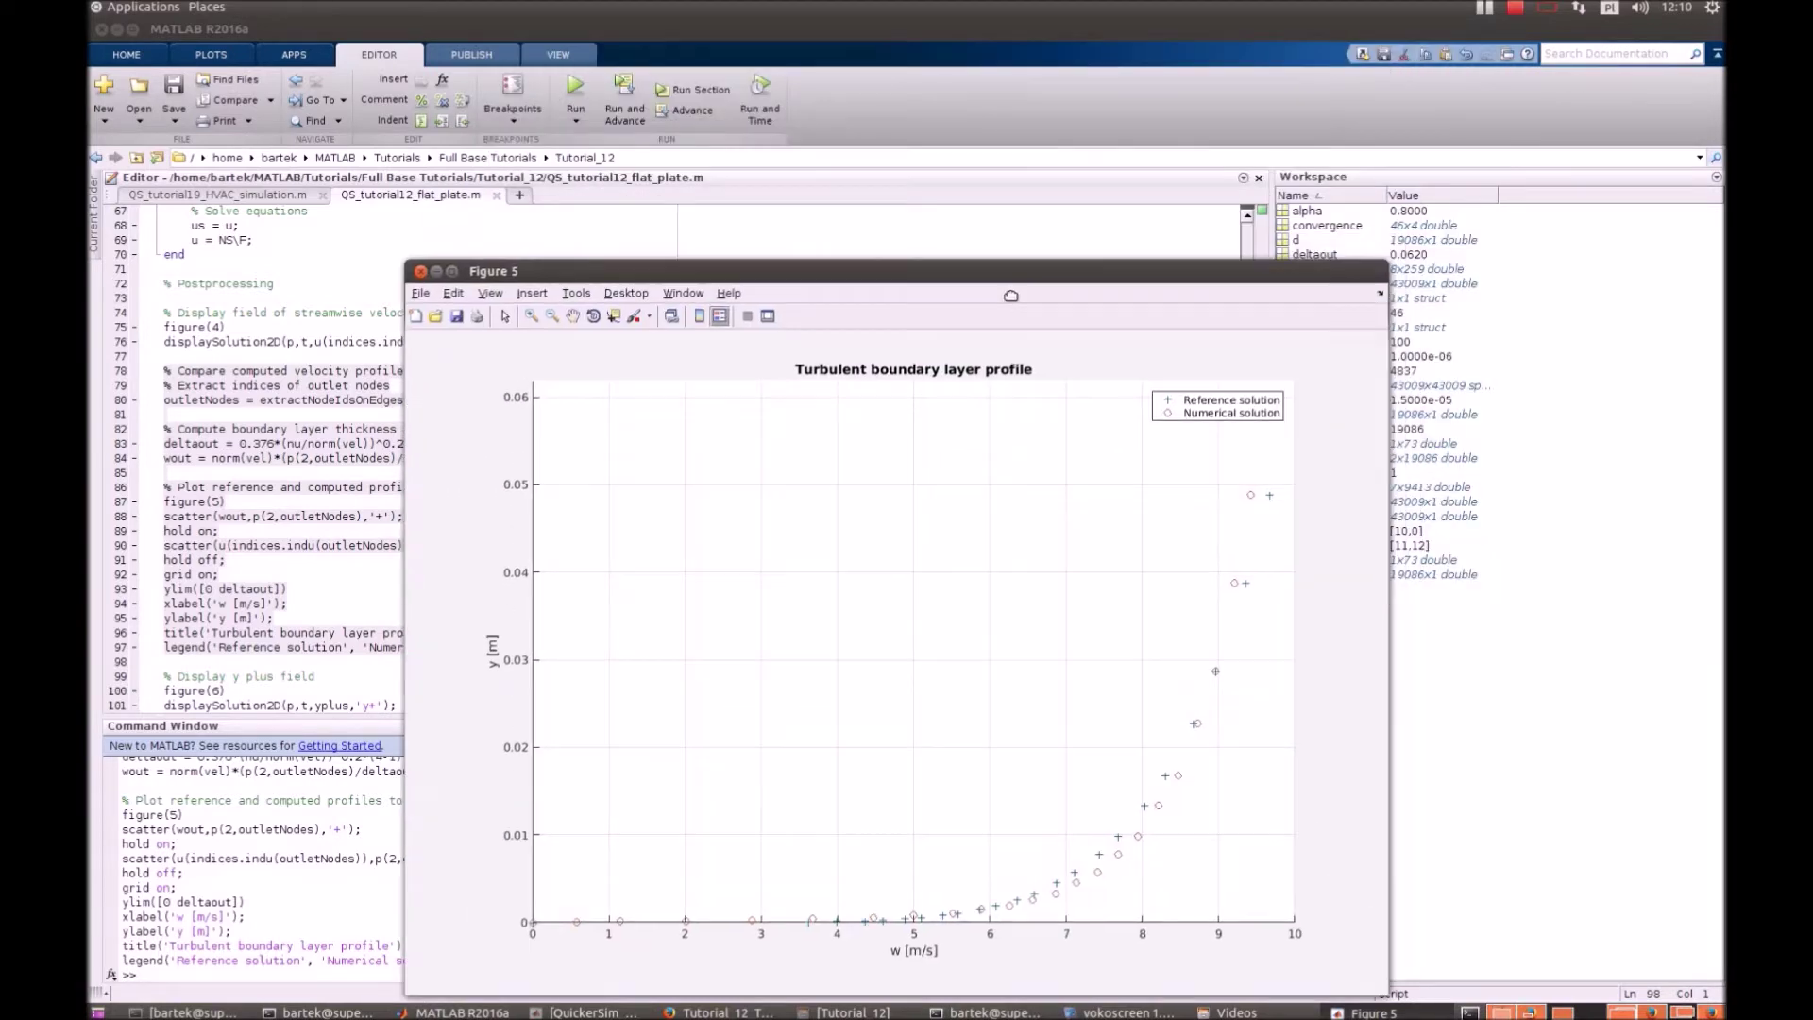
pyautogui.moveTo(1413, 114); pyautogui.dragTo(1054, 248)
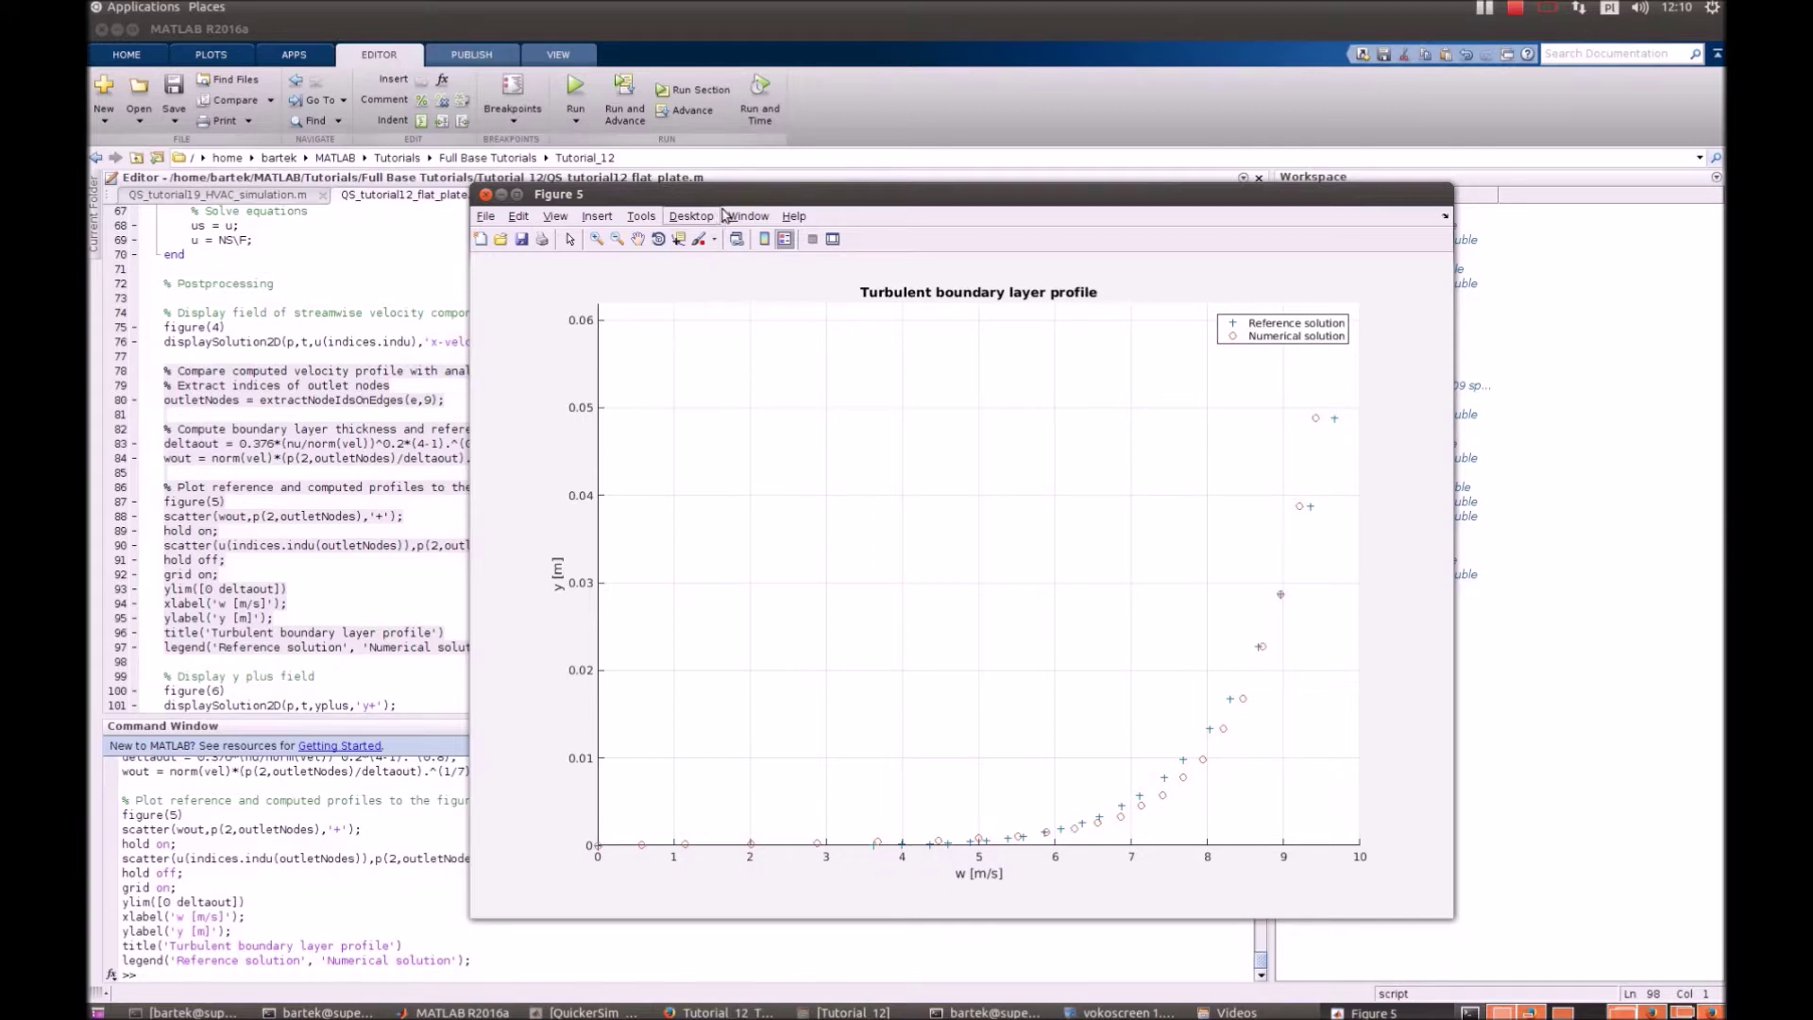
pyautogui.moveTo(731, 195); pyautogui.dragTo(740, 211)
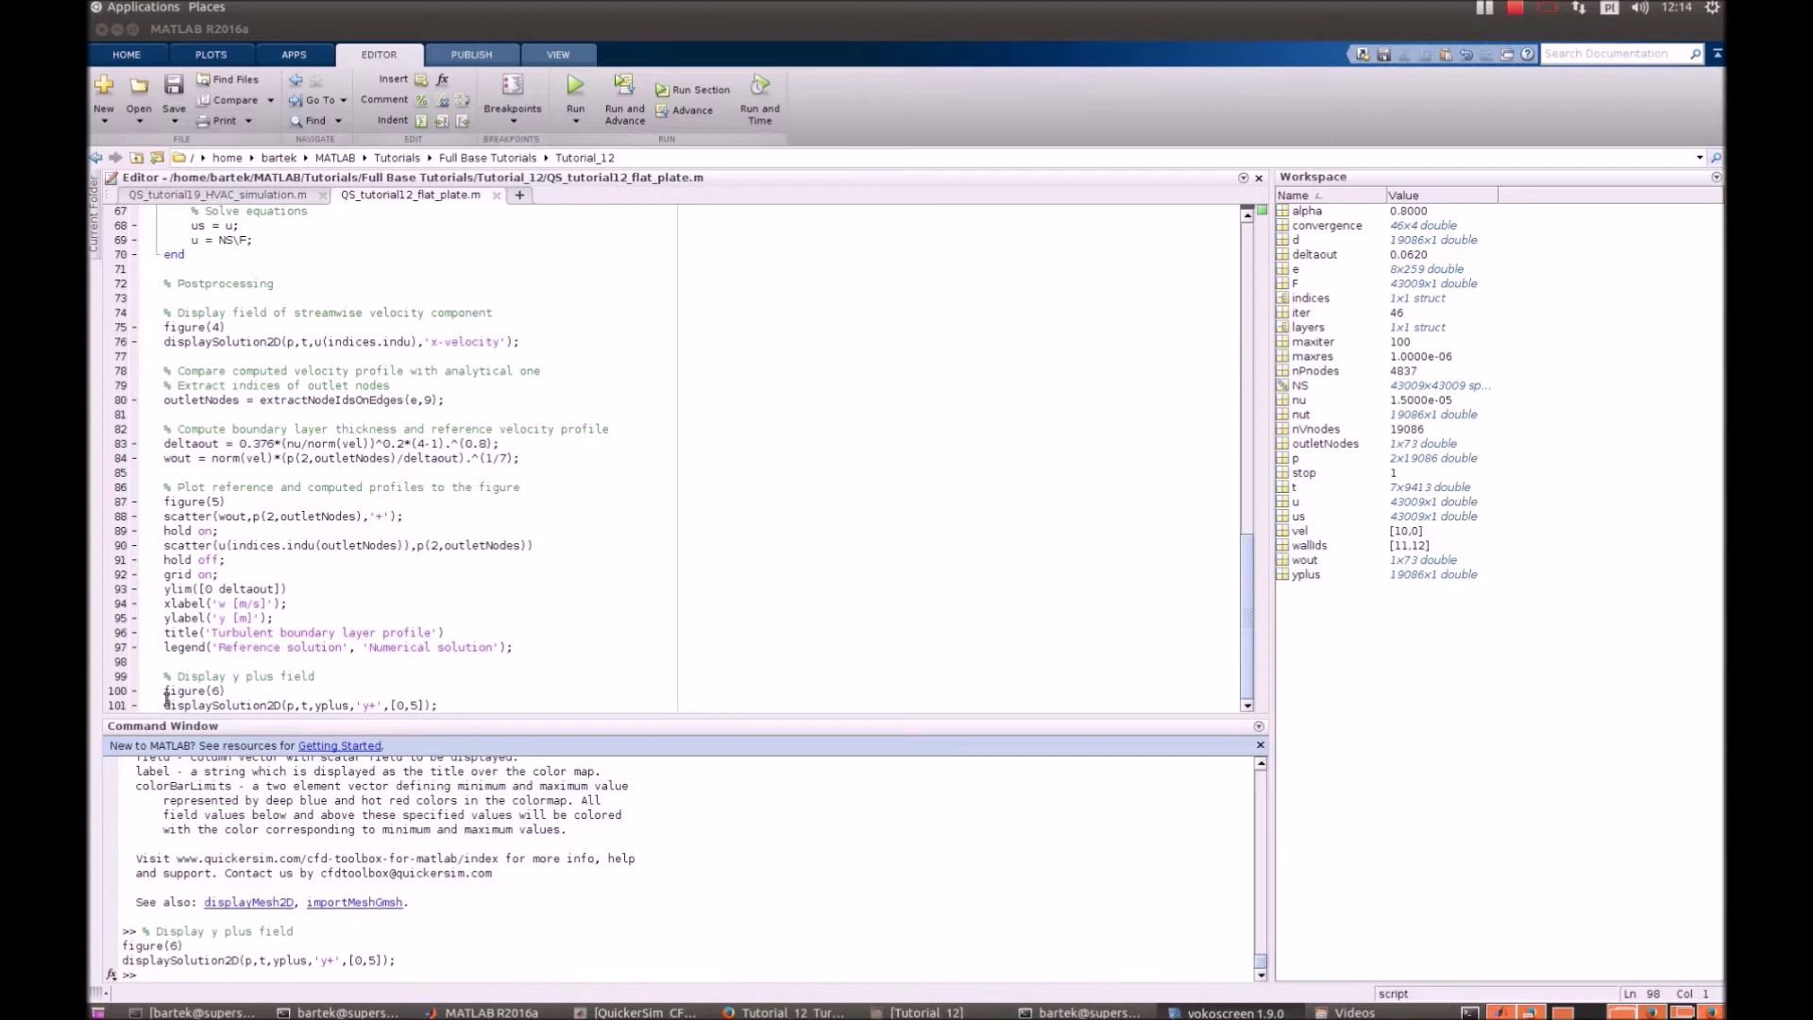
# Check the new [0,5] colour limits in displaySolution2D on line 101, then select lines 99–101.
pyautogui.moveTo(165, 704); pyautogui.dragTo(278, 704)
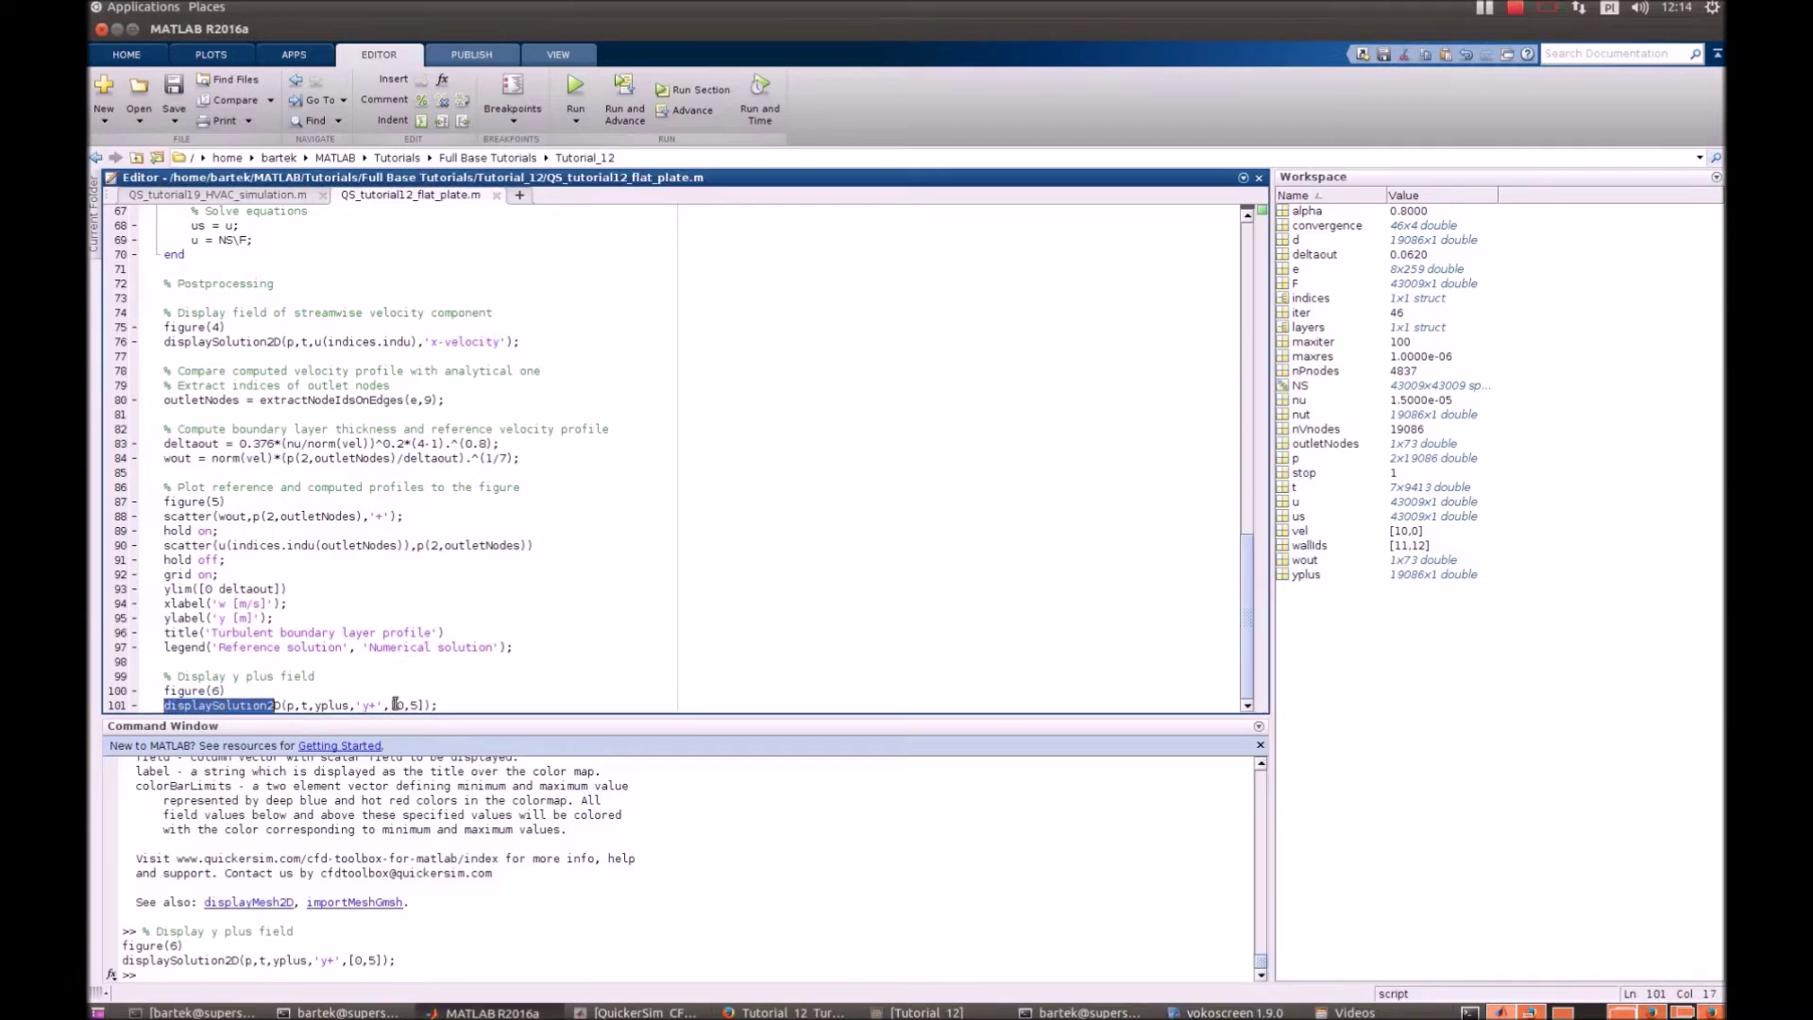
pyautogui.moveTo(389, 705); pyautogui.dragTo(422, 707)
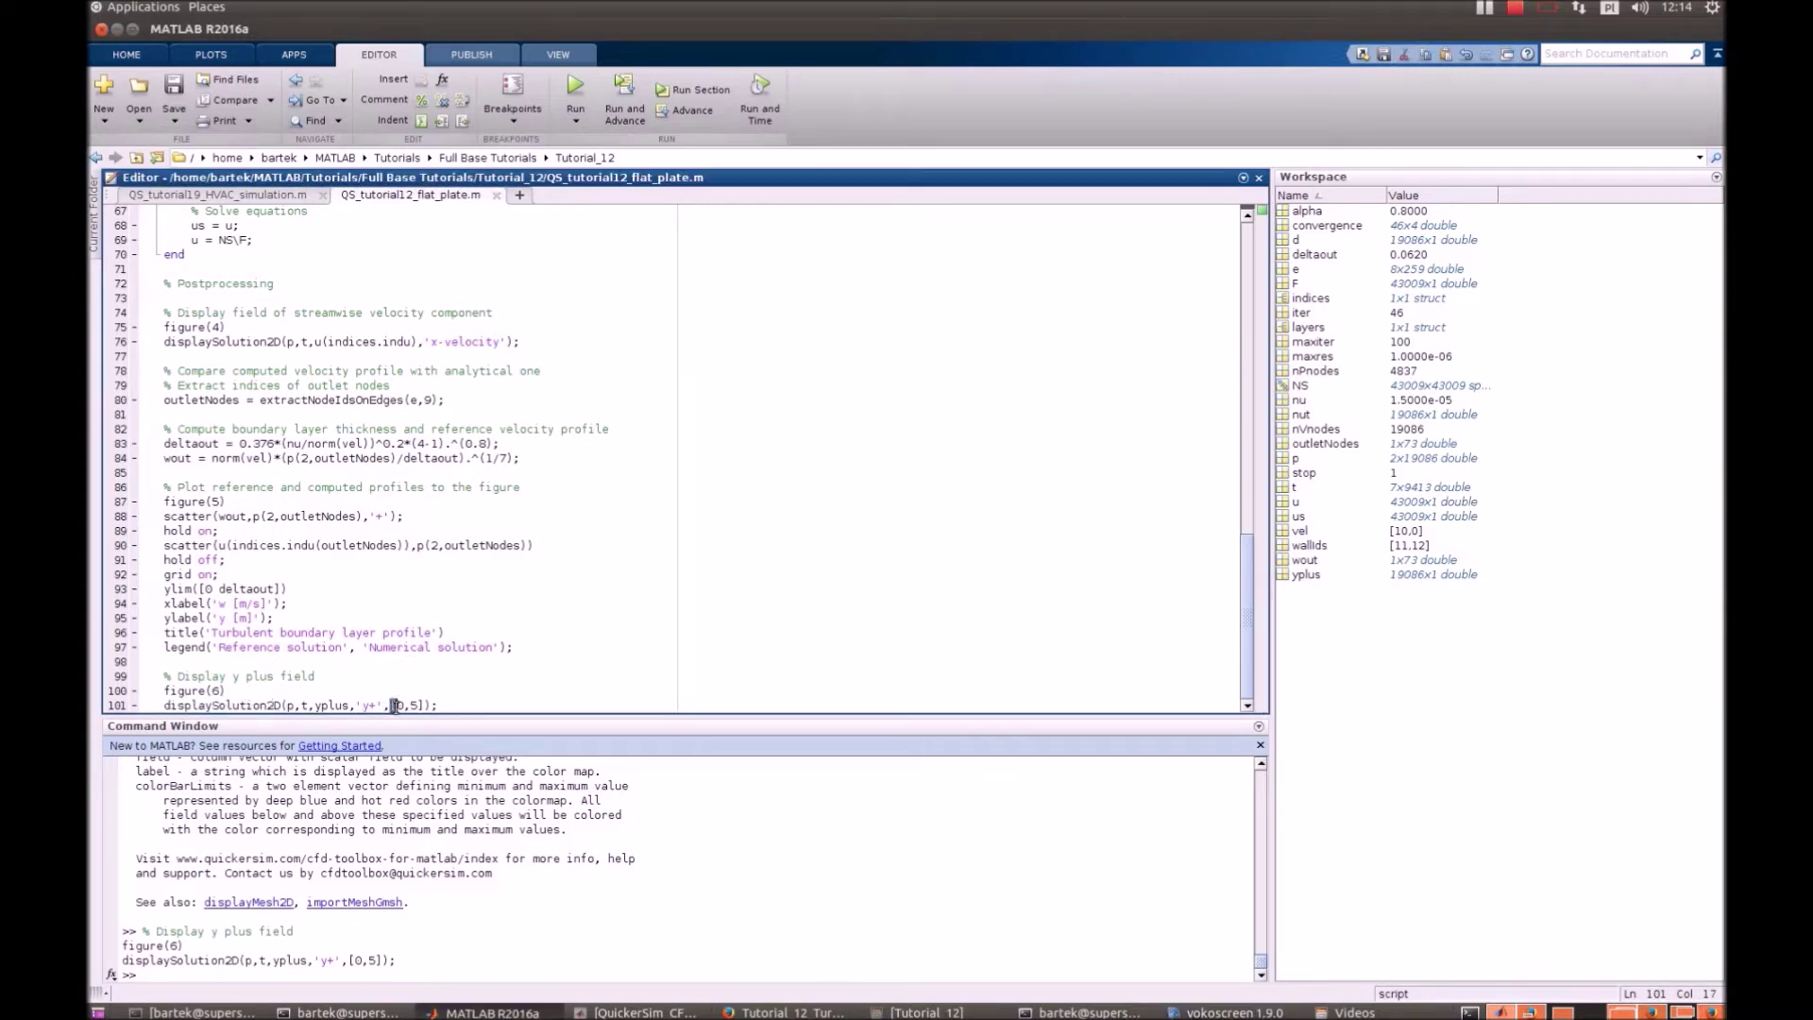
pyautogui.click(424, 706)
pyautogui.moveTo(163, 675); pyautogui.dragTo(445, 705)
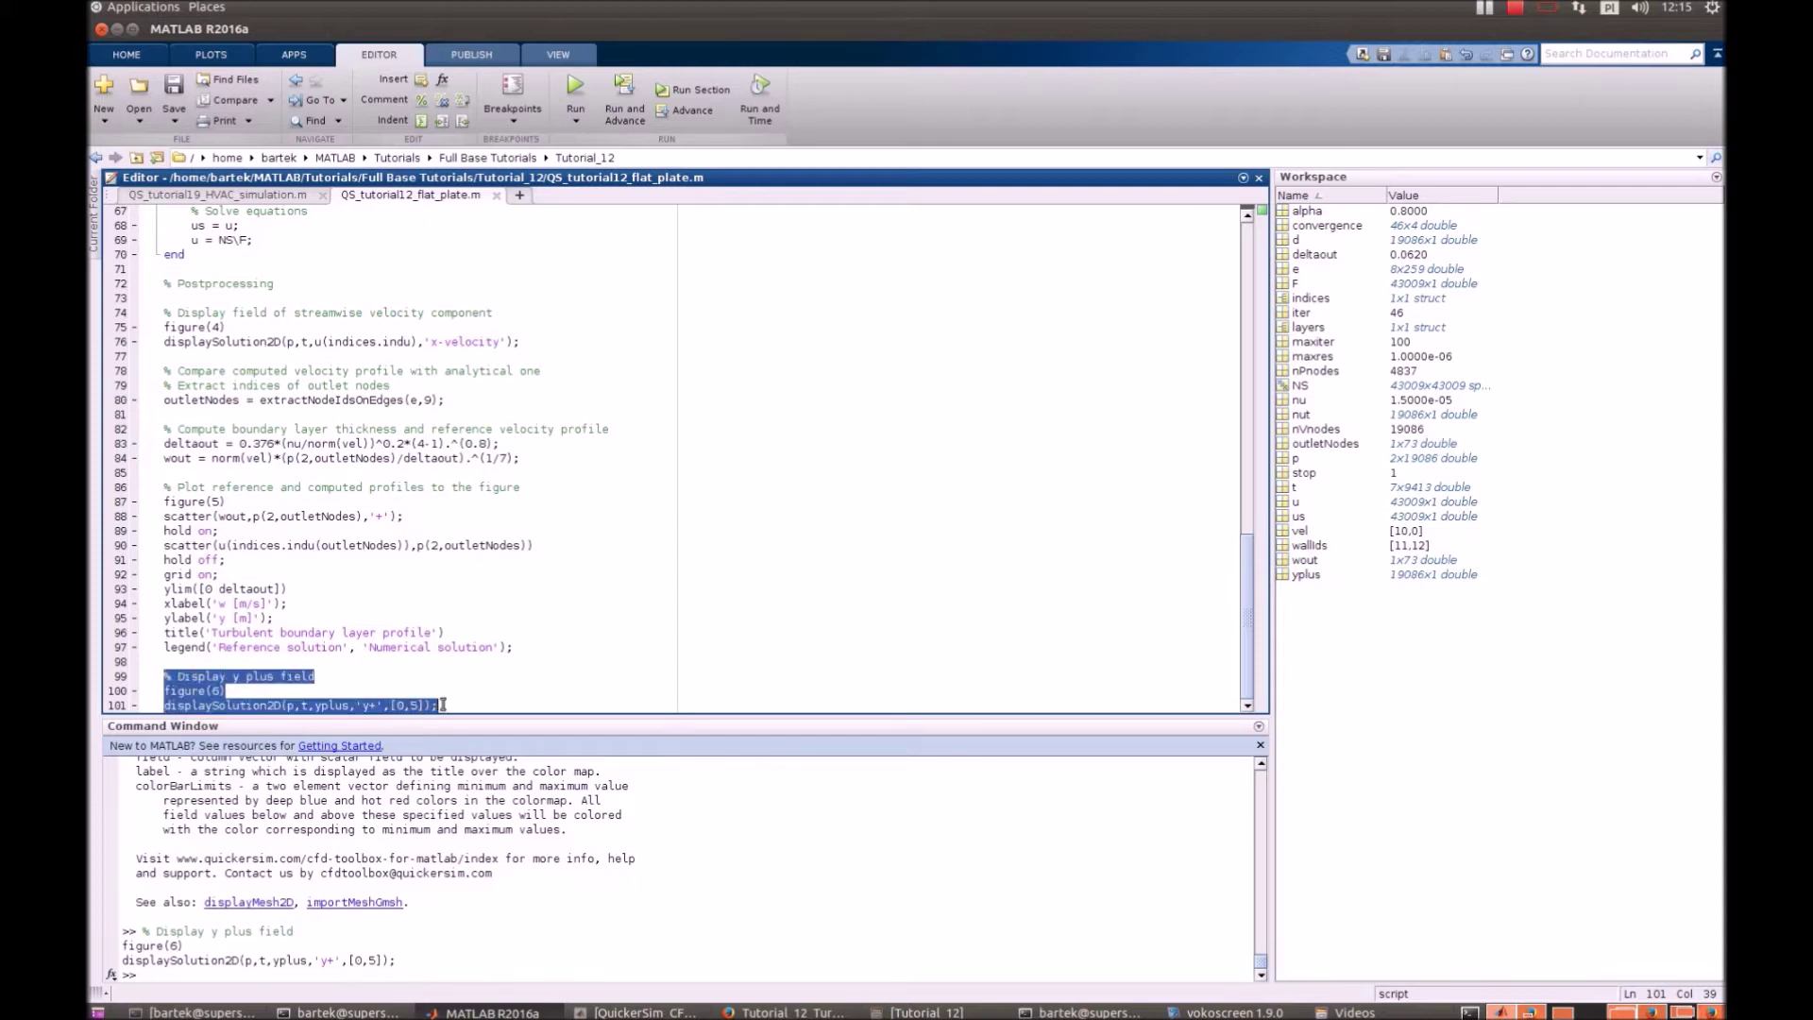
# Evaluate the selected y+ display code and zoom Figure 6 into the thin wall band.
pyautogui.rightClick(366, 710)
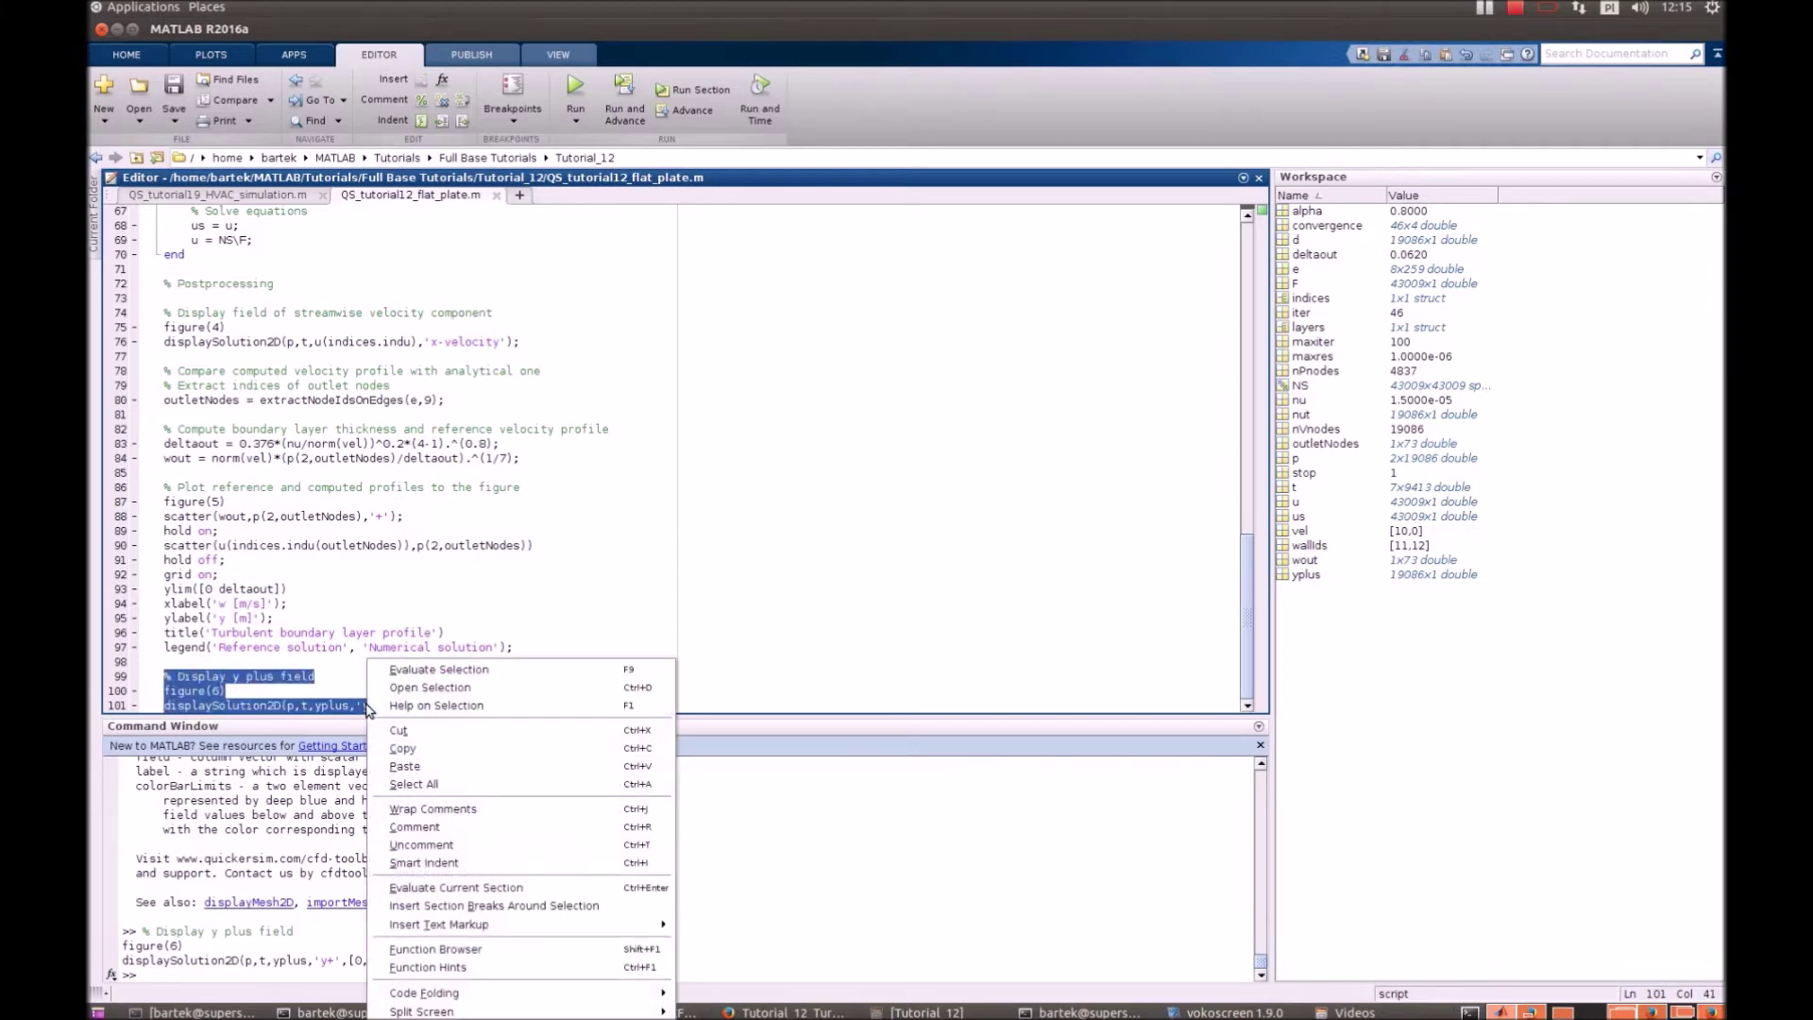
pyautogui.click(424, 677)
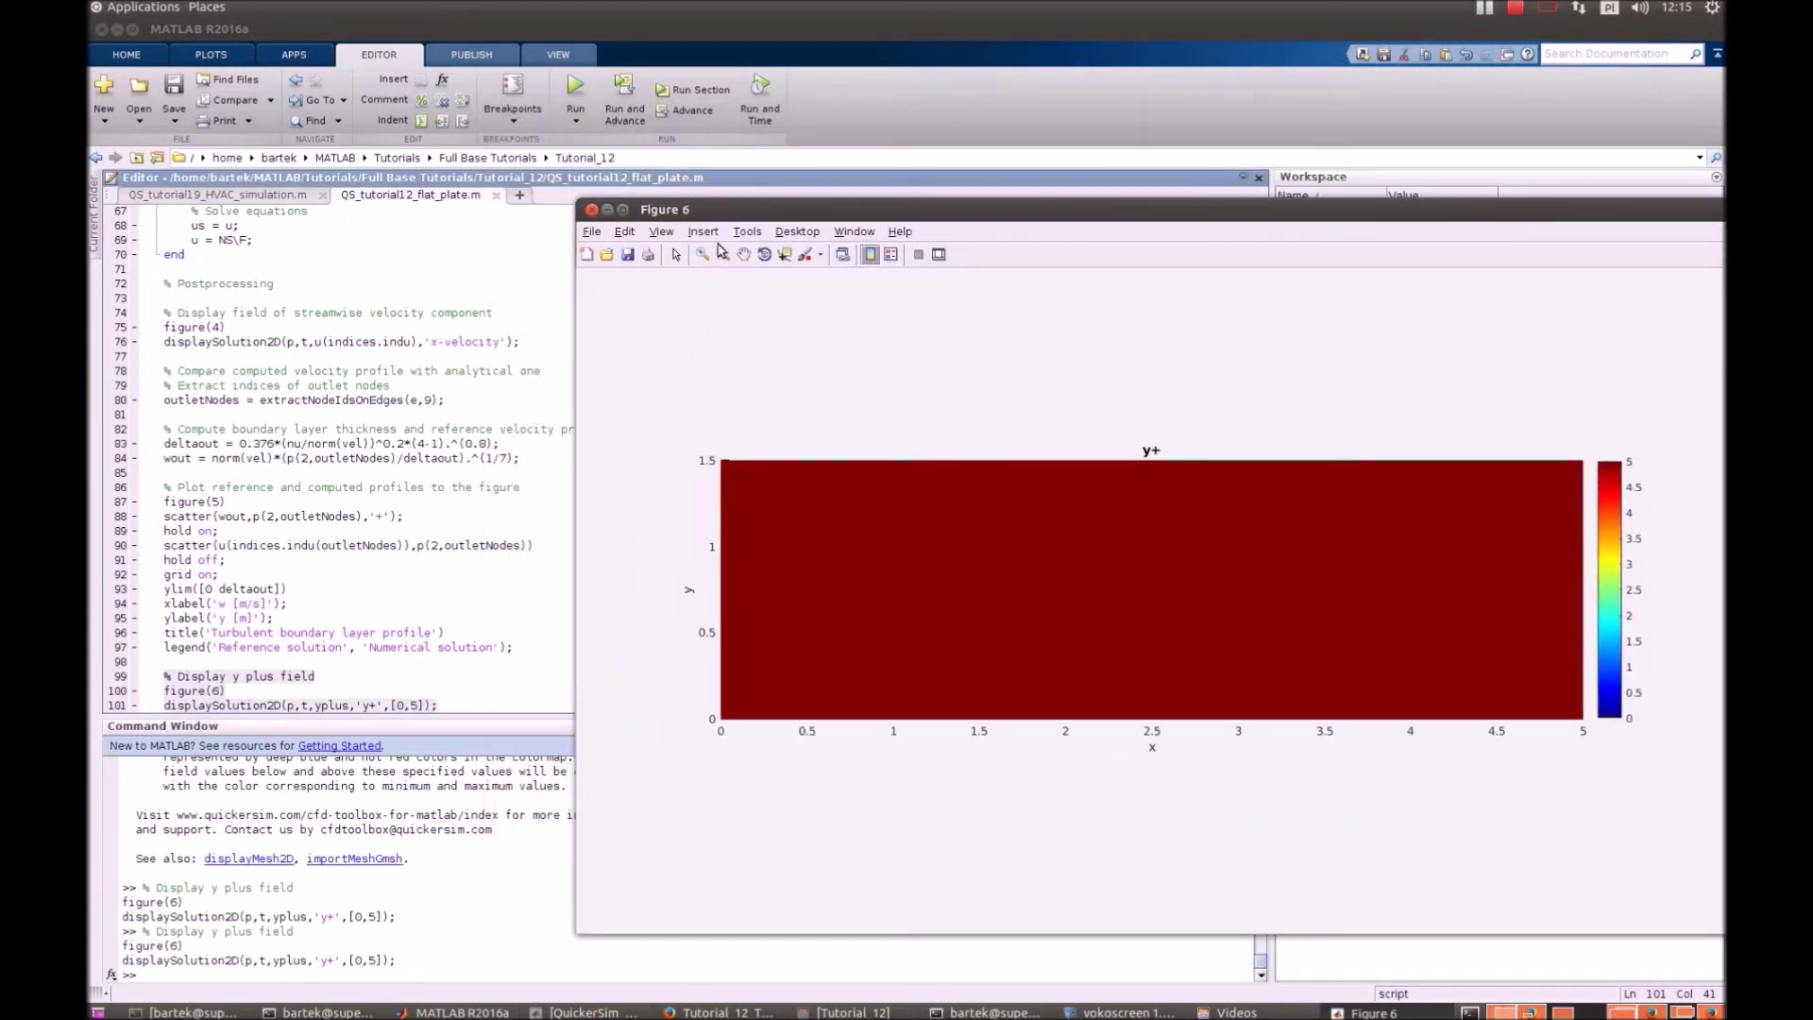
pyautogui.click(702, 253)
pyautogui.moveTo(793, 713); pyautogui.dragTo(817, 727)
pyautogui.moveTo(837, 570); pyautogui.dragTo(895, 602)
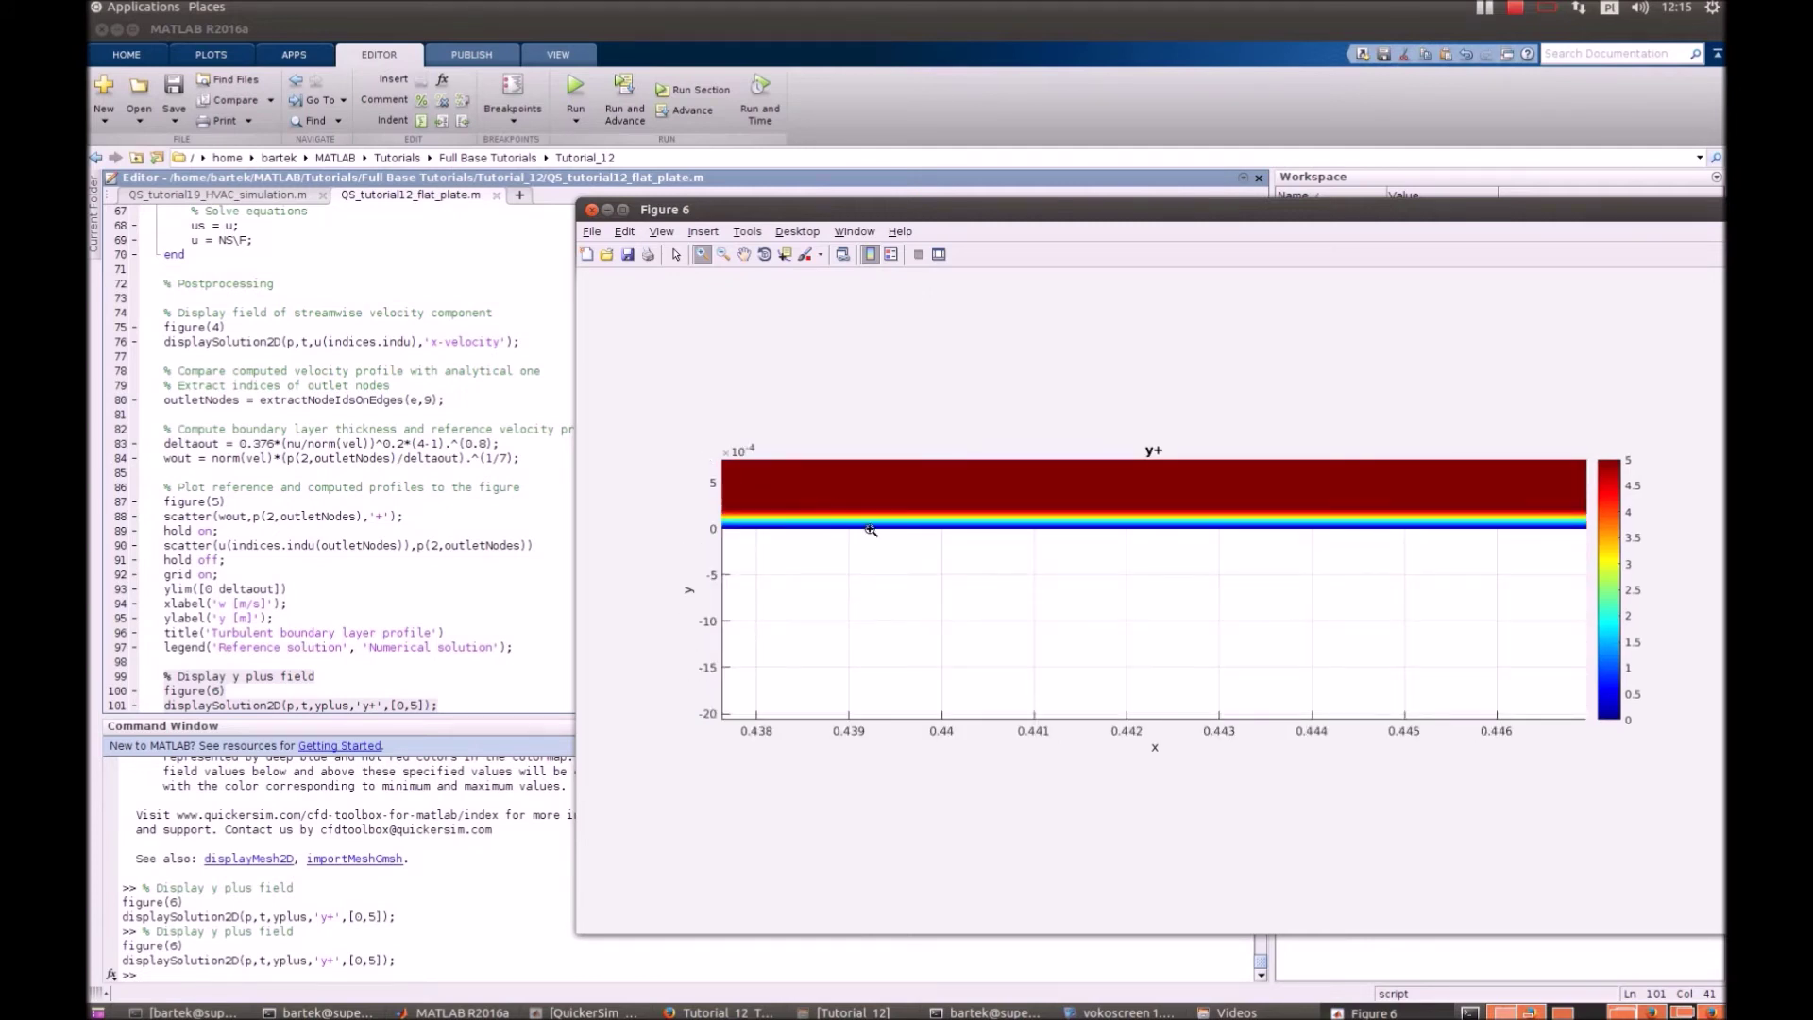
pyautogui.moveTo(832, 525); pyautogui.dragTo(909, 558)
# Pan Figure 6 to frame the full near-wall y+ colour band.
pyautogui.click(743, 253)
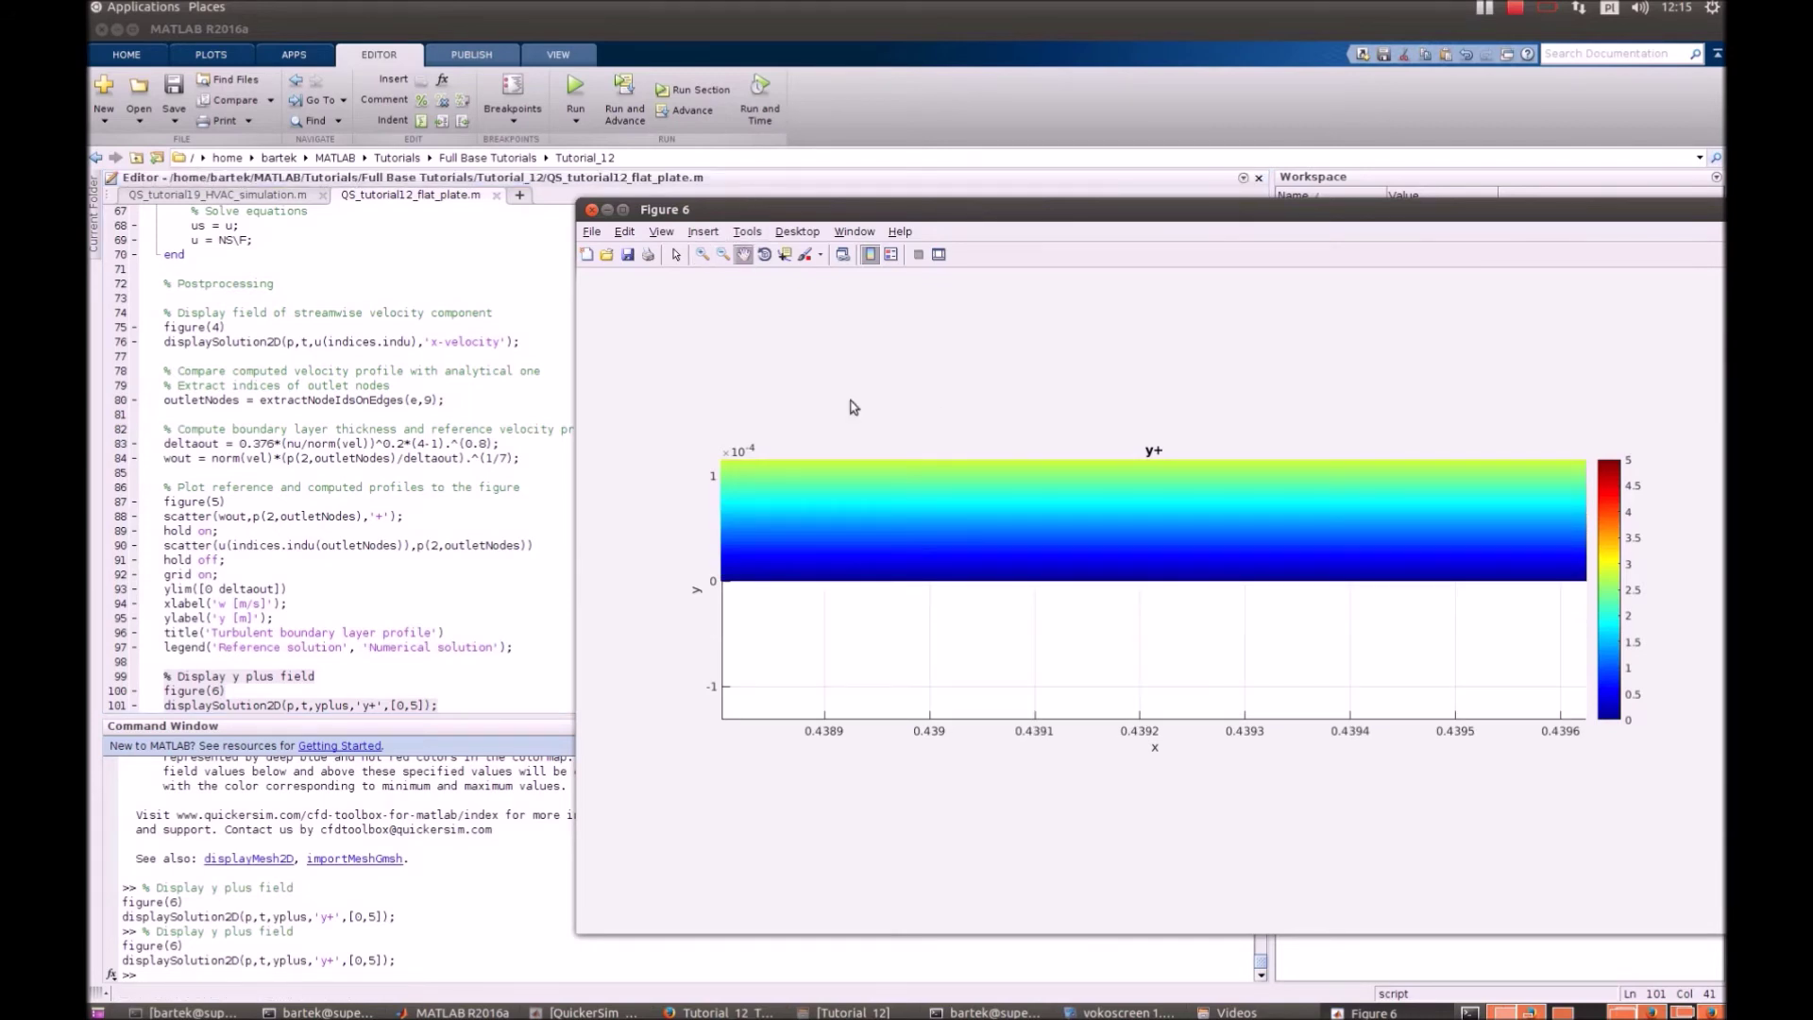
pyautogui.moveTo(1234, 538); pyautogui.dragTo(1195, 608)
pyautogui.moveTo(1465, 673); pyautogui.dragTo(1404, 691)
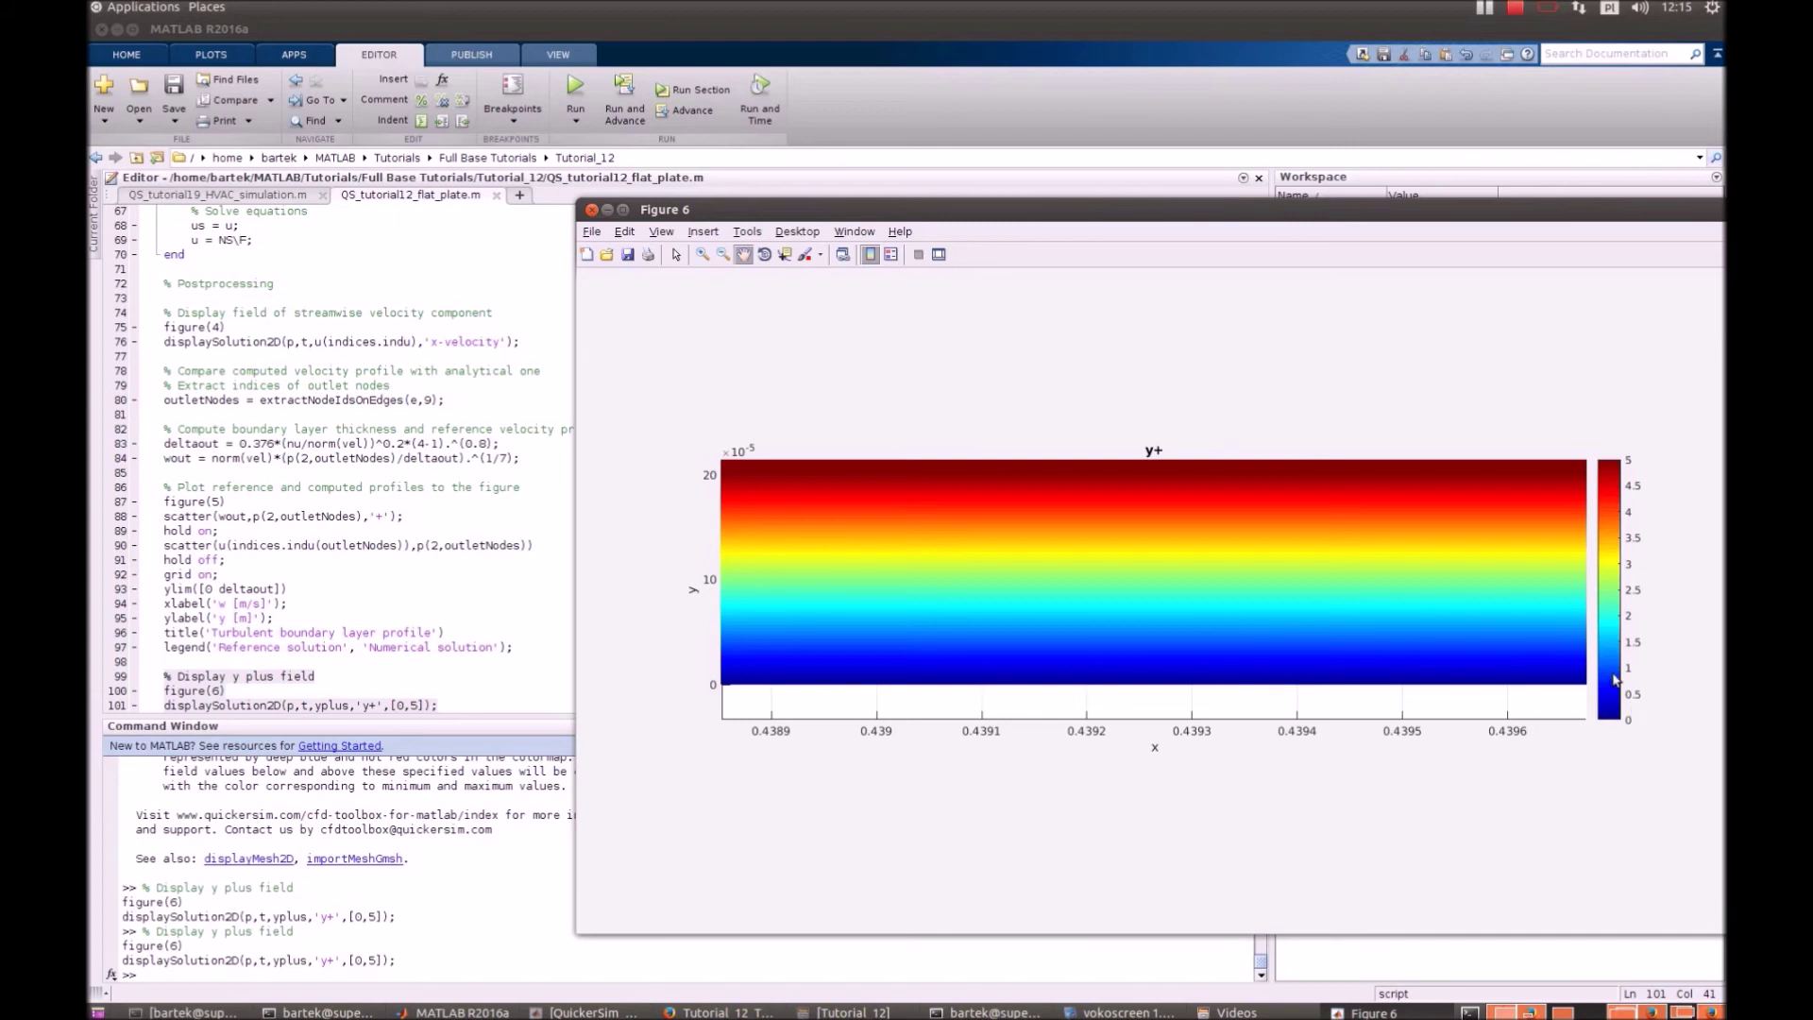
pyautogui.moveTo(1124, 596)
pyautogui.mouseDown()
pyautogui.moveTo(1295, 579)
pyautogui.moveTo(1085, 654)
pyautogui.moveTo(1286, 657)
pyautogui.moveTo(1023, 635)
pyautogui.moveTo(1251, 628)
pyautogui.moveTo(990, 621)
pyautogui.moveTo(1360, 628)
pyautogui.moveTo(863, 642)
pyautogui.moveTo(802, 624)
pyautogui.moveTo(1097, 636)
pyautogui.mouseUp()
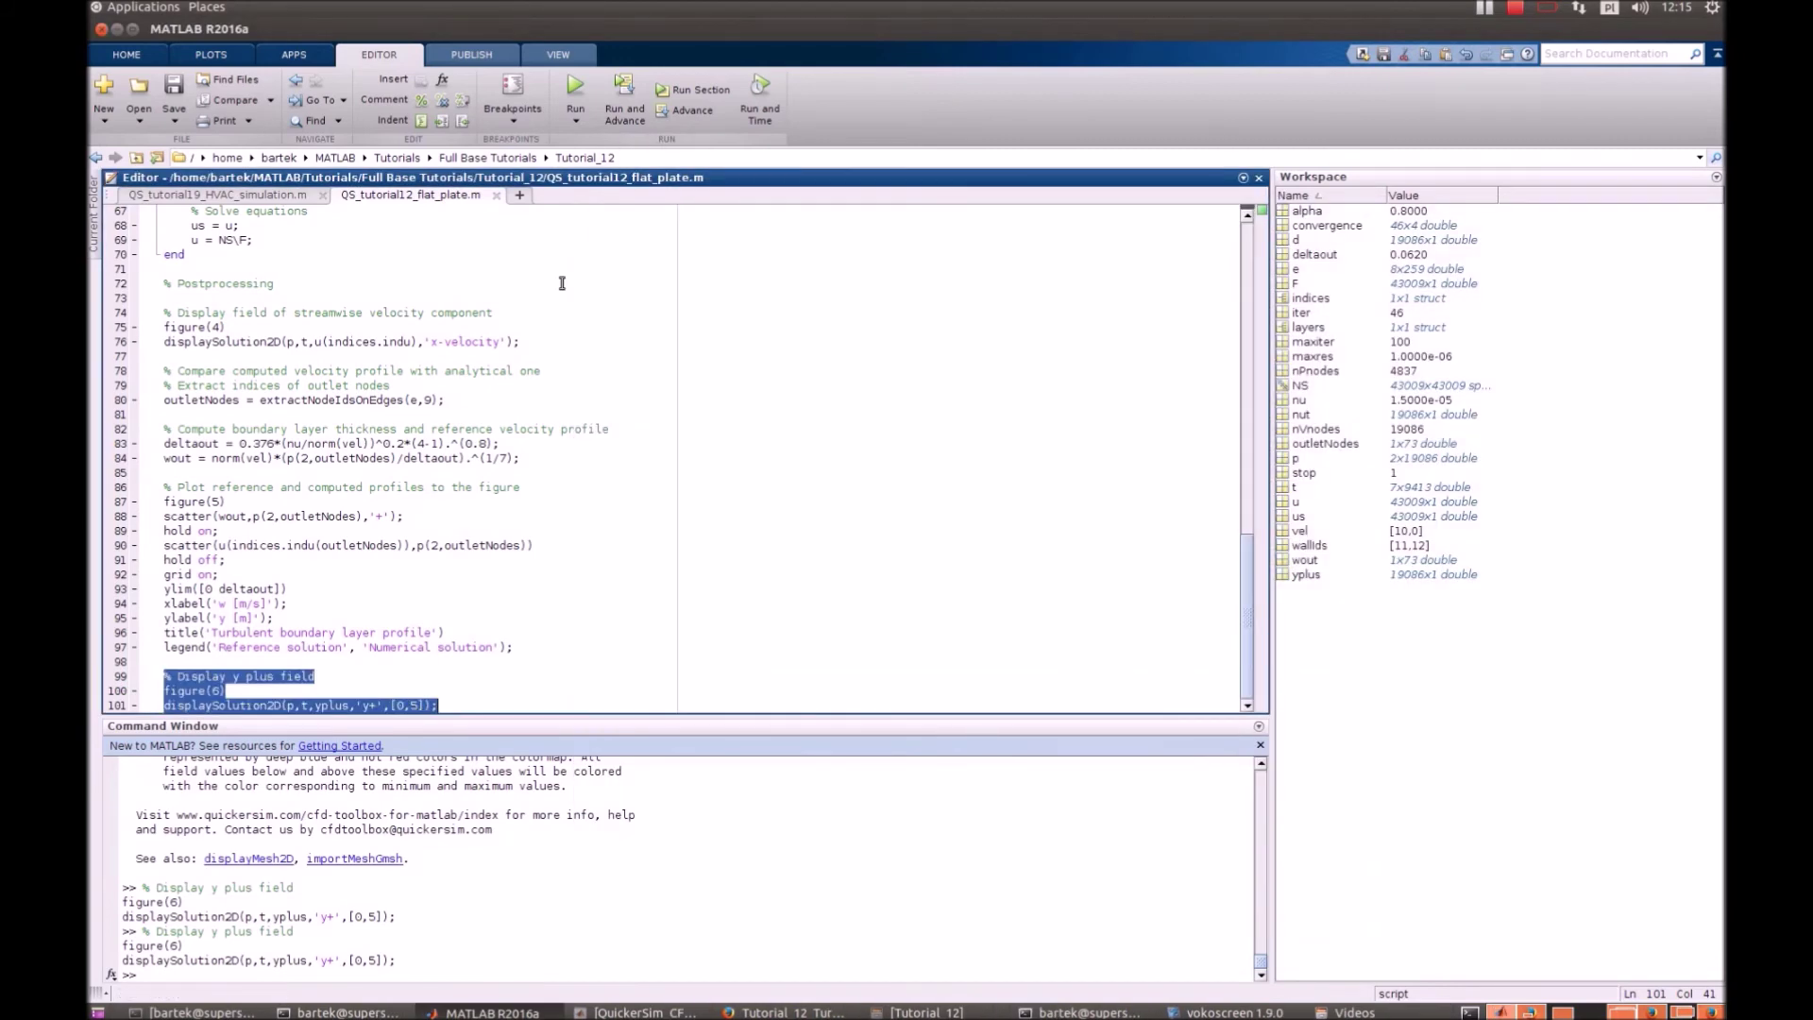
# Close the y+ Figure 6 window.
pyautogui.click(592, 211)
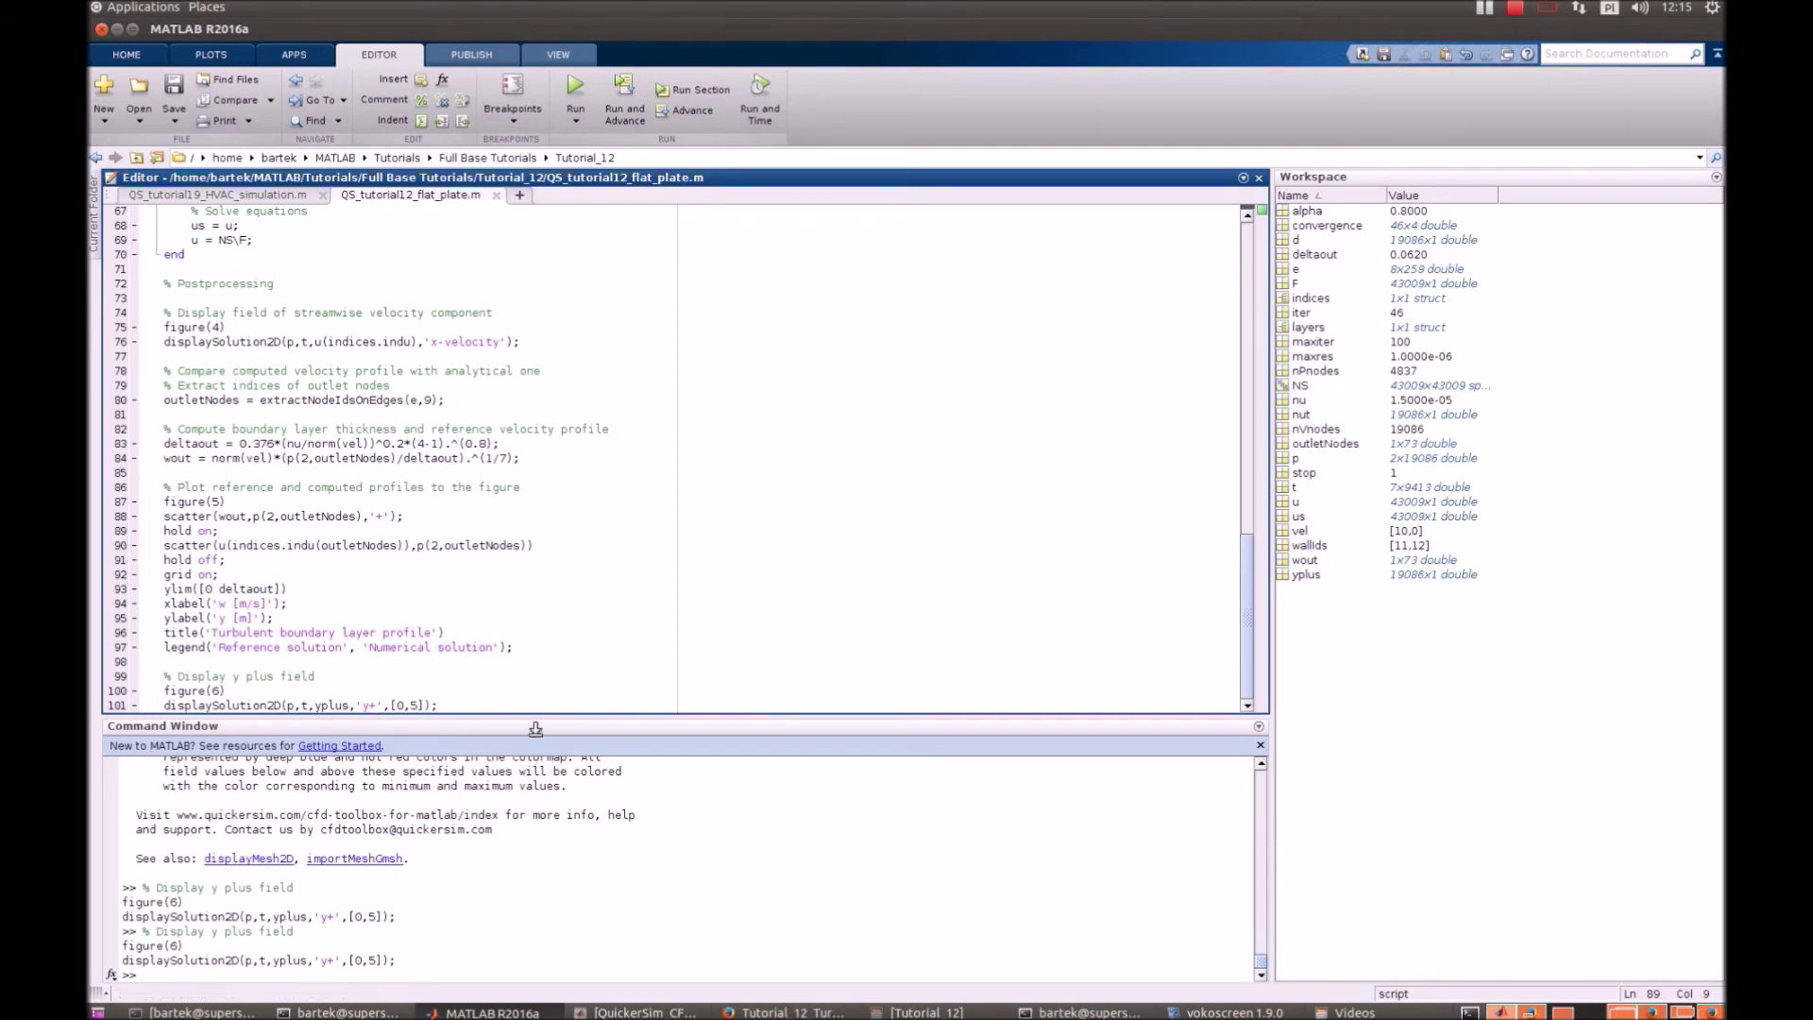
pyautogui.moveTo(535, 728); pyautogui.dragTo(536, 810)
pyautogui.scroll(5, 536, 585)
pyautogui.scroll(9, 535, 583)
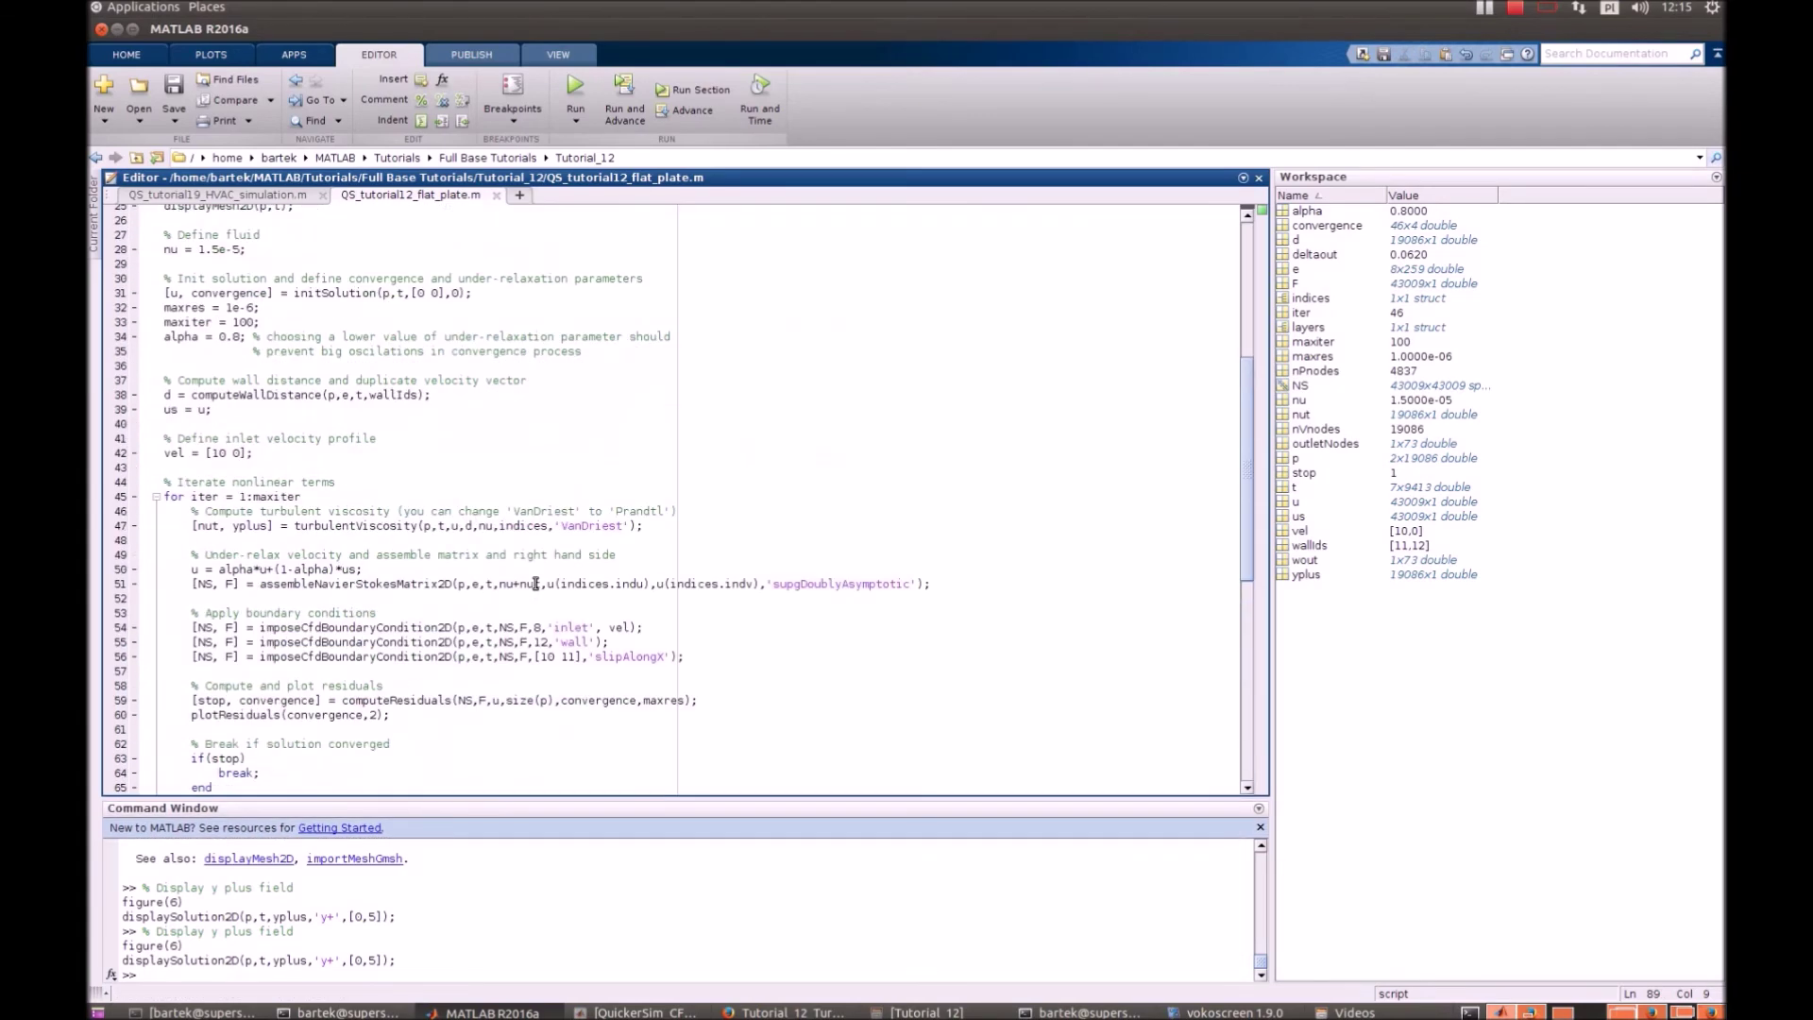
pyautogui.scroll(8, 536, 584)
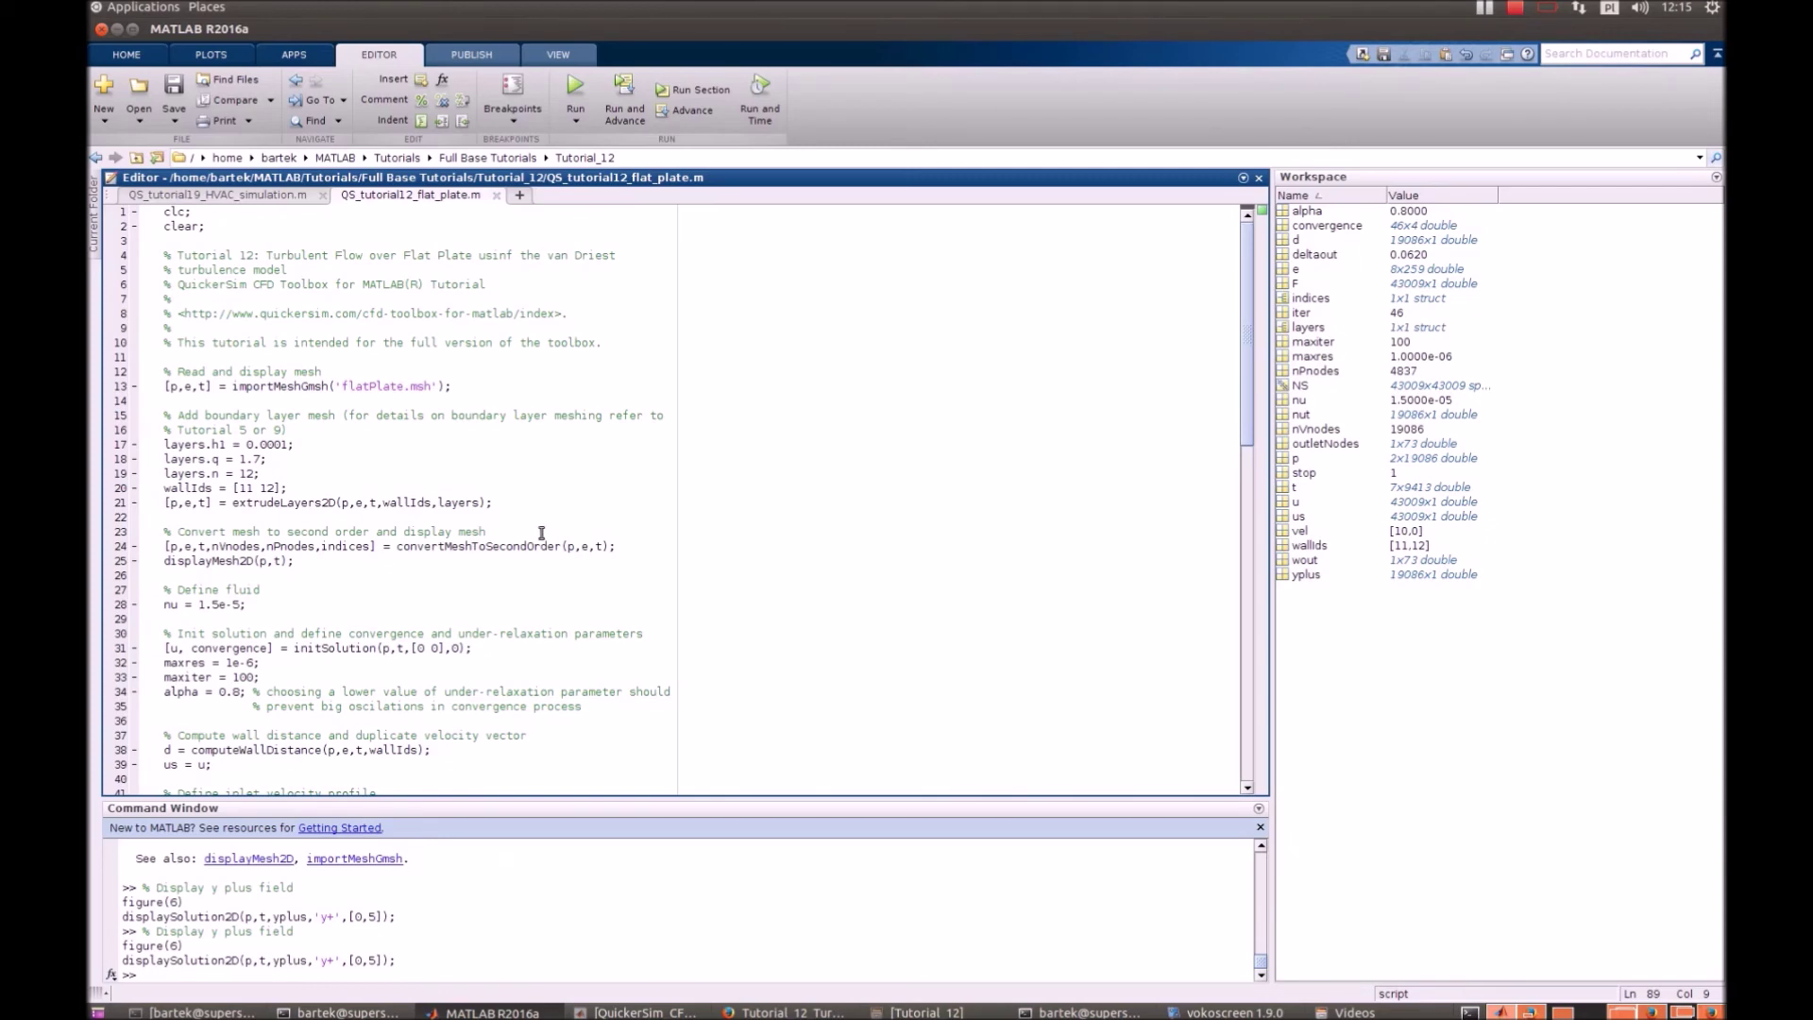
pyautogui.scroll(-18, 541, 529)
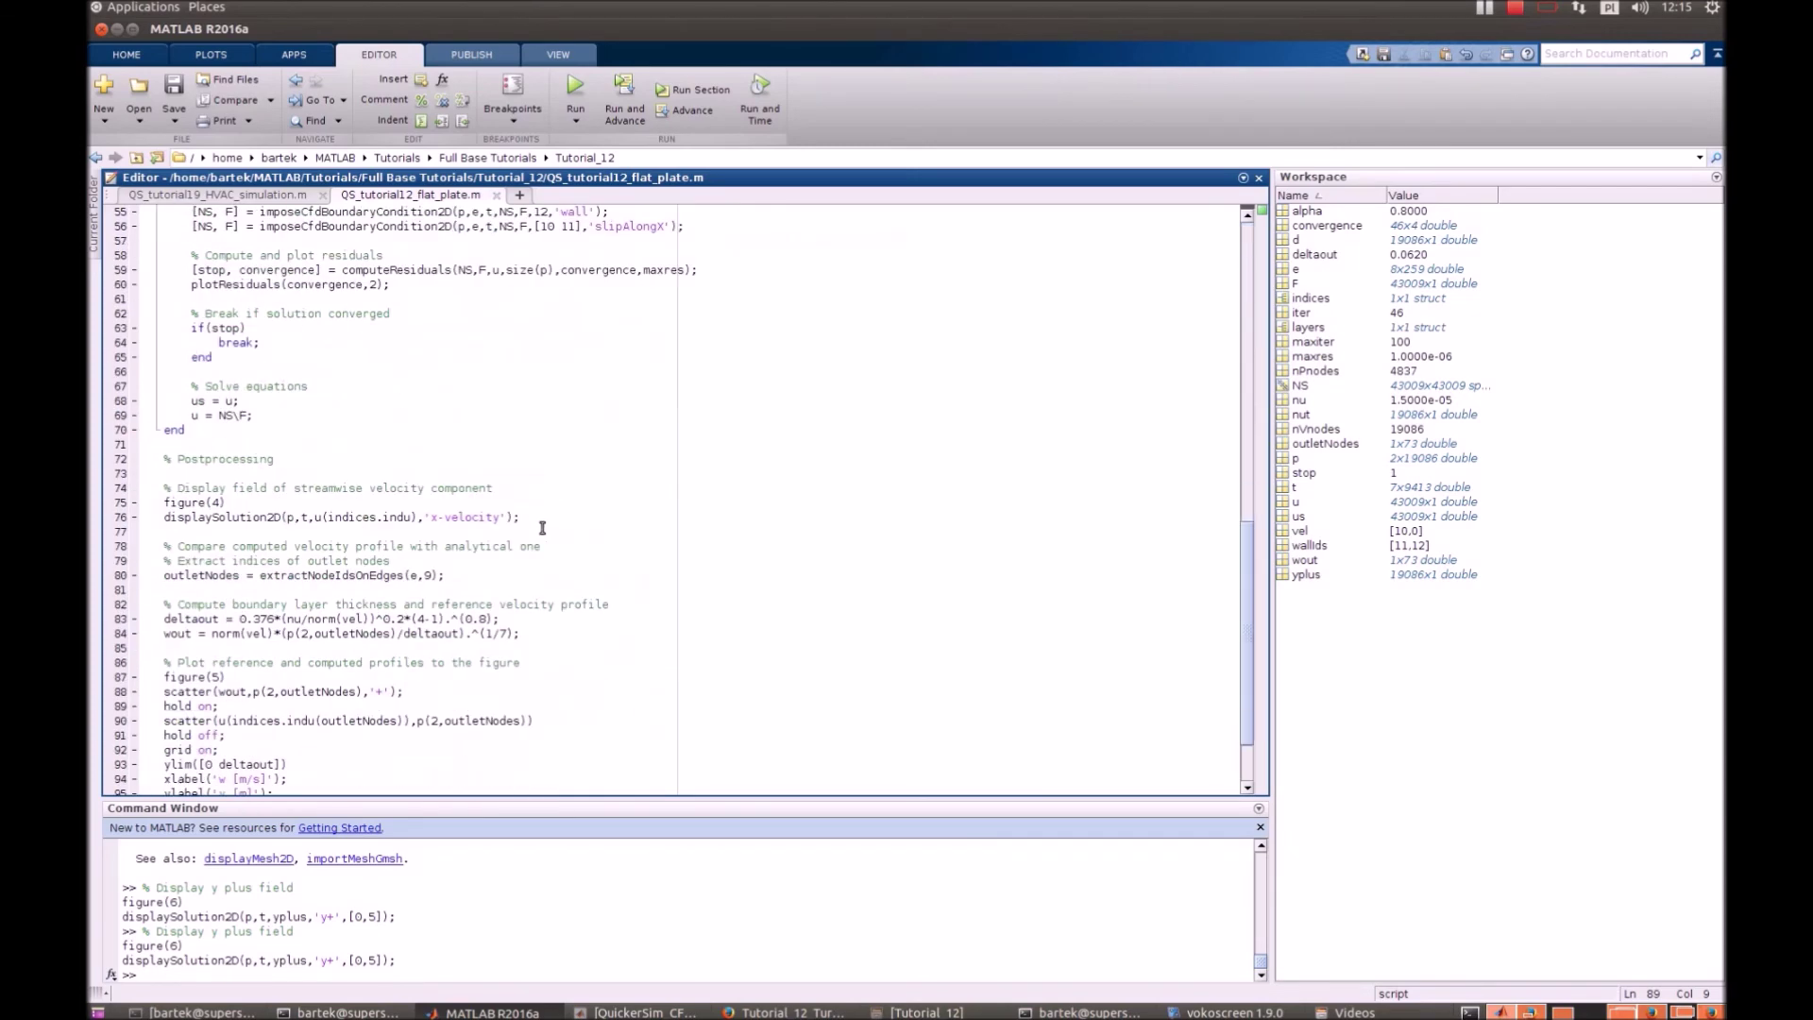
pyautogui.scroll(-2, 541, 528)
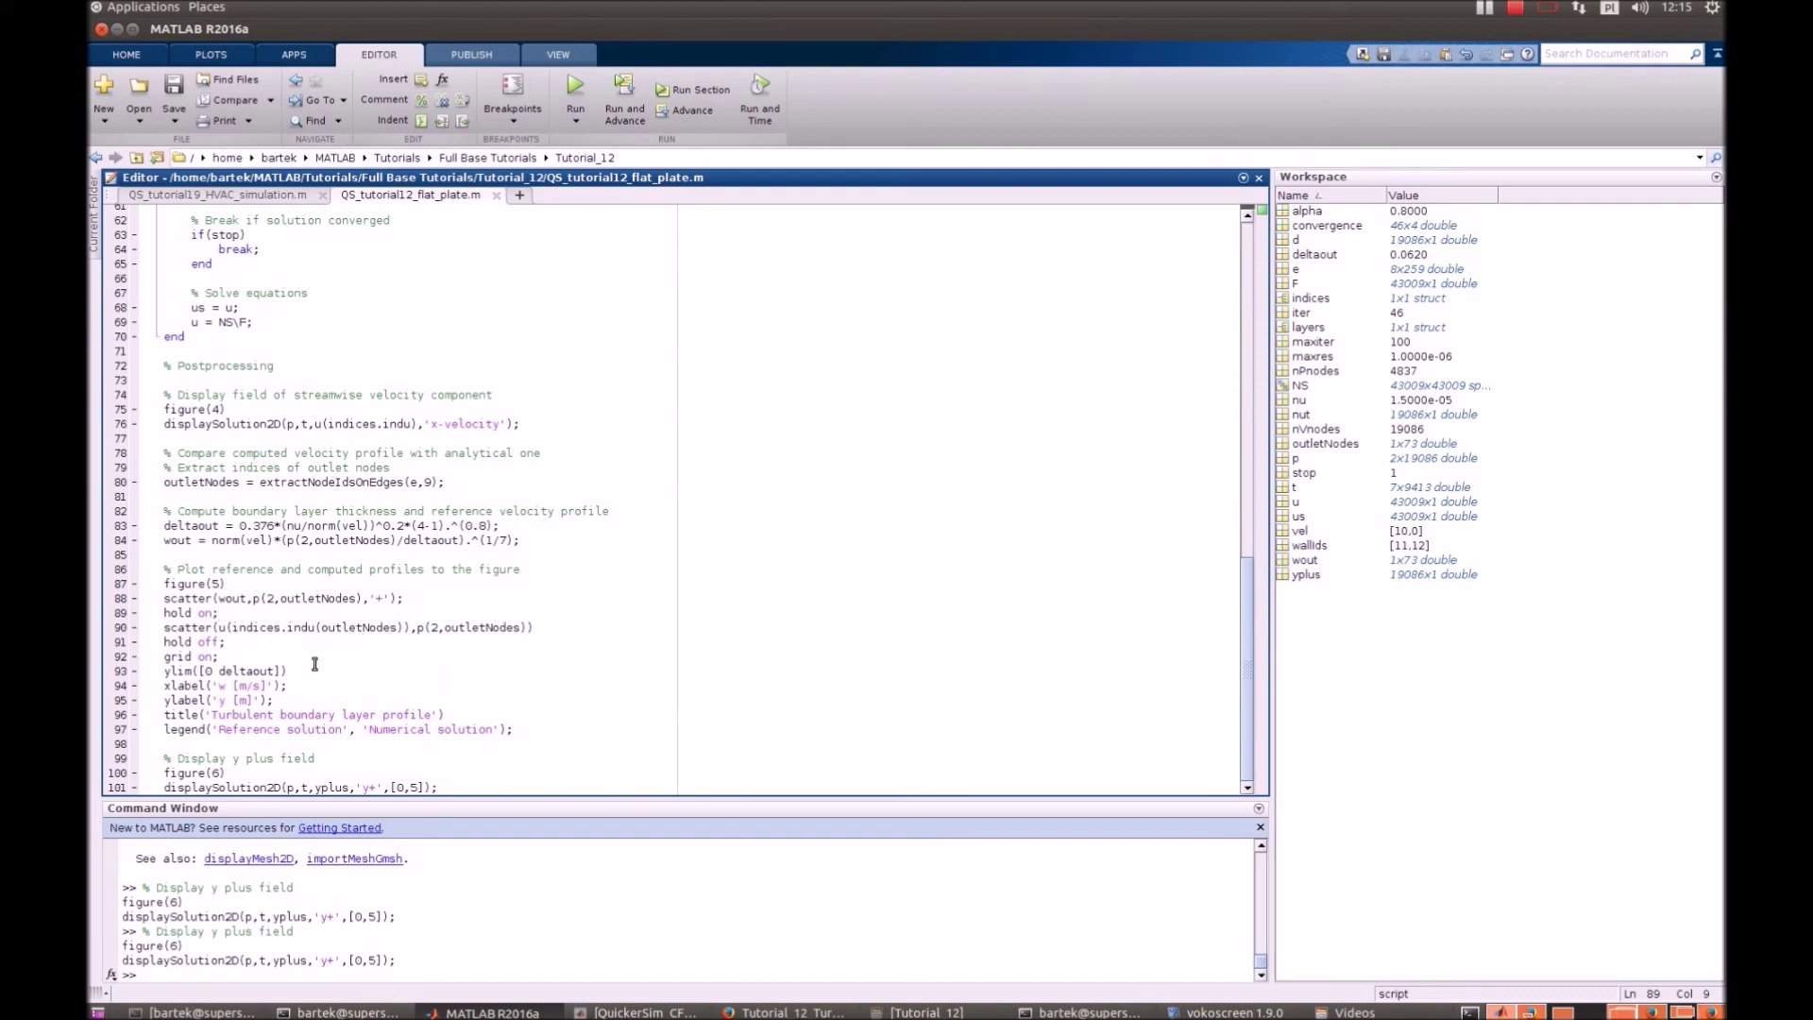